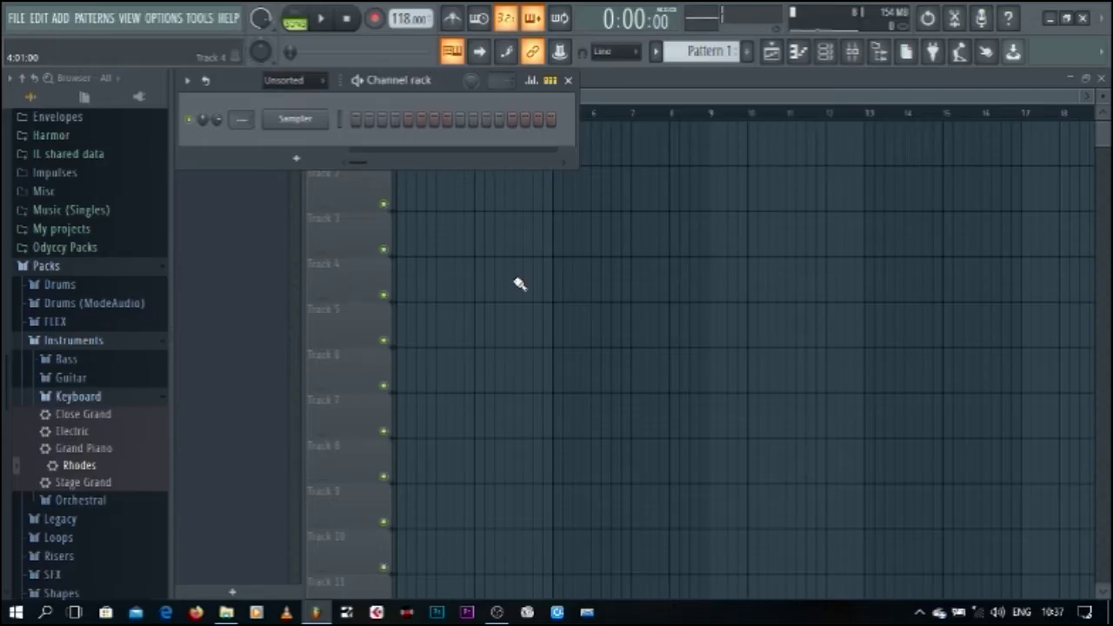
Collapse the Instruments and Packs folders in the browser
{"action": "left_click", "coordinate": [61, 342]}
{"action": "left_click", "coordinate": [55, 286]}
{"action": "left_click", "coordinate": [55, 288]}
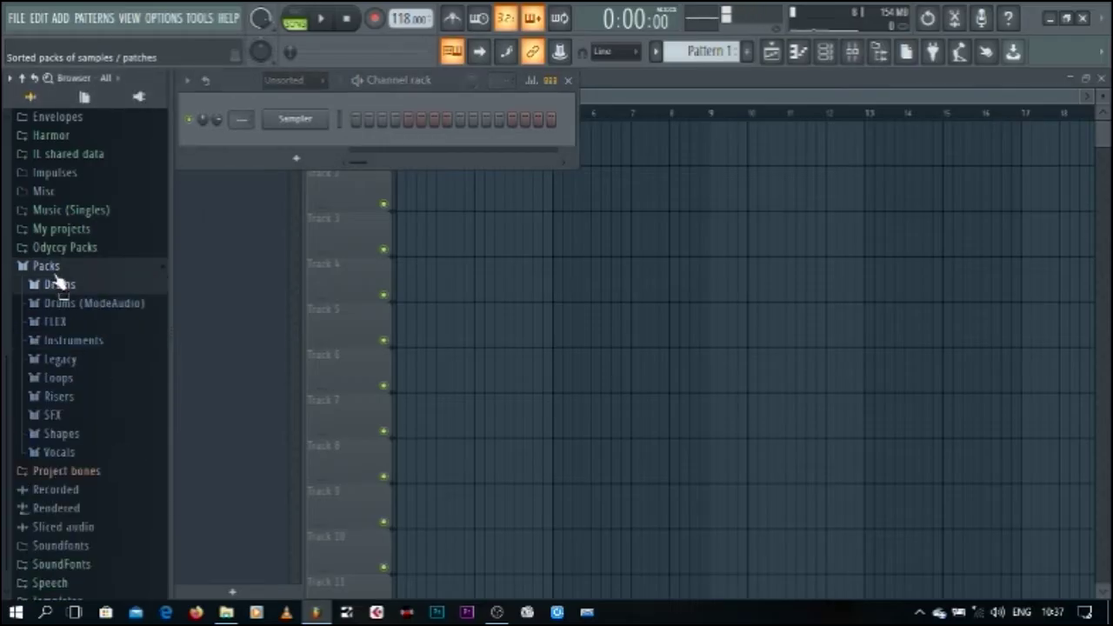
{"action": "left_click", "coordinate": [56, 269]}
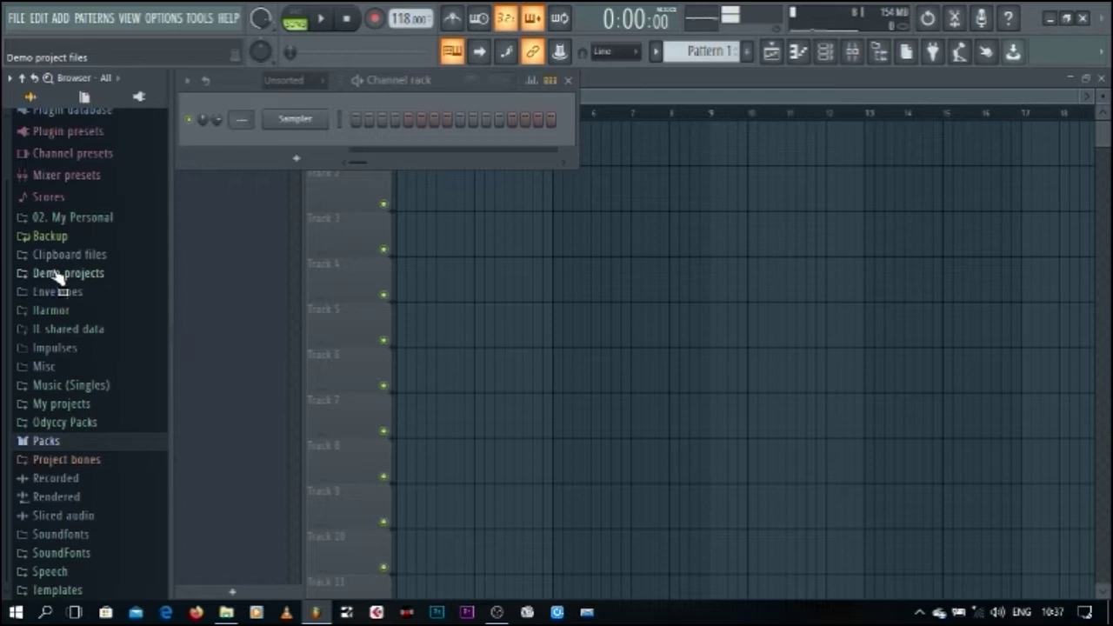
{"action": "left_click", "coordinate": [24, 78]}
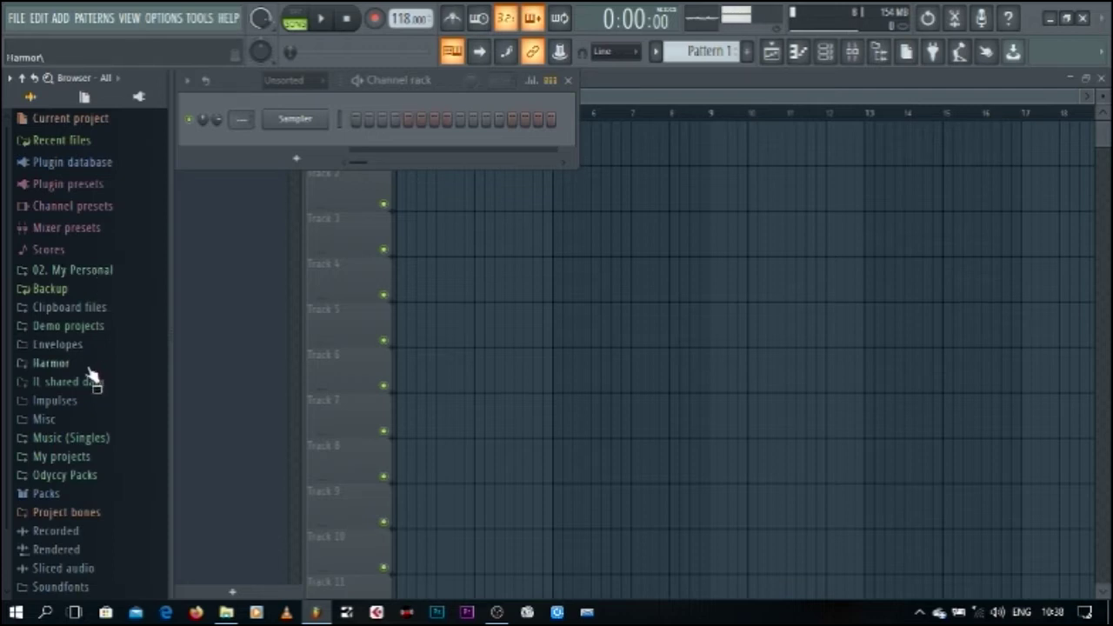
Load the Rhodes preset from Packs > Instruments > Keyboard onto the Sampler channel and close its DirectWave window
{"action": "left_click", "coordinate": [61, 494]}
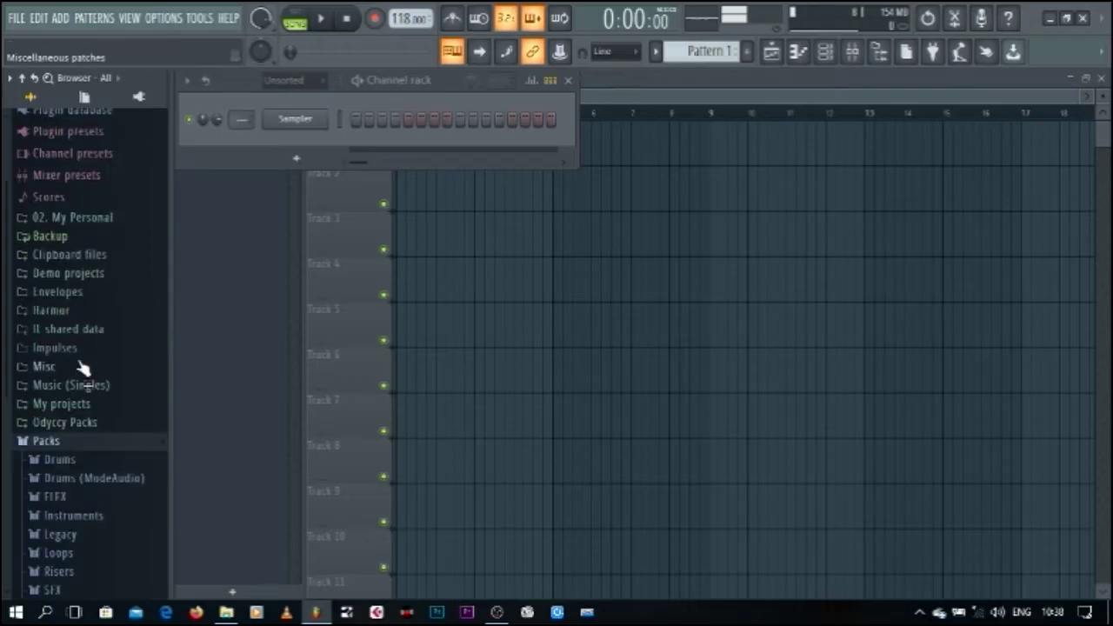
{"action": "scroll", "coordinate": [79, 368], "scroll_direction": "down", "scroll_amount": 3}
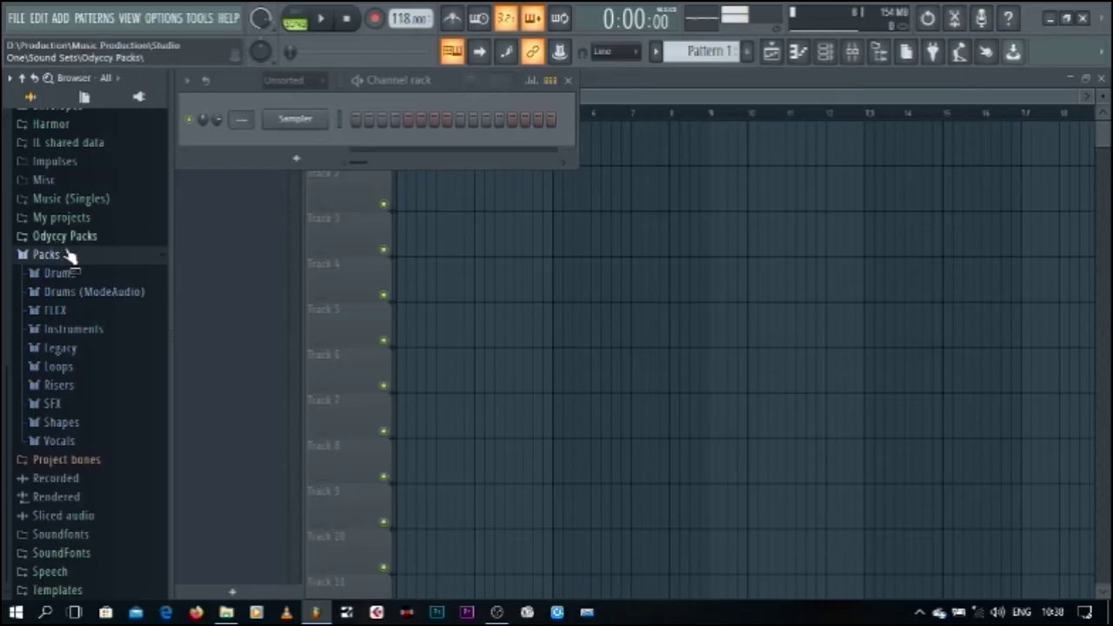
{"action": "left_click", "coordinate": [68, 326]}
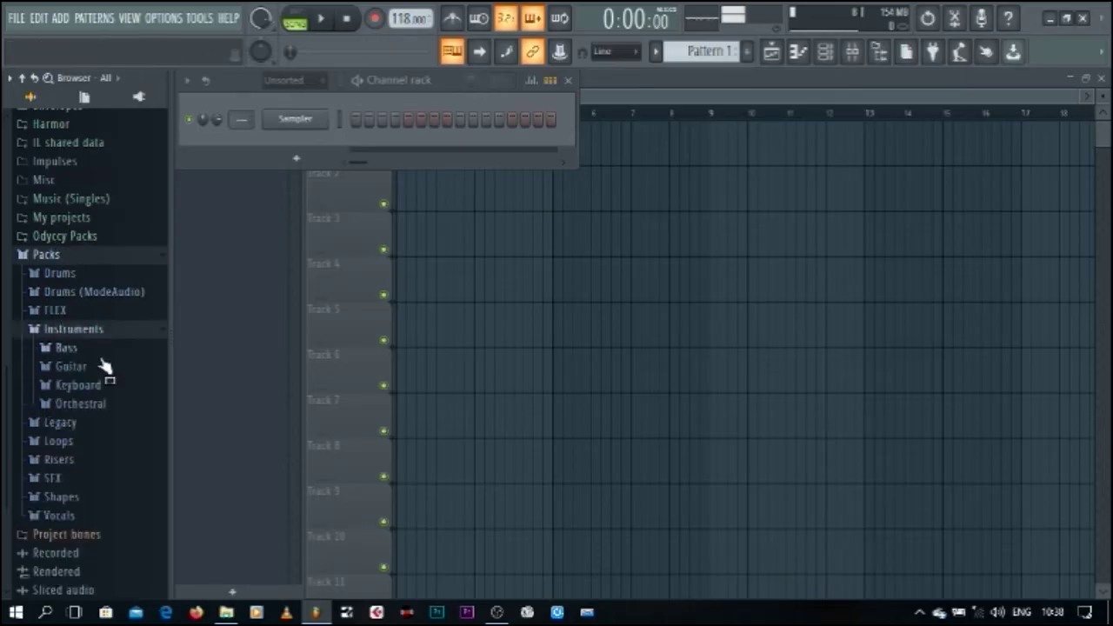
{"action": "left_click", "coordinate": [78, 386]}
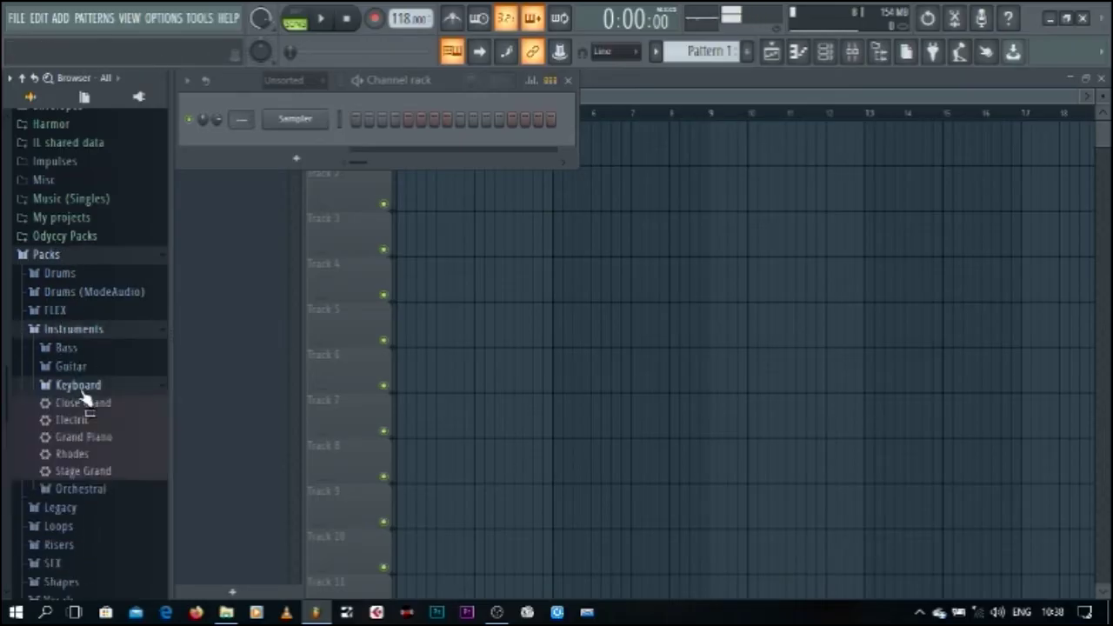
{"action": "left_click_drag", "start_coordinate": [80, 455], "coordinate": [288, 120]}
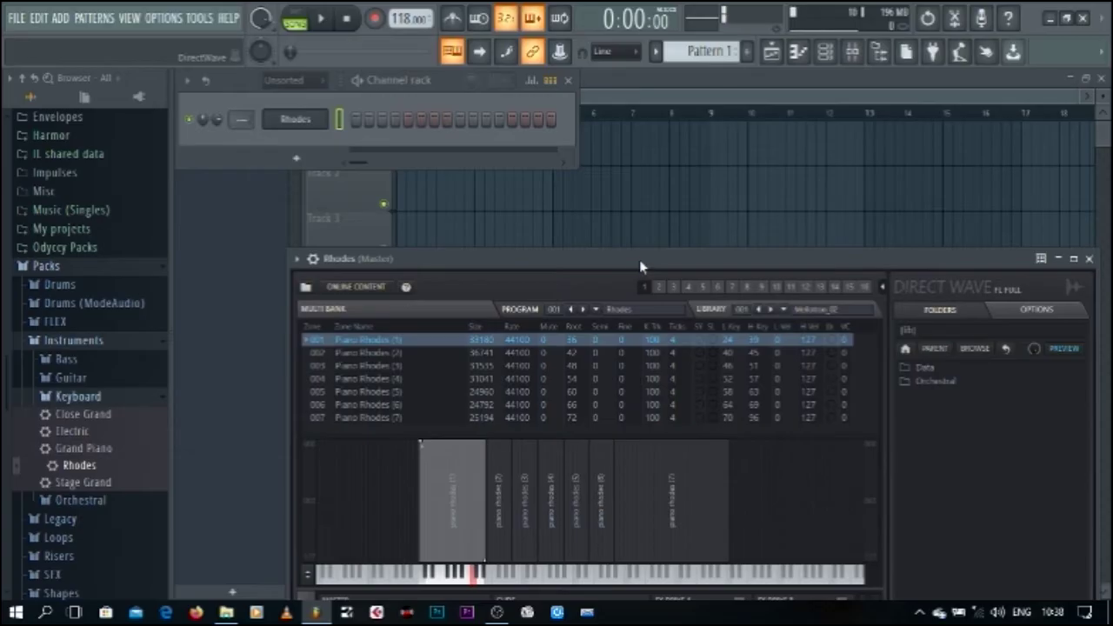
{"action": "left_click_drag", "start_coordinate": [639, 259], "coordinate": [541, 110]}
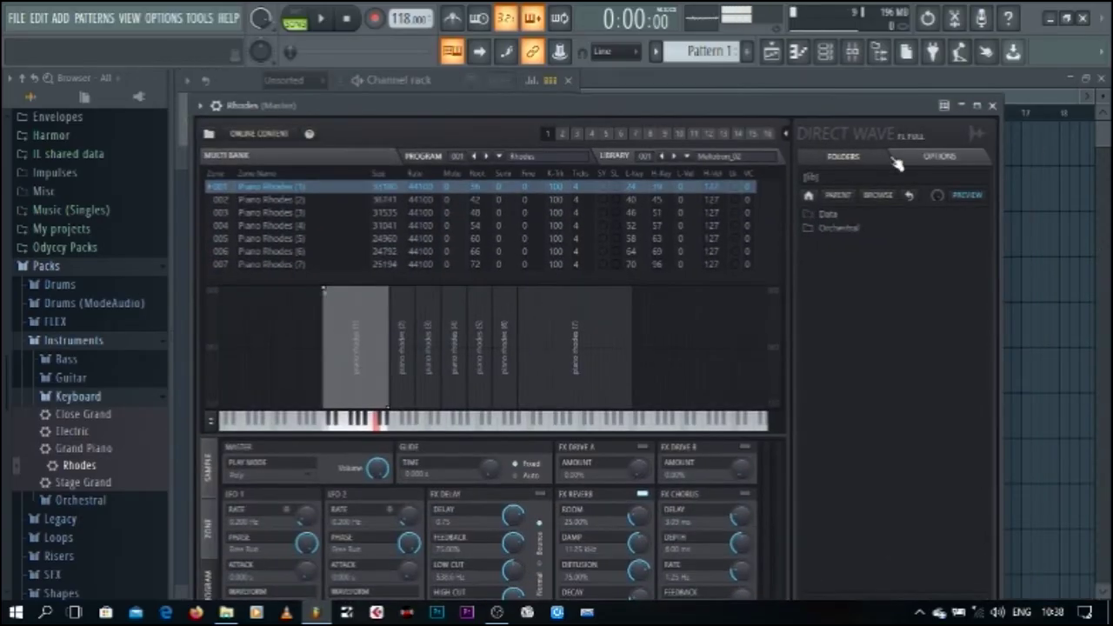
{"action": "left_click", "coordinate": [992, 106]}
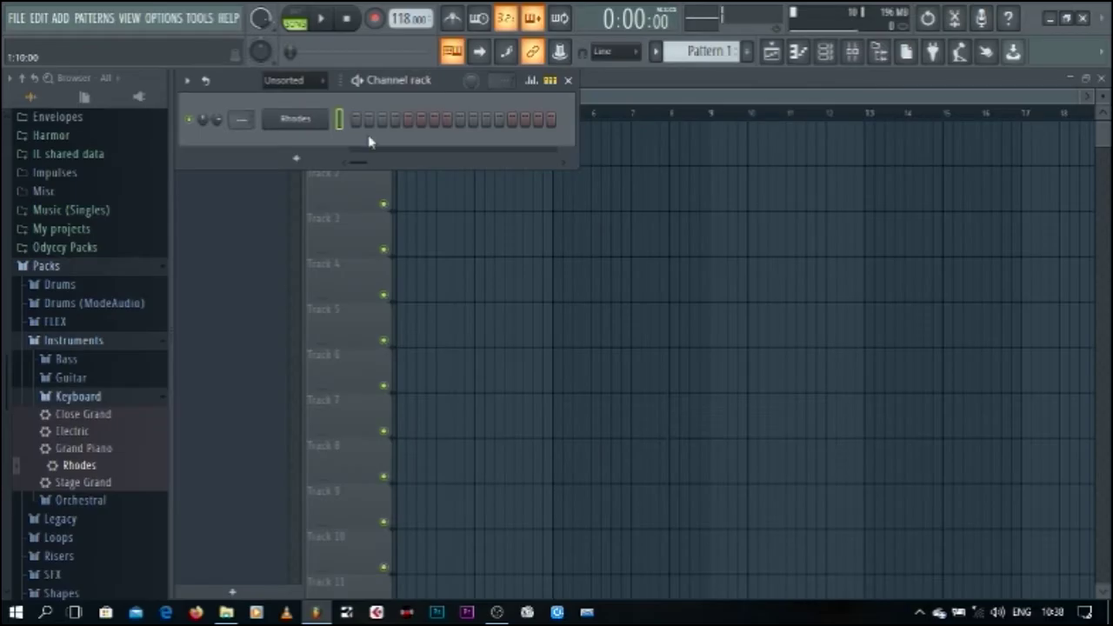
Open the piano roll for the Rhodes channel and add a two-bar A2 bass note at bar 1
{"action": "left_click", "coordinate": [798, 51]}
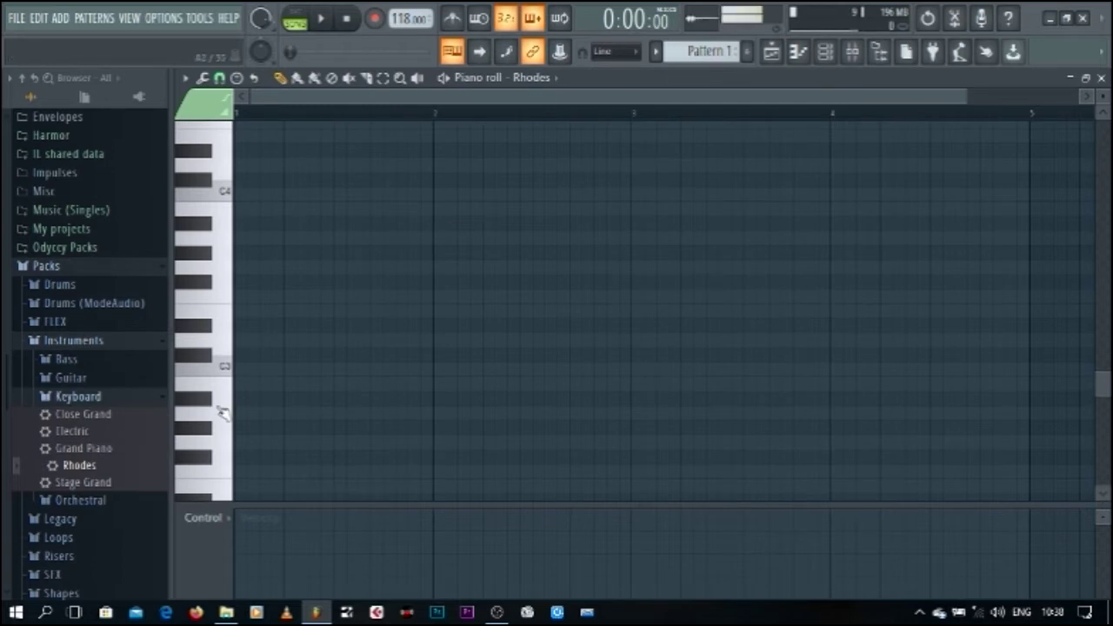
{"action": "left_click", "coordinate": [225, 421]}
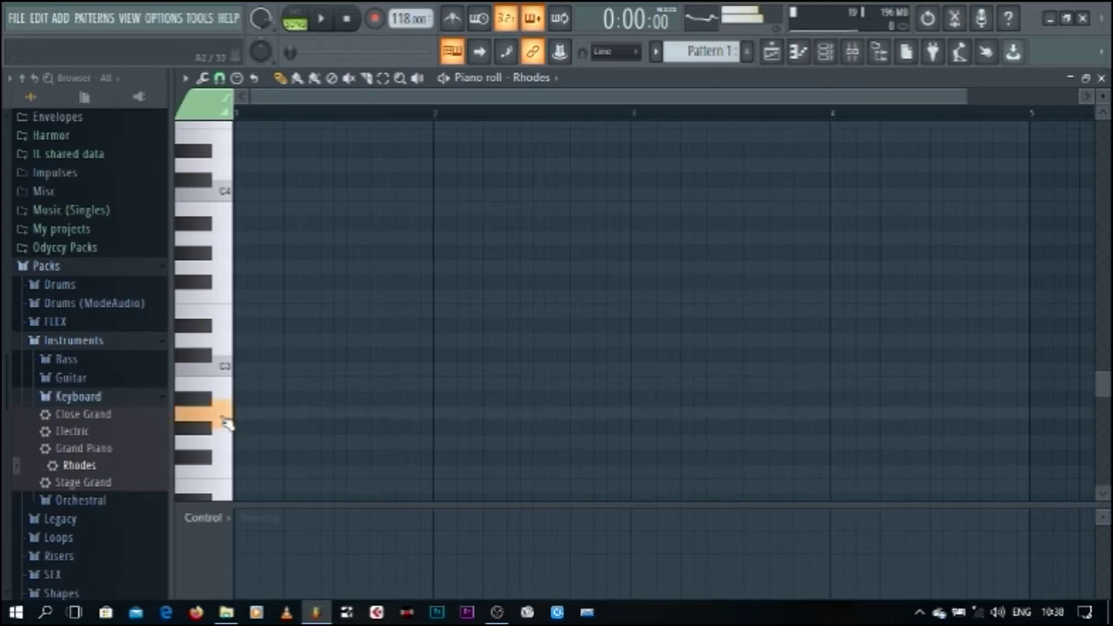
{"action": "left_click", "coordinate": [246, 414]}
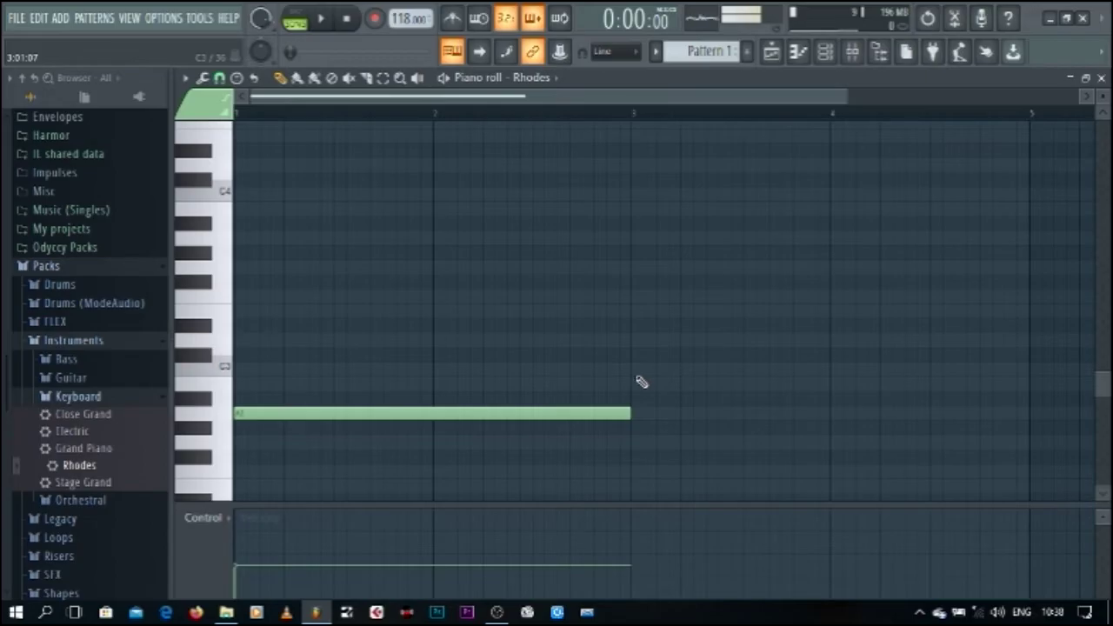
Stamp a two-bar Minor 9th chord rooted on A3 at bar 1, above the bass note, and deselect it
{"action": "left_click", "coordinate": [238, 79]}
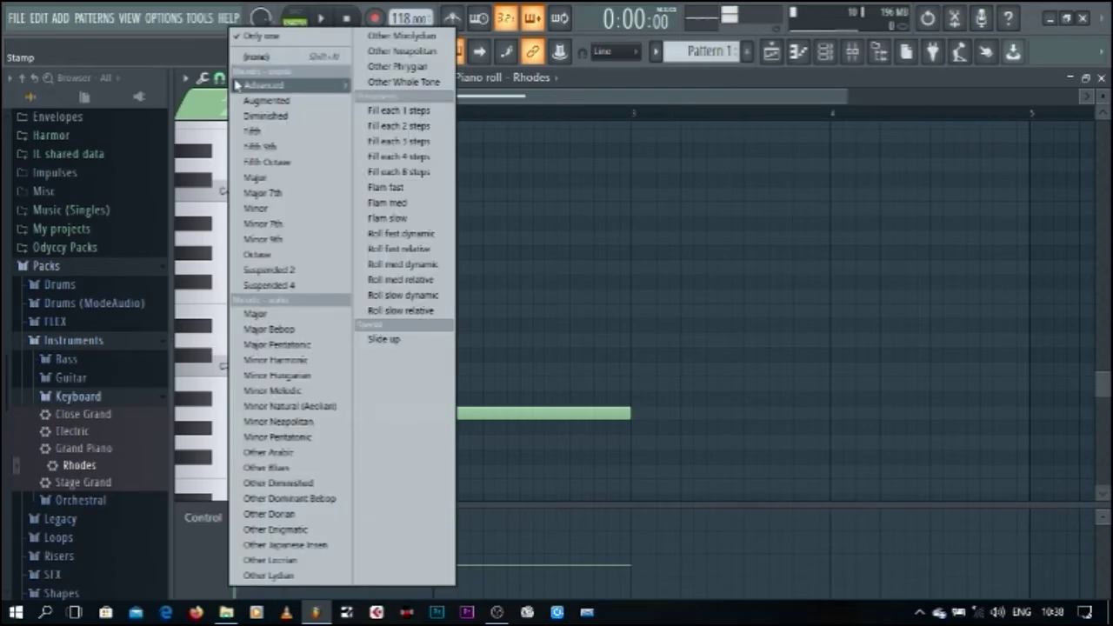
{"action": "left_click", "coordinate": [282, 242]}
{"action": "left_click", "coordinate": [238, 238]}
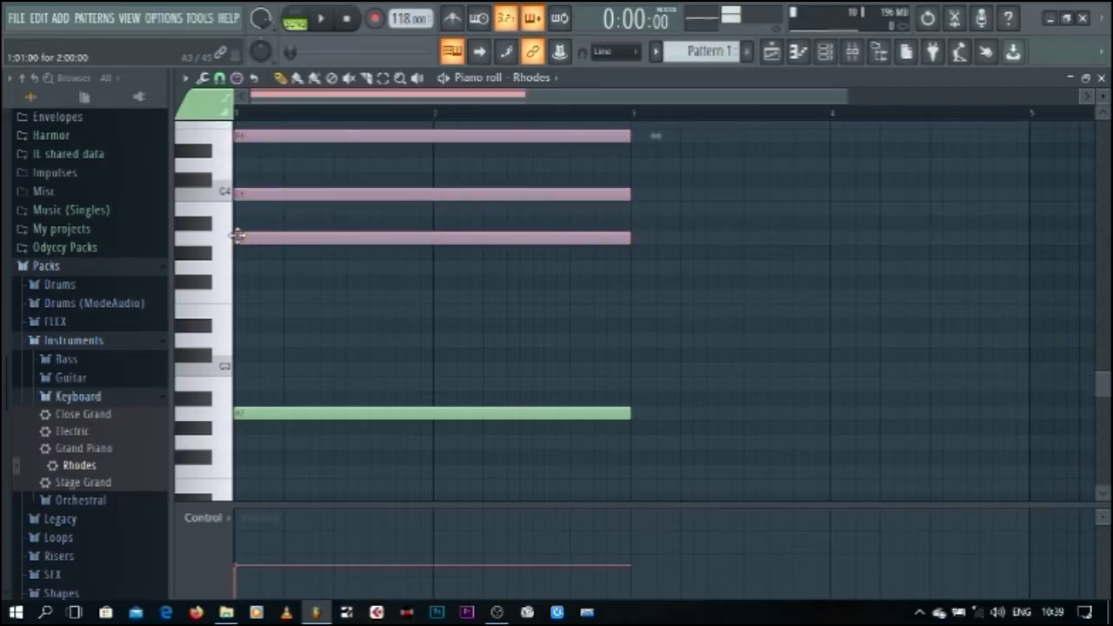
{"action": "scroll", "coordinate": [441, 320], "scroll_direction": "up", "scroll_amount": 1}
{"action": "scroll", "coordinate": [442, 320], "scroll_direction": "down", "scroll_amount": 1}
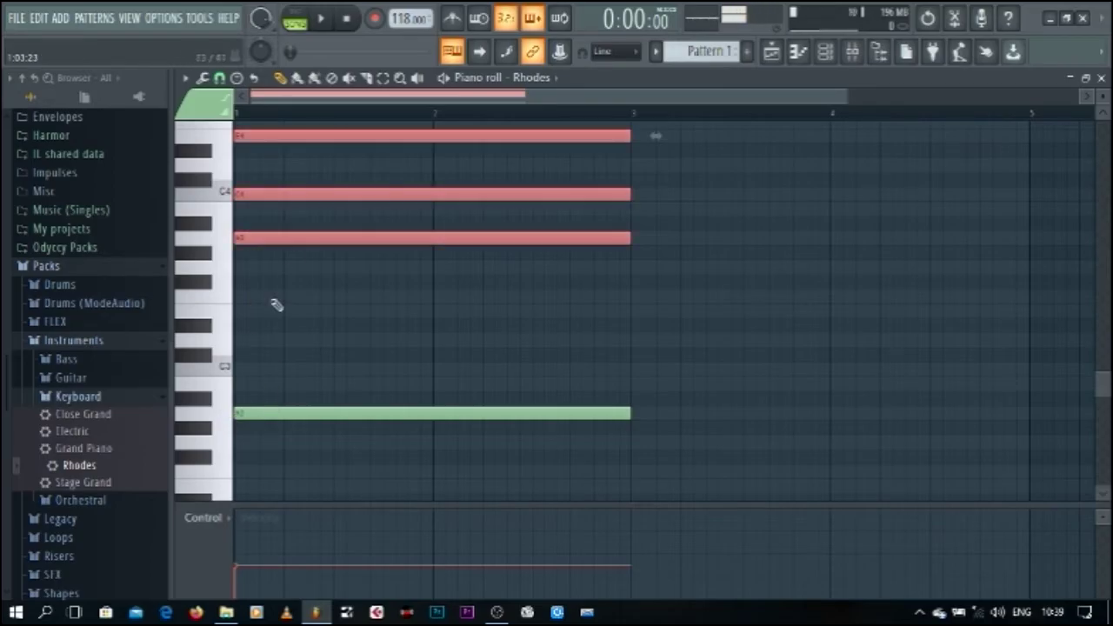
{"action": "scroll", "coordinate": [274, 305], "scroll_direction": "up", "scroll_amount": 1}
{"action": "scroll", "coordinate": [274, 304], "scroll_direction": "up", "scroll_amount": 2}
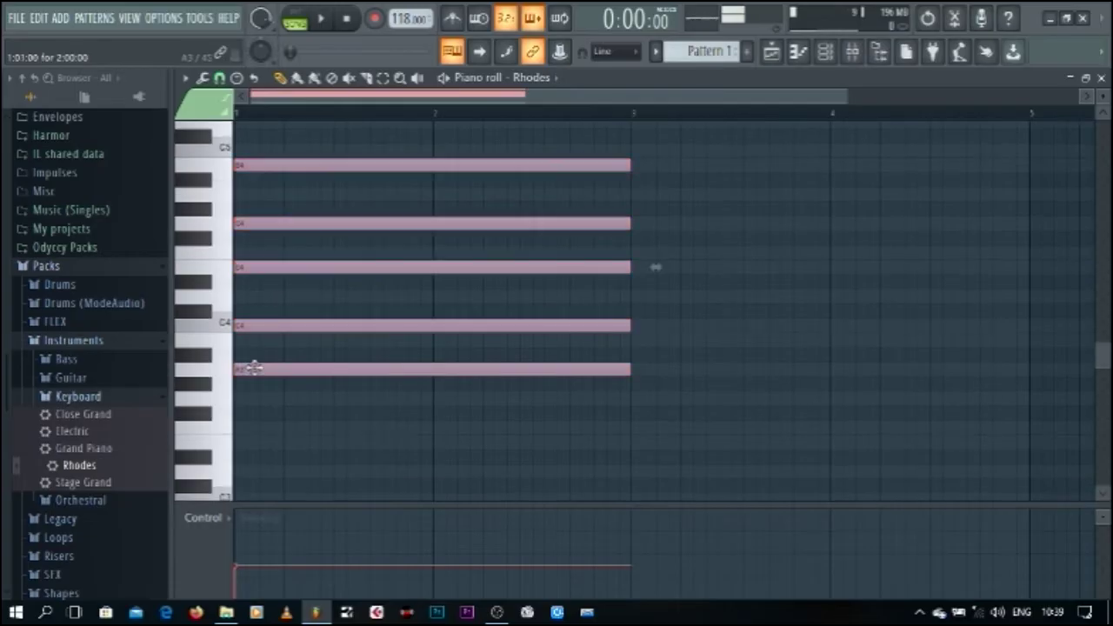
{"action": "scroll", "coordinate": [457, 439], "scroll_direction": "down", "scroll_amount": 2}
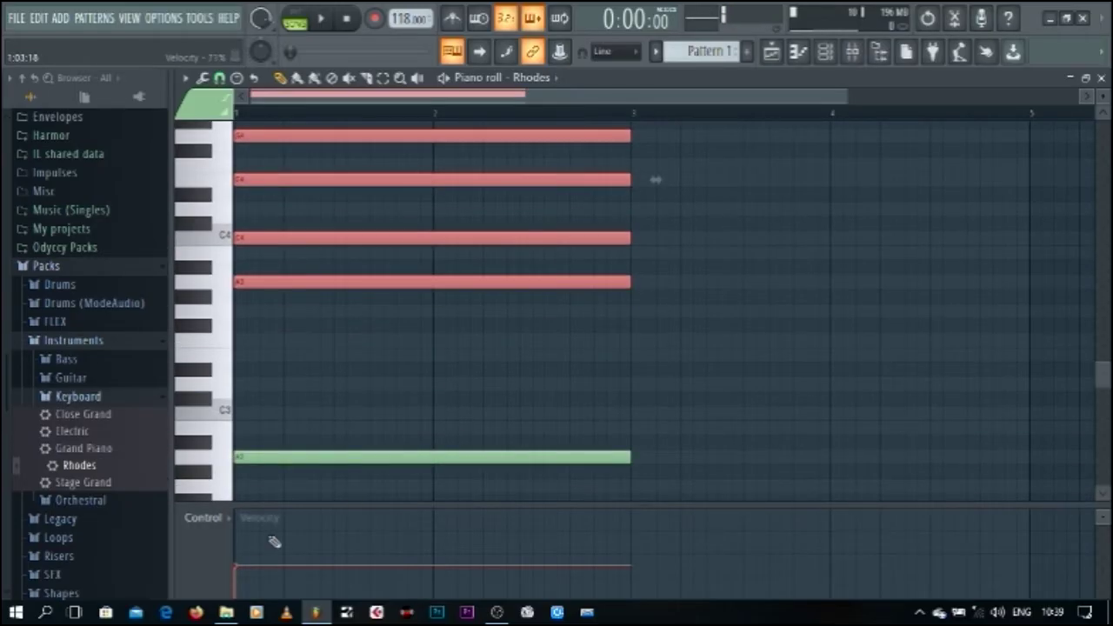
{"action": "left_click", "coordinate": [343, 405]}
{"action": "mouse_move", "coordinate": [243, 549]}
{"action": "left_mouse_down"}
{"action": "mouse_move", "coordinate": [248, 400]}
{"action": "mouse_move", "coordinate": [240, 571]}
{"action": "left_mouse_up"}
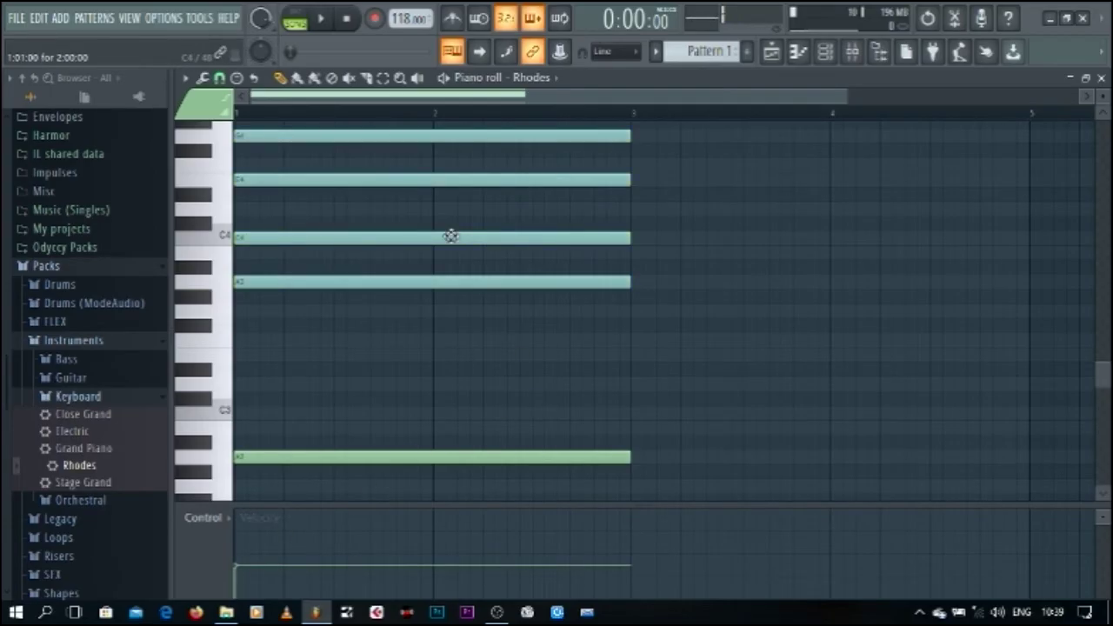
Play back the A minor 9th chord with its bass note, then stop playback
{"action": "left_click", "coordinate": [321, 18]}
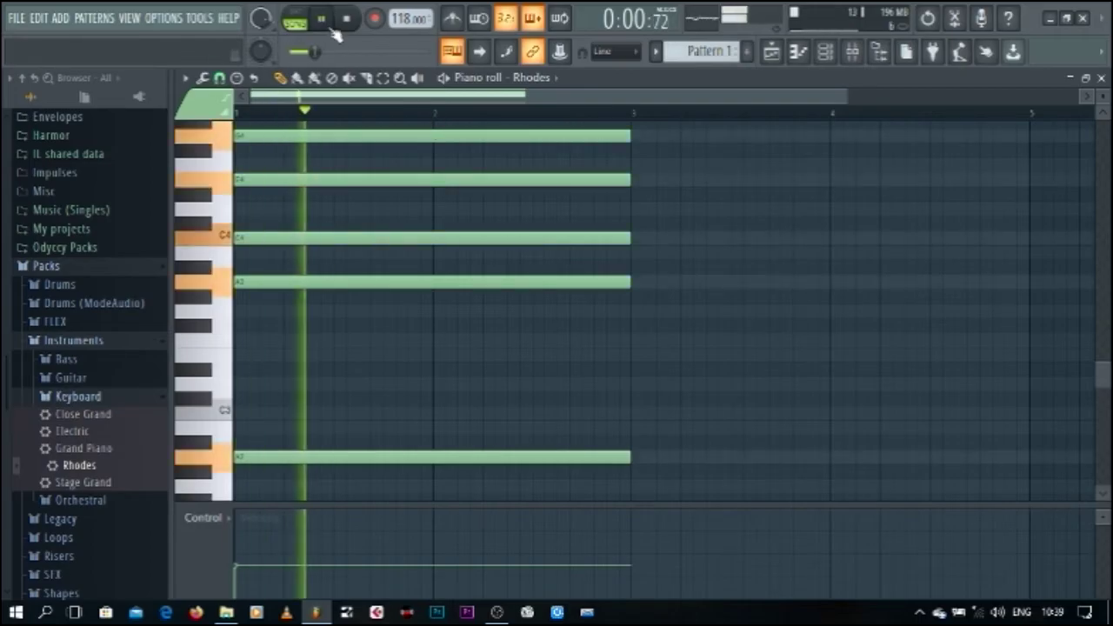
{"action": "left_click", "coordinate": [346, 21]}
{"action": "left_click", "coordinate": [325, 21]}
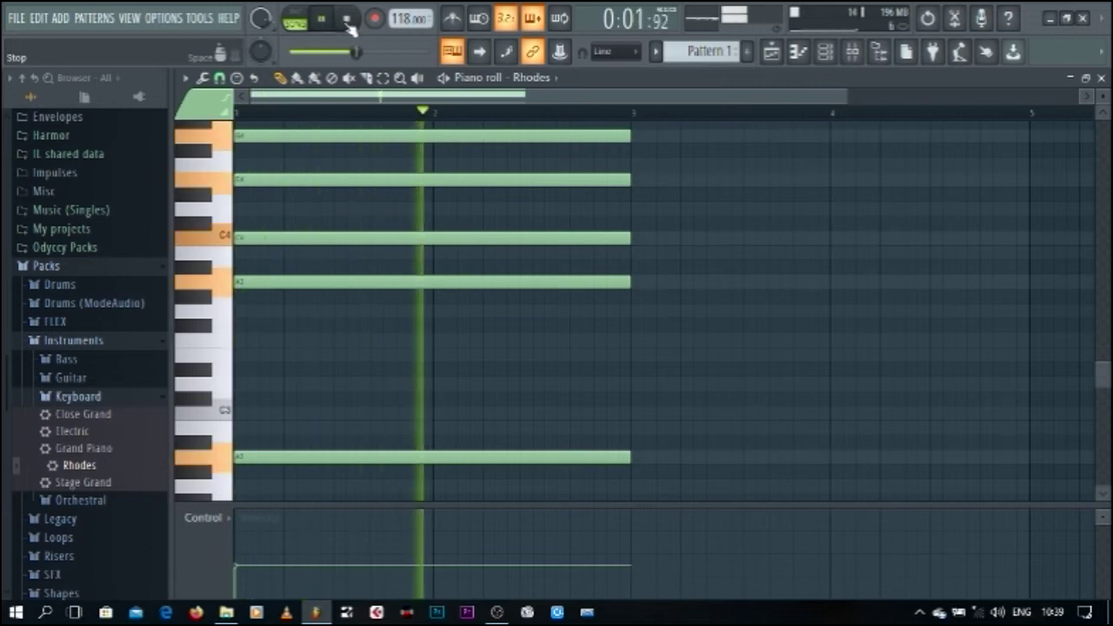
{"action": "left_click", "coordinate": [346, 21]}
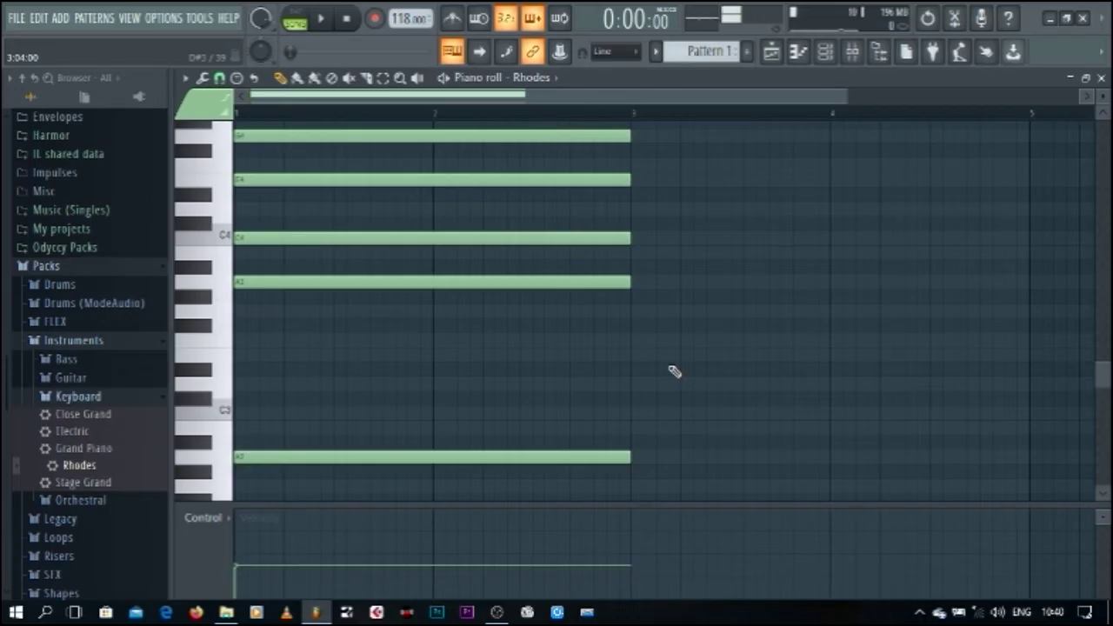
Examine the individual notes of the A minor 9th chord from A3 up to B4
{"action": "scroll", "coordinate": [674, 372], "scroll_direction": "up", "scroll_amount": 2}
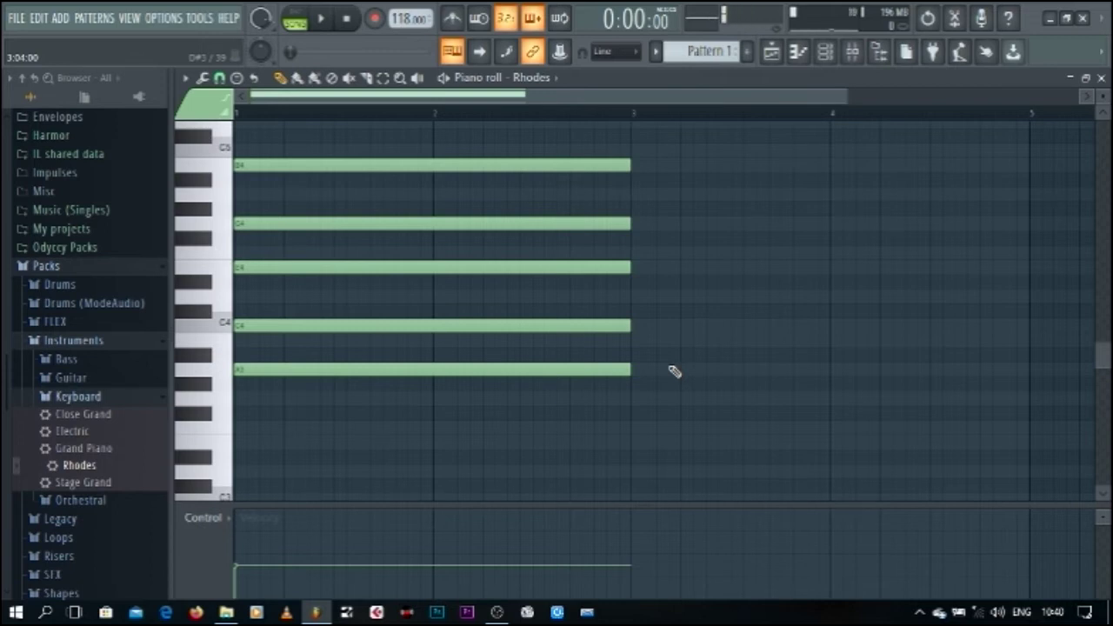
{"action": "scroll", "coordinate": [675, 372], "scroll_direction": "down", "scroll_amount": 2}
{"action": "scroll", "coordinate": [675, 371], "scroll_direction": "up", "scroll_amount": 2}
{"action": "scroll", "coordinate": [690, 300], "scroll_direction": "up", "scroll_amount": 3}
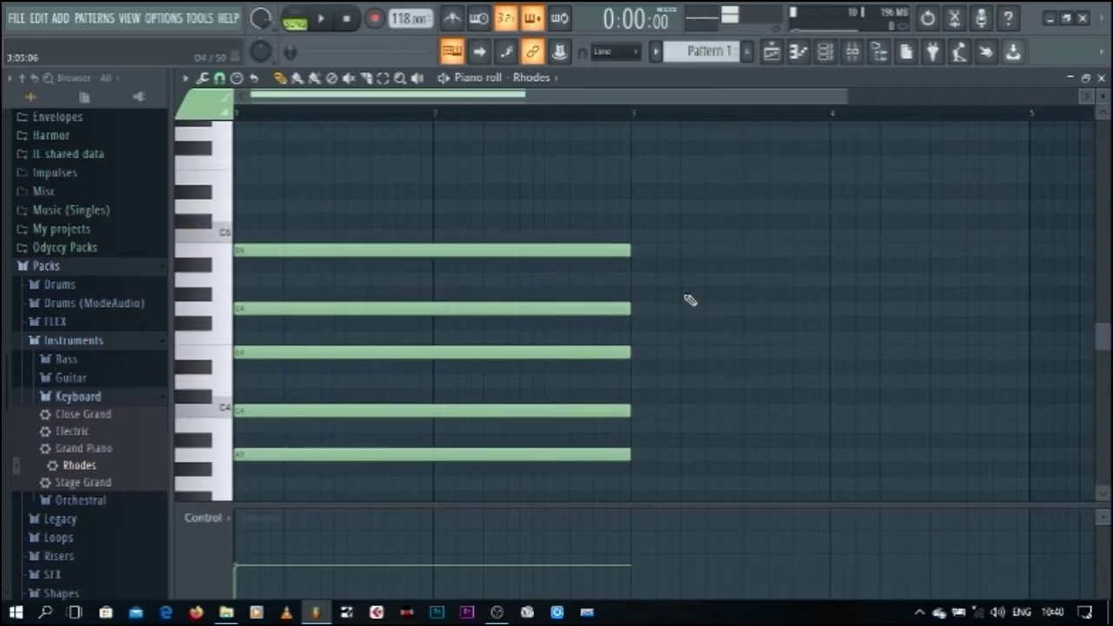
{"action": "left_click", "coordinate": [219, 358]}
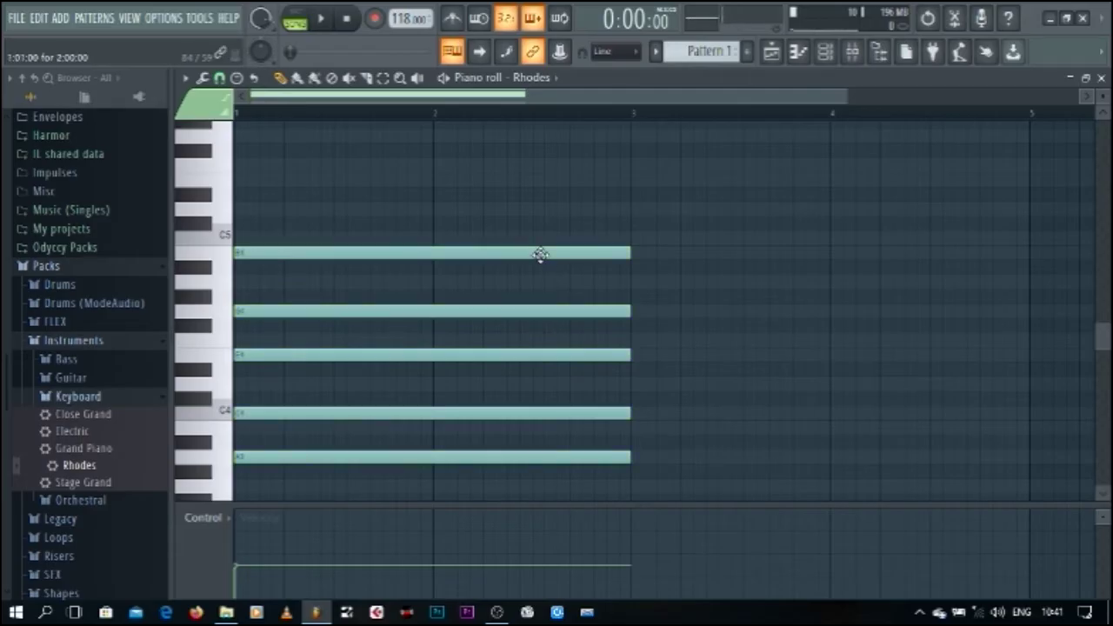
{"action": "scroll", "coordinate": [540, 253], "scroll_direction": "down", "scroll_amount": 3}
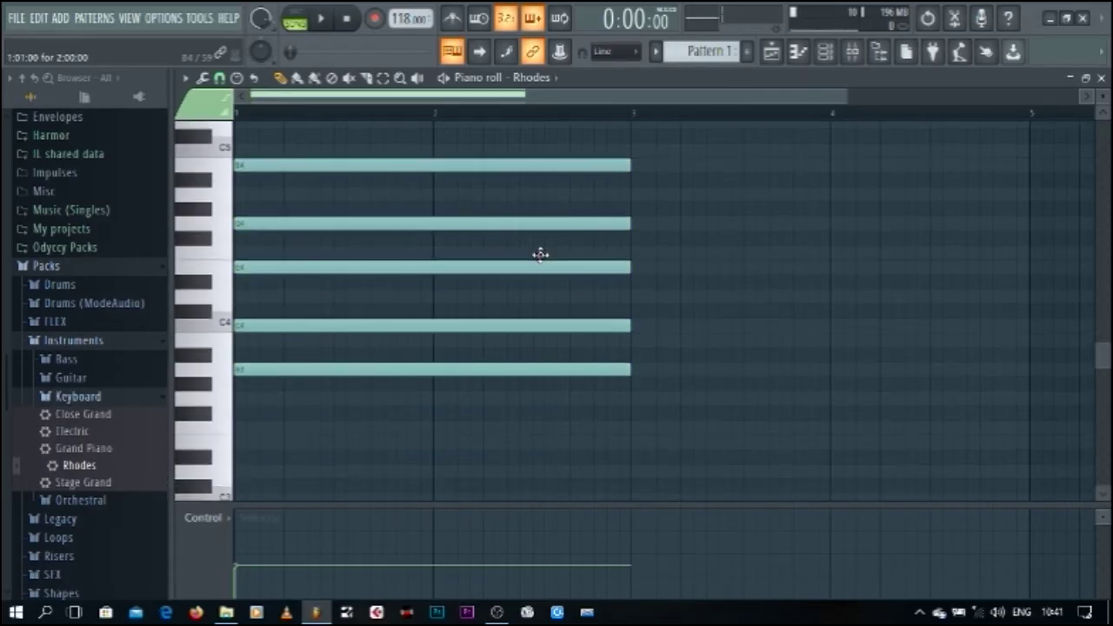
Audition the E4 key and stamp a two-bar Minor 9th chord rooted on E3 at bar 3
{"action": "left_click", "coordinate": [224, 275]}
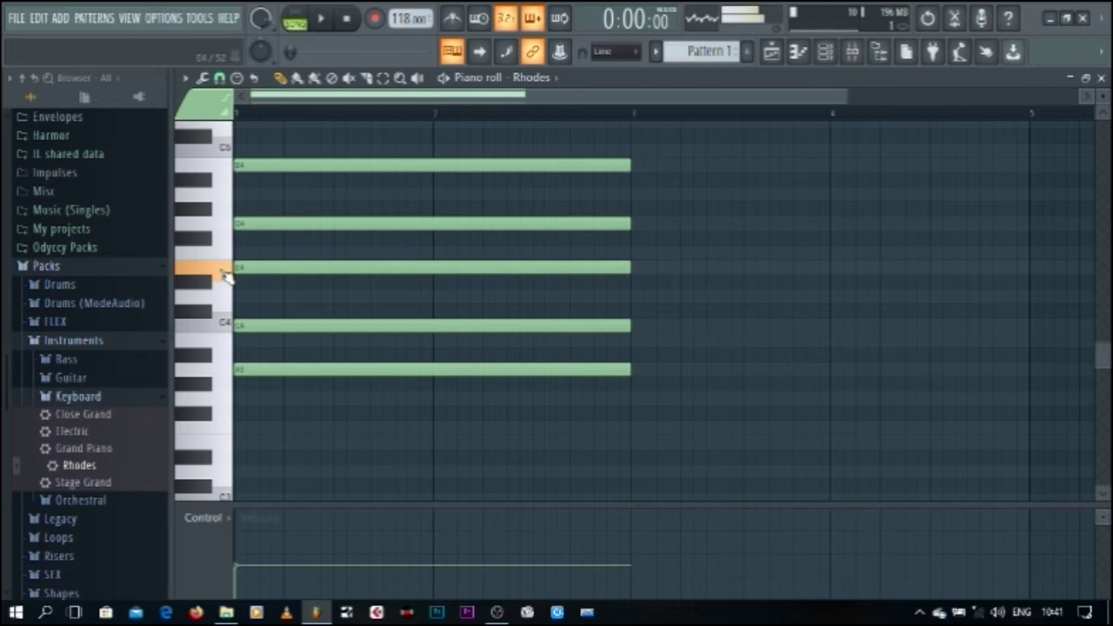
{"action": "left_click", "coordinate": [224, 275]}
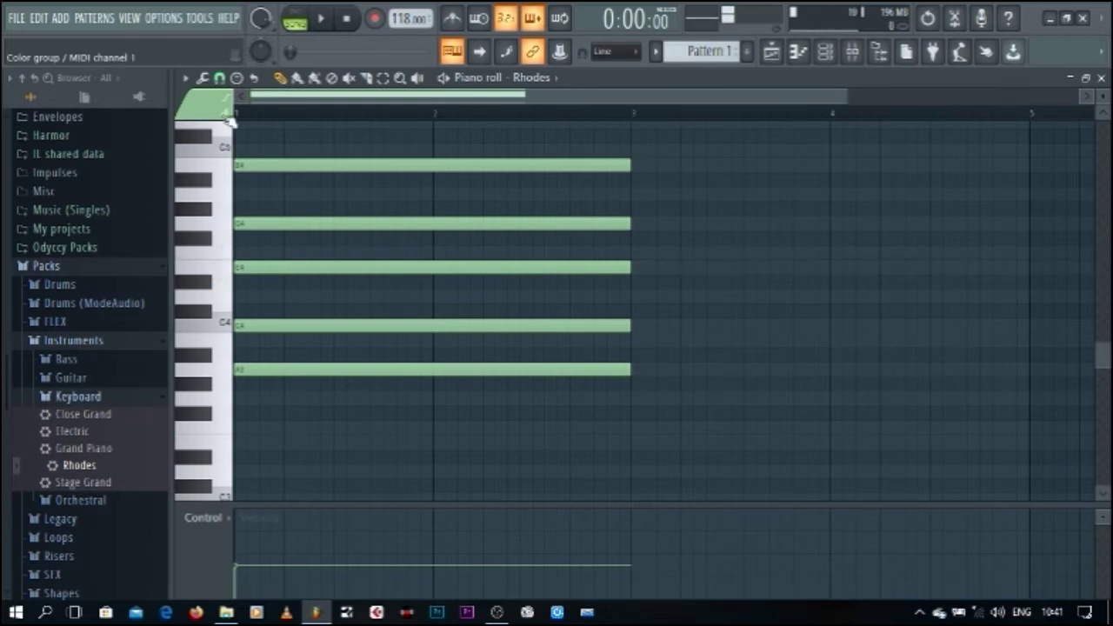
{"action": "left_click", "coordinate": [250, 78]}
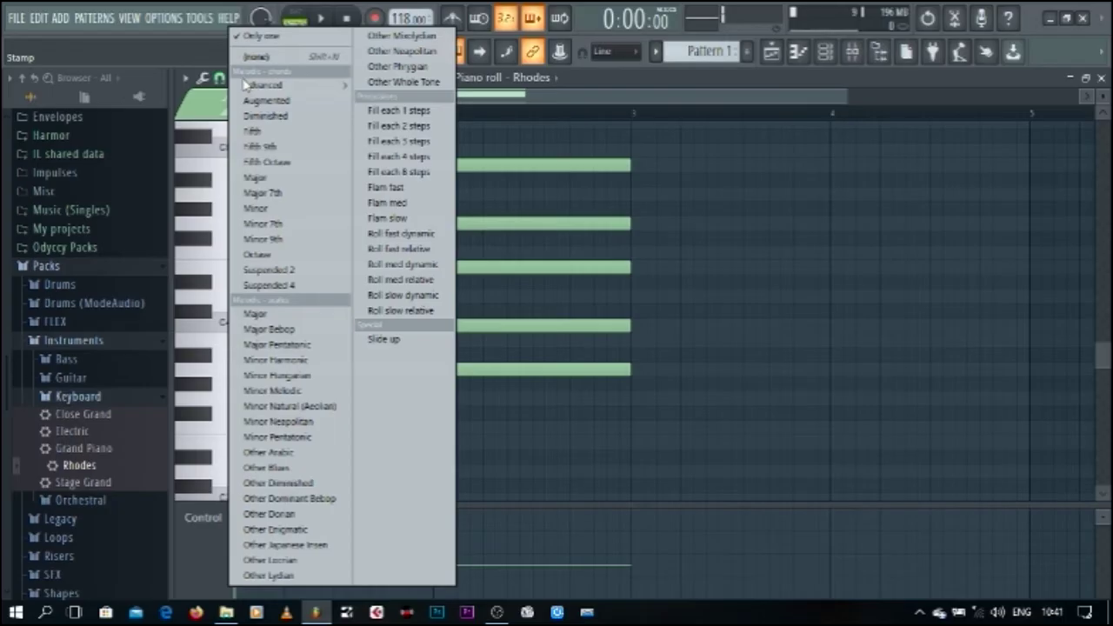
{"action": "left_click", "coordinate": [290, 240]}
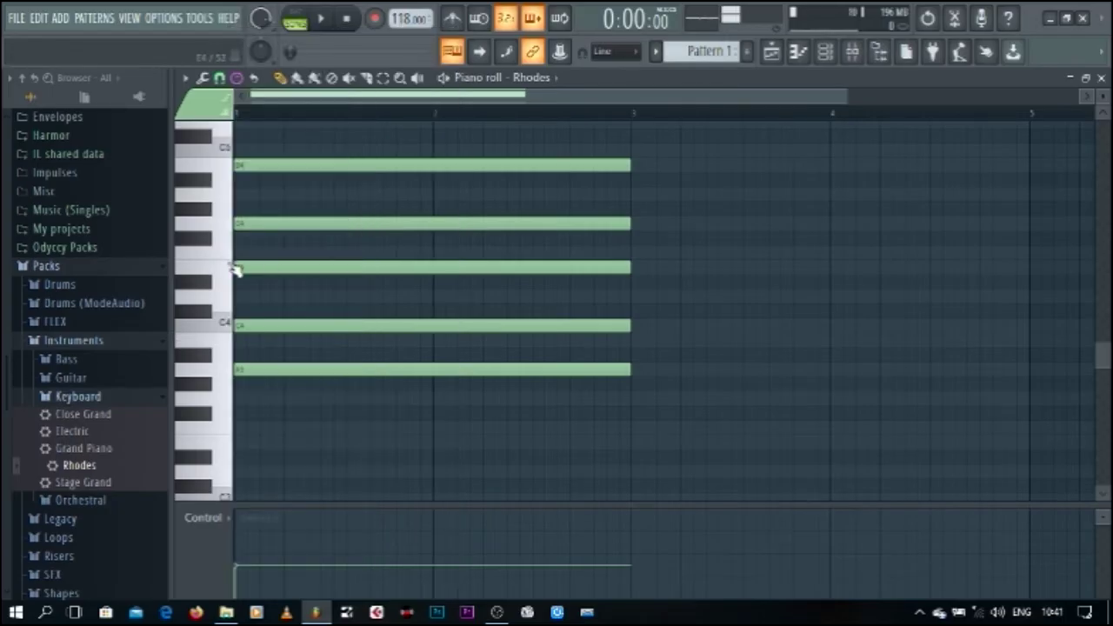
{"action": "left_click", "coordinate": [637, 451]}
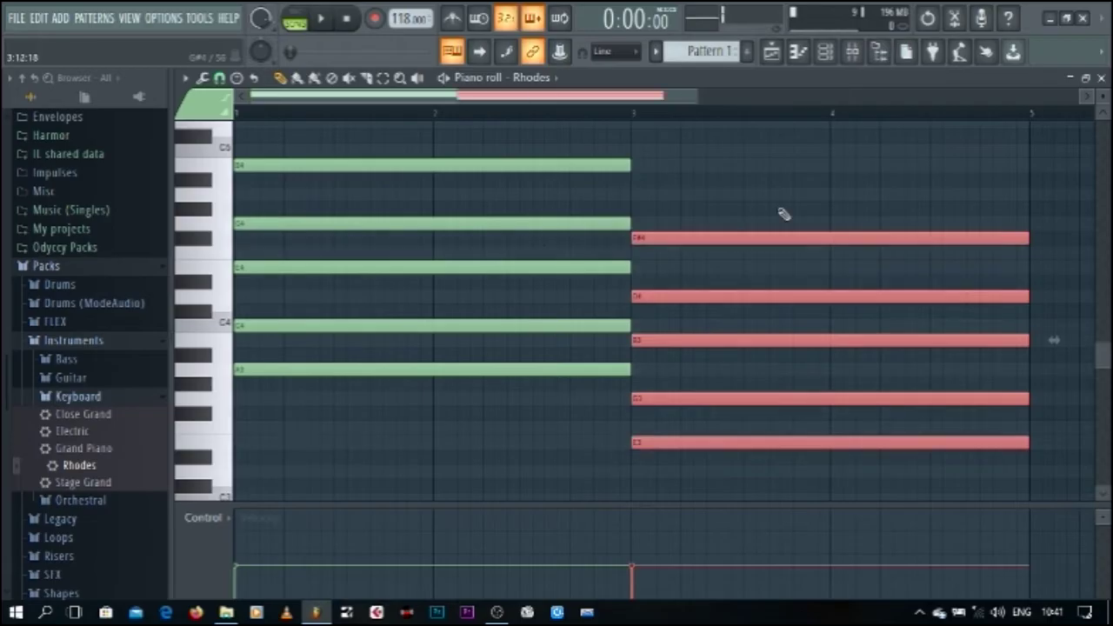
Add a two-bar E2 bass note at bar 3 beneath the E minor 9th chord
{"action": "scroll", "coordinate": [783, 214], "scroll_direction": "down", "scroll_amount": 5}
{"action": "scroll", "coordinate": [784, 214], "scroll_direction": "down", "scroll_amount": 1}
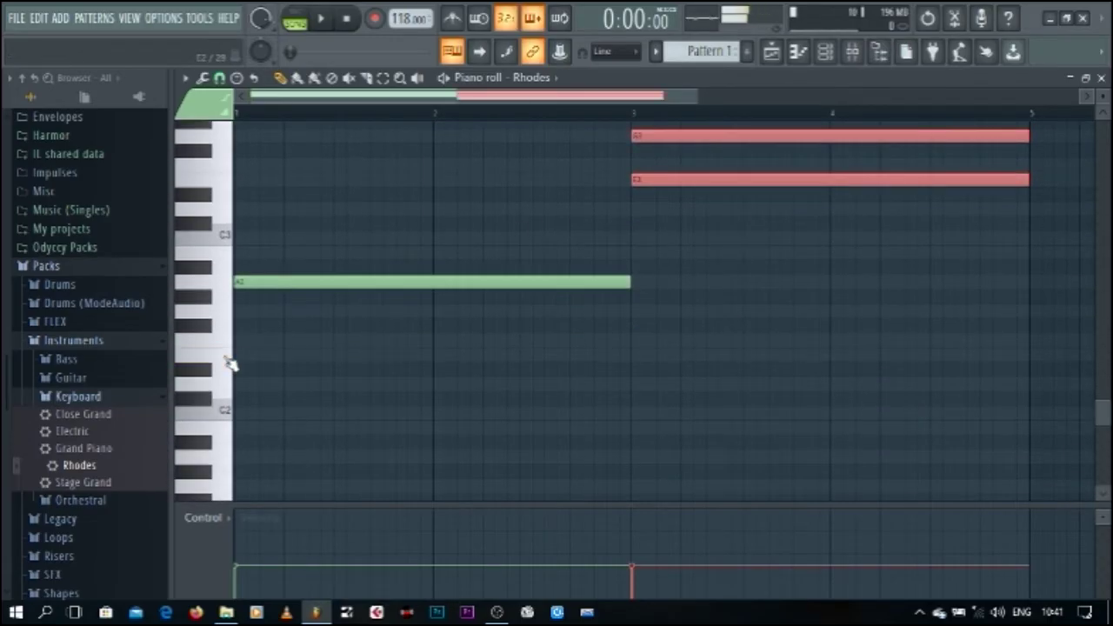
{"action": "left_click", "coordinate": [635, 356]}
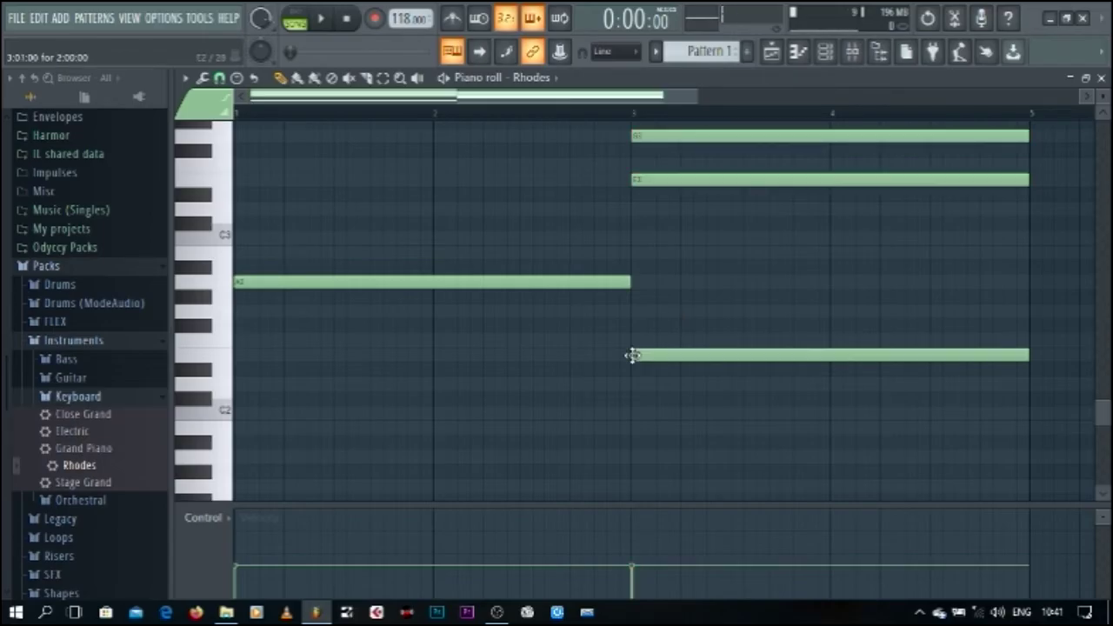
Play back the A minor 9th to E minor 9th progression in the piano roll
{"action": "left_click", "coordinate": [326, 20]}
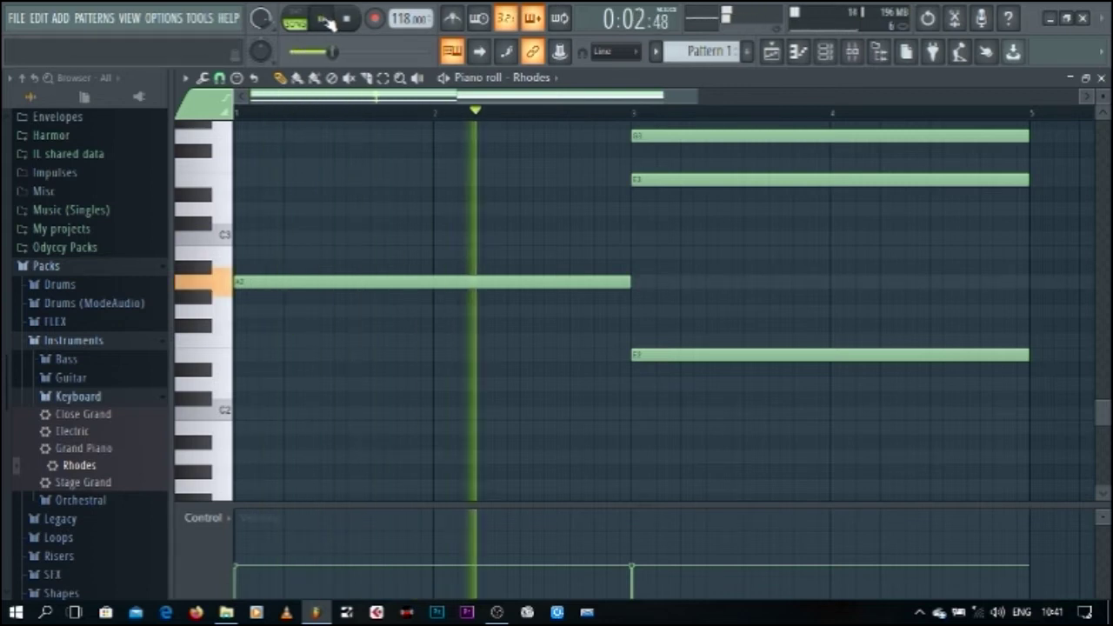
{"action": "left_click_drag", "start_coordinate": [696, 94], "coordinate": [870, 94]}
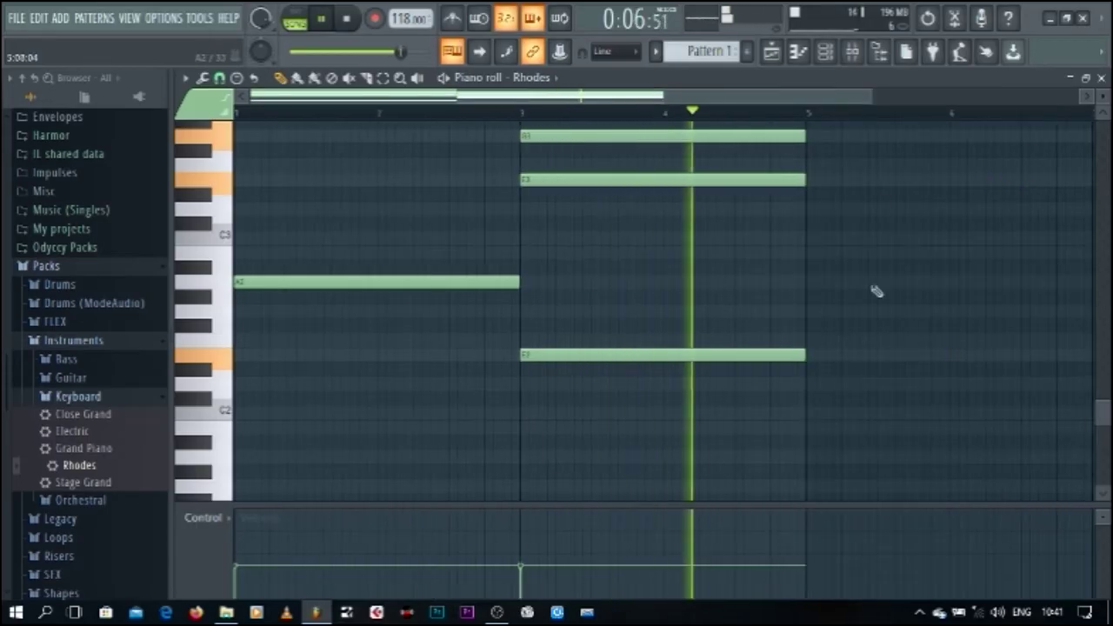
Stop playback and transpose all notes of the progression up one octave
{"action": "key", "text": "space"}
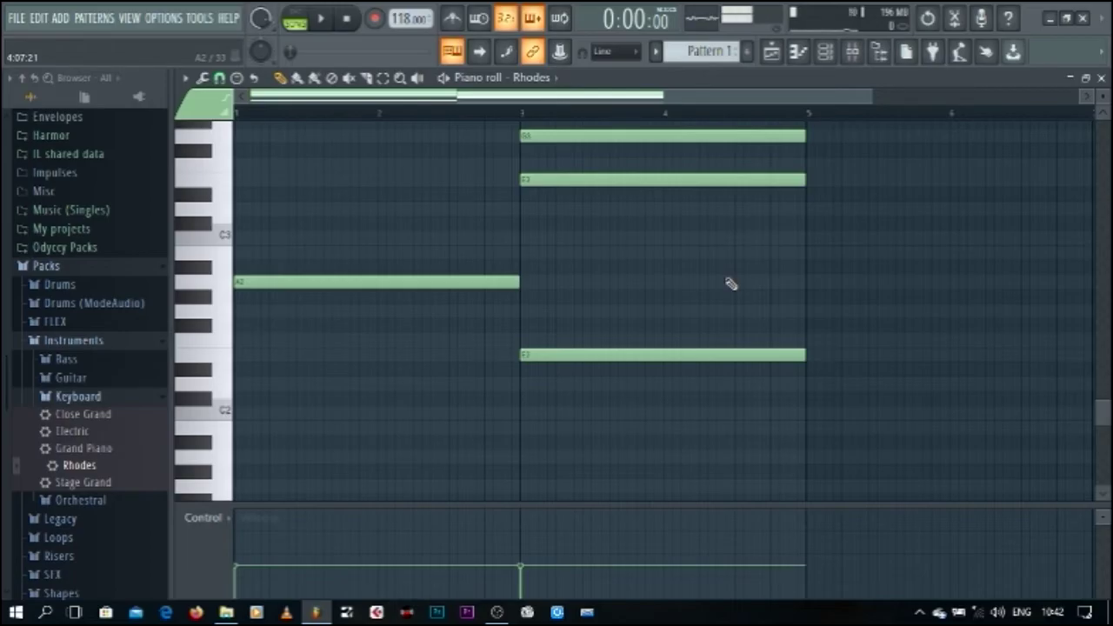
{"action": "key", "text": "ctrl+a"}
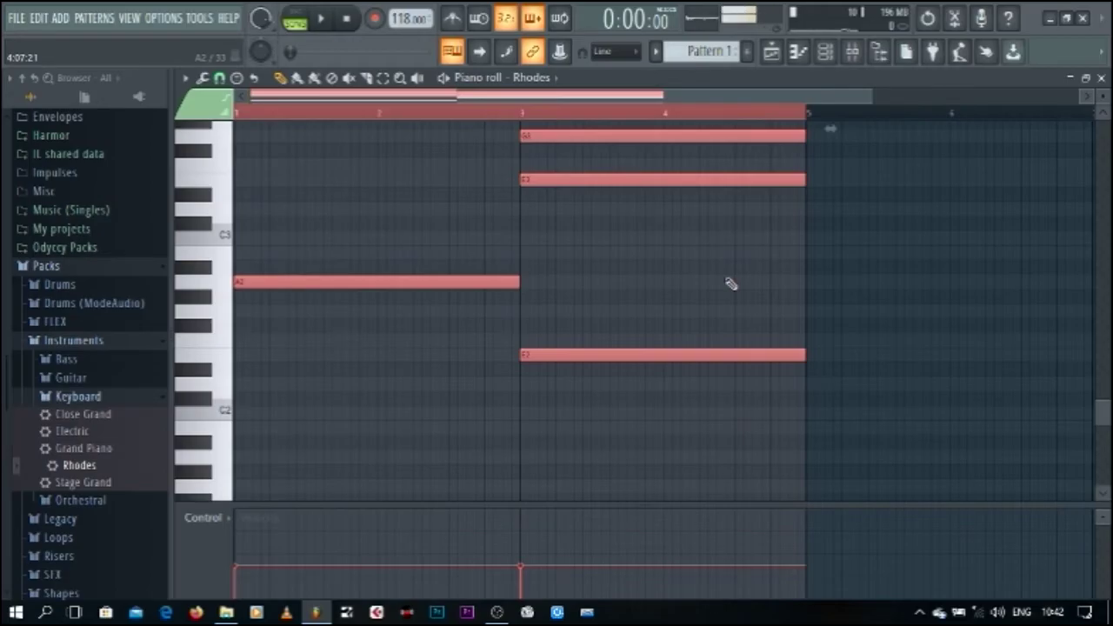
{"action": "key", "text": "ctrl+Up"}
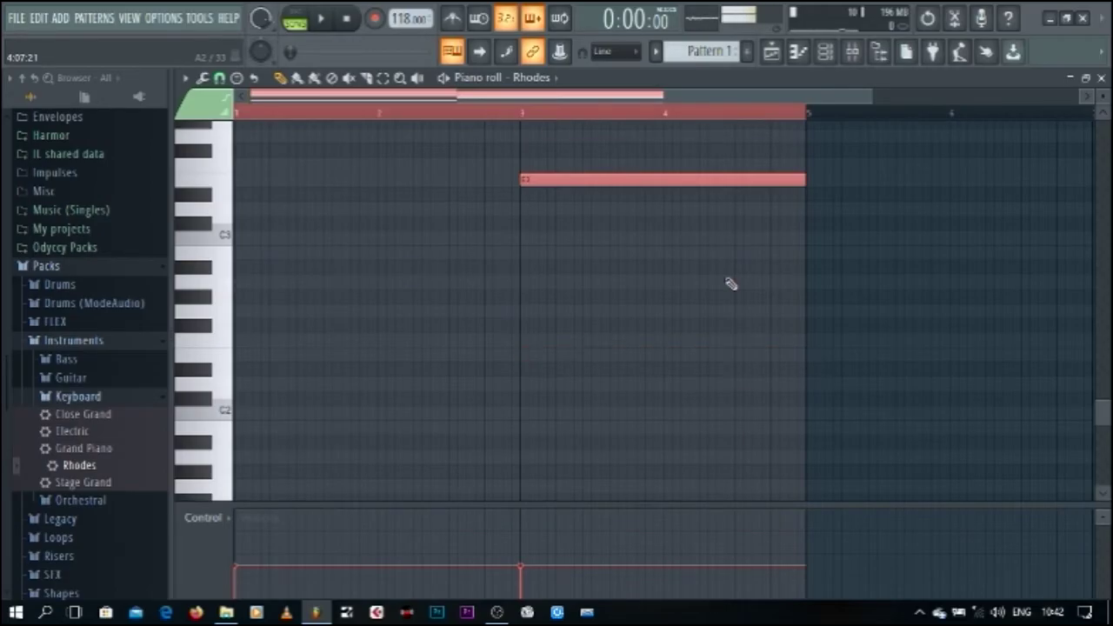
{"action": "scroll", "coordinate": [731, 265], "scroll_direction": "up", "scroll_amount": 3}
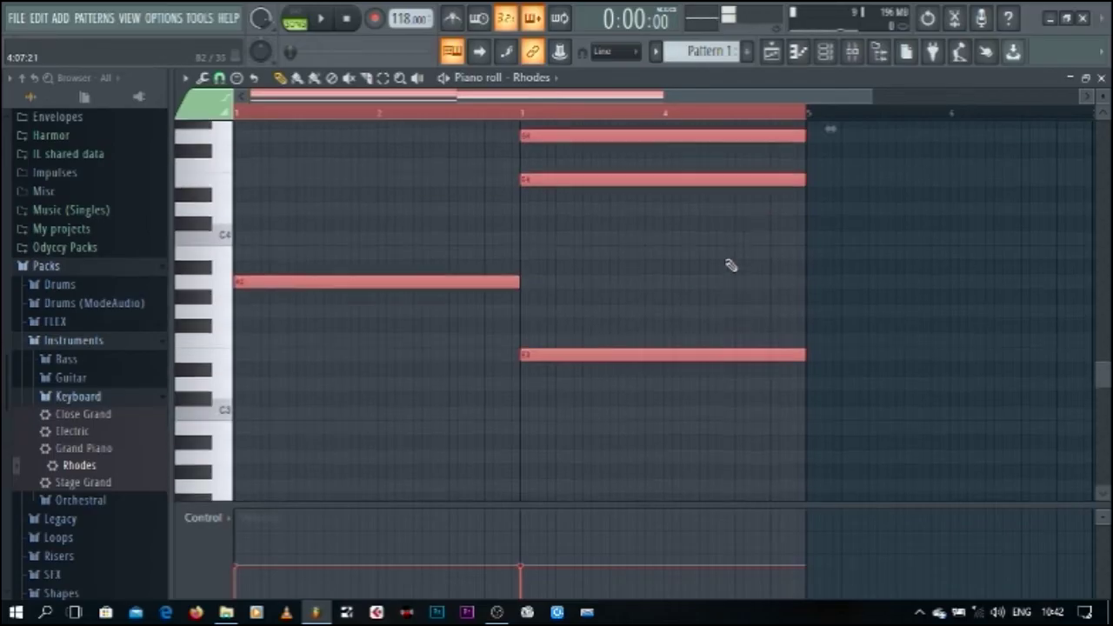
{"action": "scroll", "coordinate": [731, 266], "scroll_direction": "up", "scroll_amount": 3}
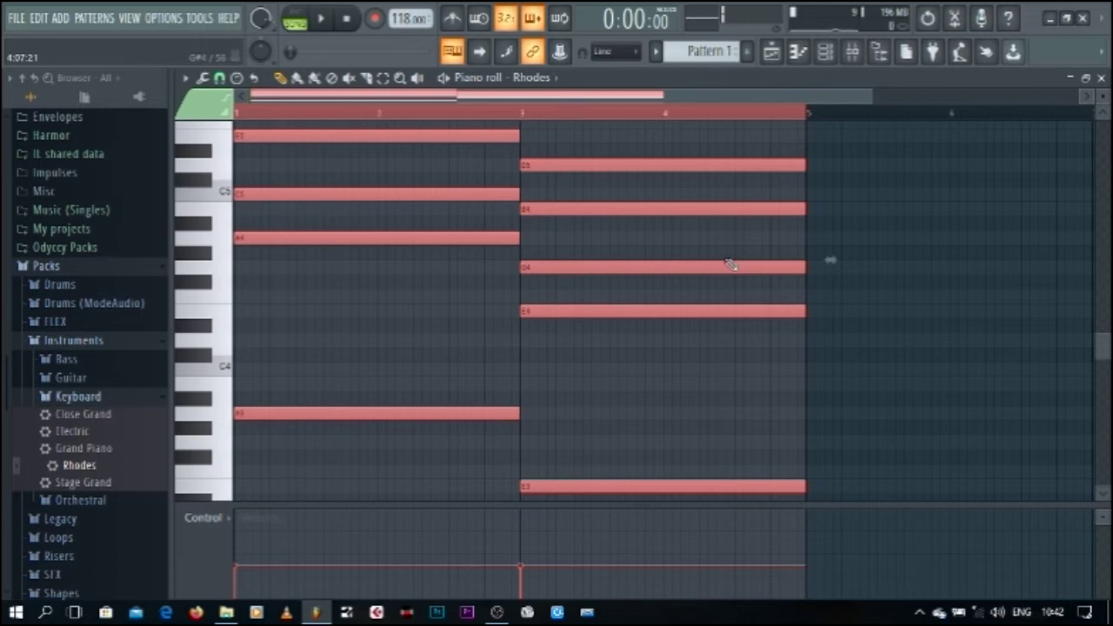
Play back the transposed A minor 9th to E minor 9th progression and clear the note selection
{"action": "key", "text": "space"}
{"action": "key", "text": "space"}
{"action": "key", "text": "space"}
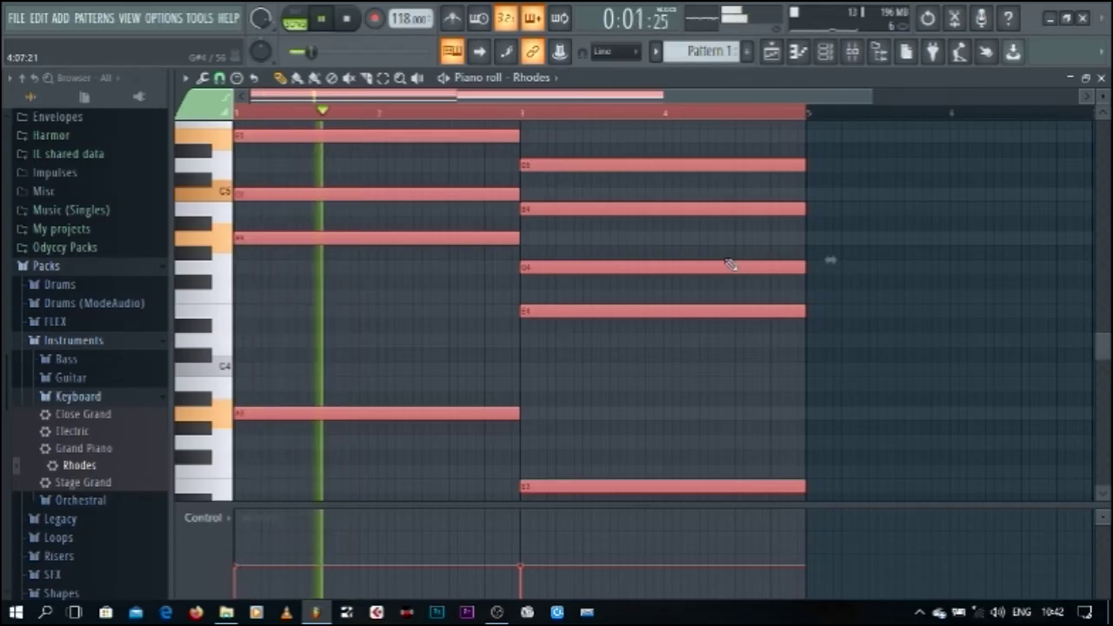
{"action": "key", "text": "ctrl+d"}
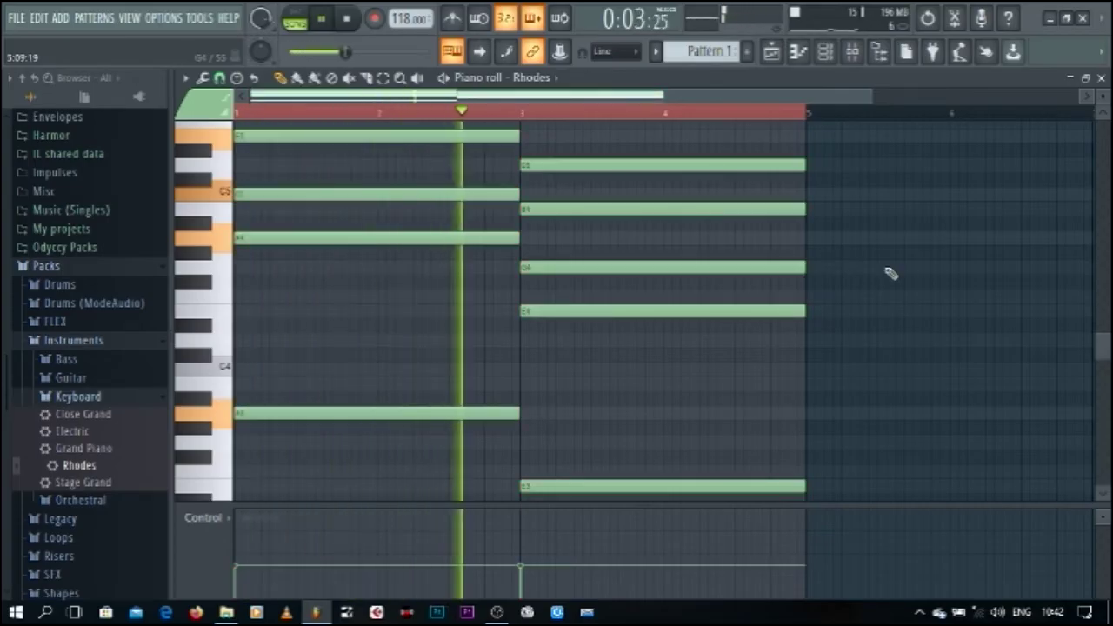
{"action": "key", "text": "space"}
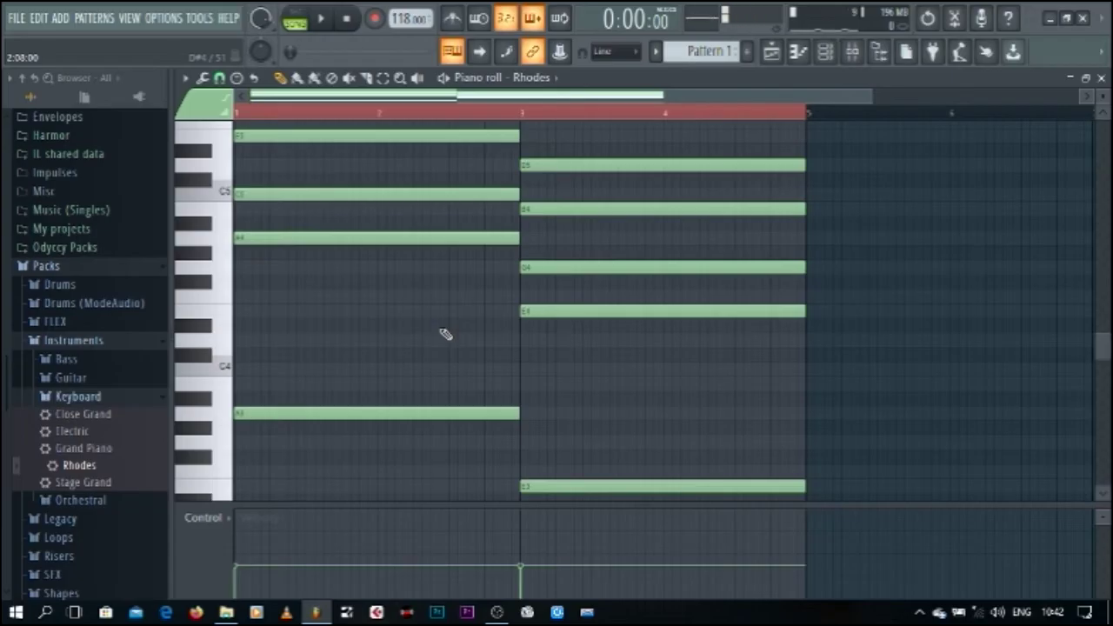
{"action": "left_click", "coordinate": [204, 78]}
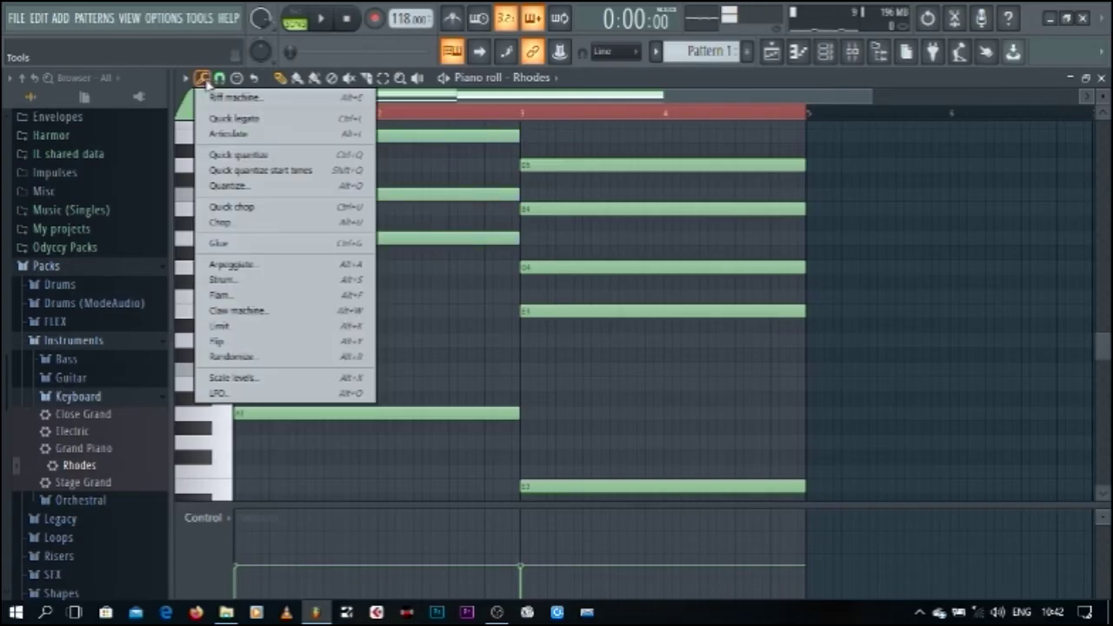
{"action": "left_click", "coordinate": [209, 82]}
{"action": "left_click", "coordinate": [206, 79]}
{"action": "left_click", "coordinate": [205, 80]}
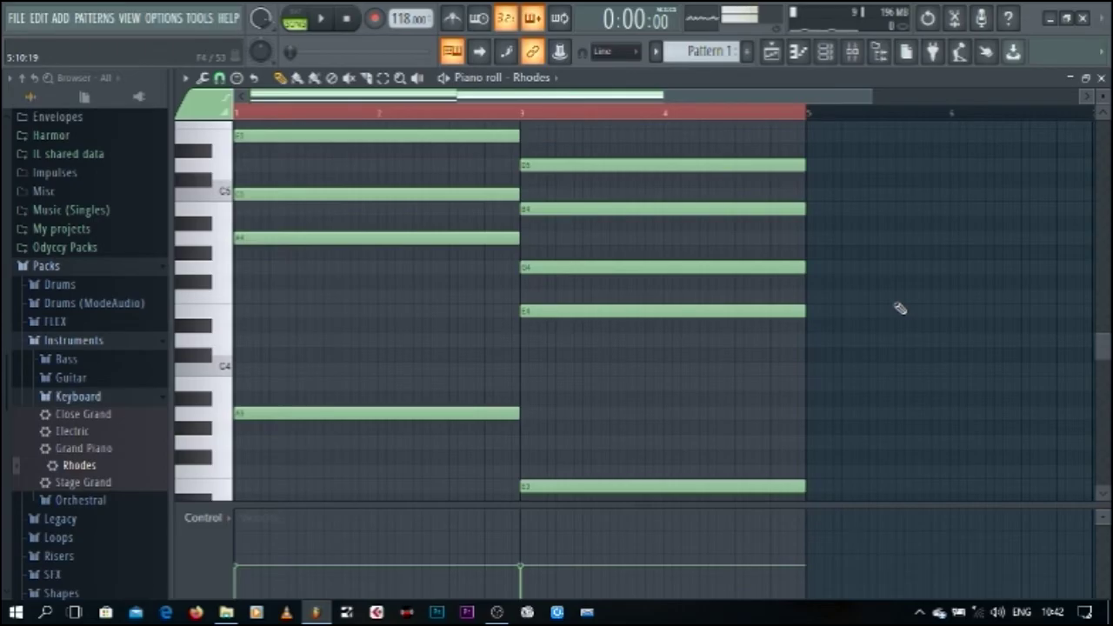
Duplicate the four-bar chord progression into bars 5 to 8 and deselect the notes
{"action": "key", "text": "ctrl+b"}
{"action": "left_click_drag", "start_coordinate": [710, 97], "coordinate": [367, 80]}
{"action": "left_click_drag", "start_coordinate": [667, 96], "coordinate": [922, 259]}
{"action": "left_click", "coordinate": [991, 215]}
{"action": "left_click_drag", "start_coordinate": [571, 115], "coordinate": [96, 159]}
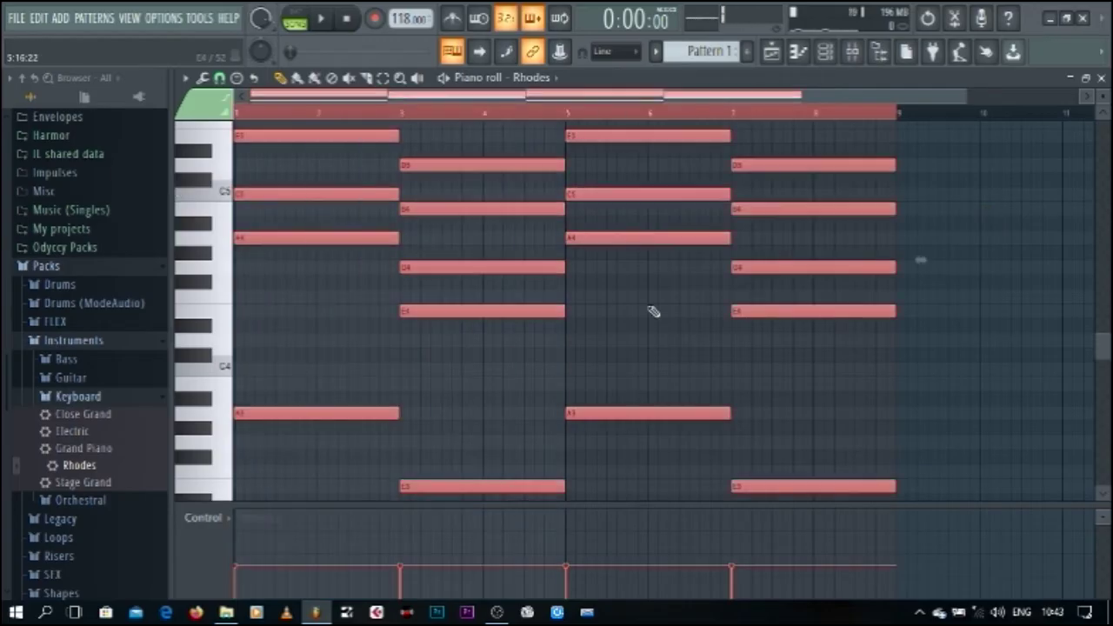
{"action": "left_click", "coordinate": [241, 116]}
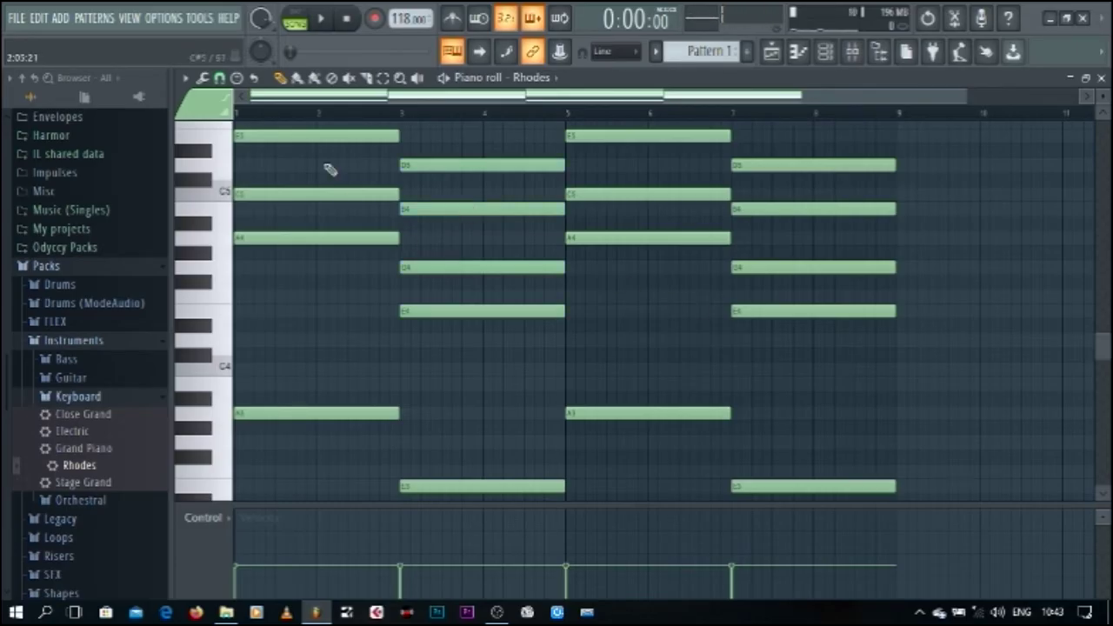
Open the Strum tool for all chords, reset its settings, and raise the start time strength slightly
{"action": "left_click", "coordinate": [206, 79]}
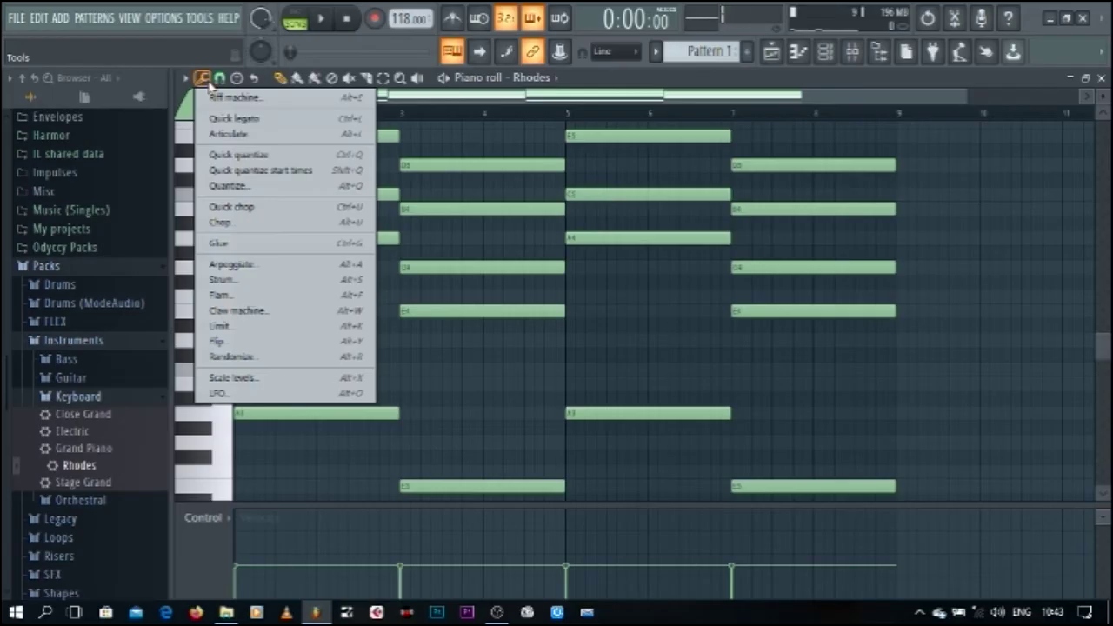
{"action": "left_click", "coordinate": [251, 281]}
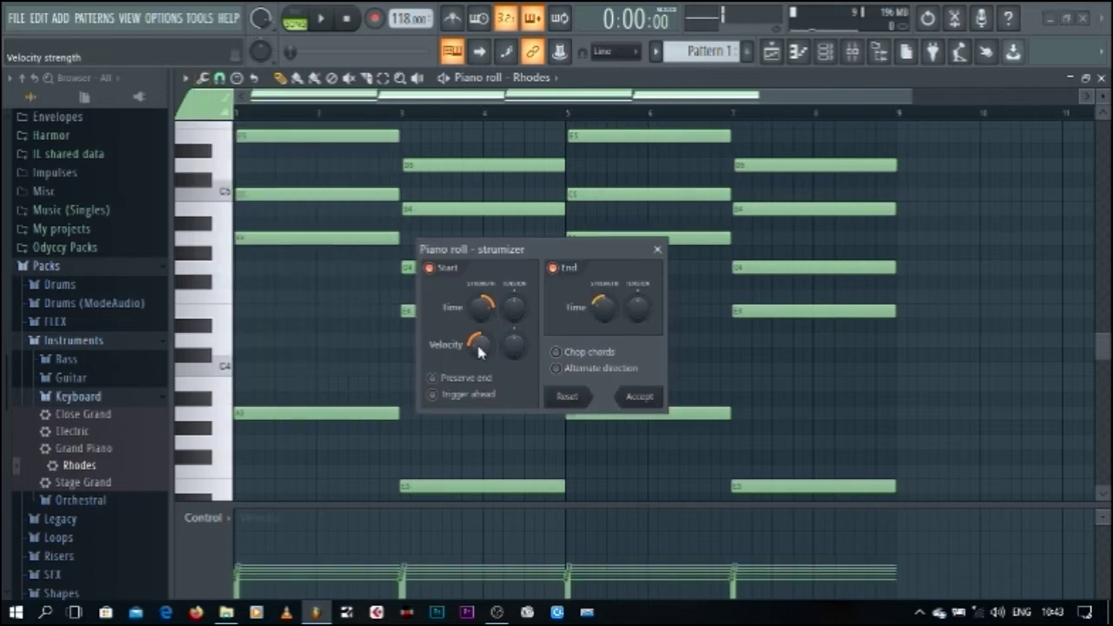
{"action": "left_click", "coordinate": [572, 396]}
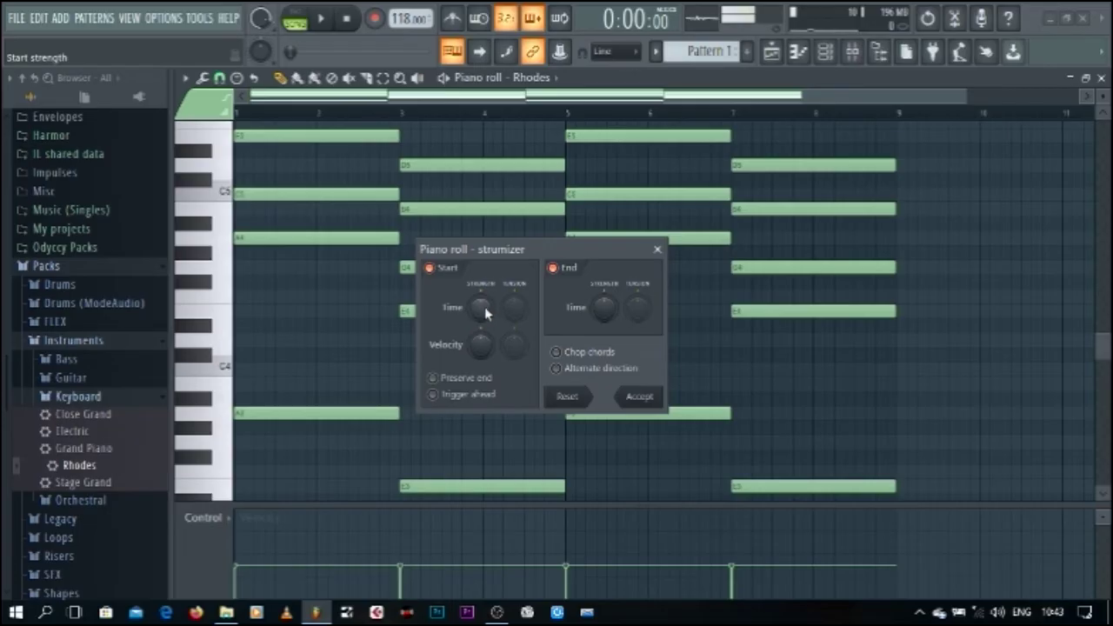
{"action": "mouse_move", "coordinate": [480, 307]}
{"action": "left_mouse_down"}
{"action": "mouse_move", "coordinate": [480, 276]}
{"action": "mouse_move", "coordinate": [480, 292]}
{"action": "left_mouse_up"}
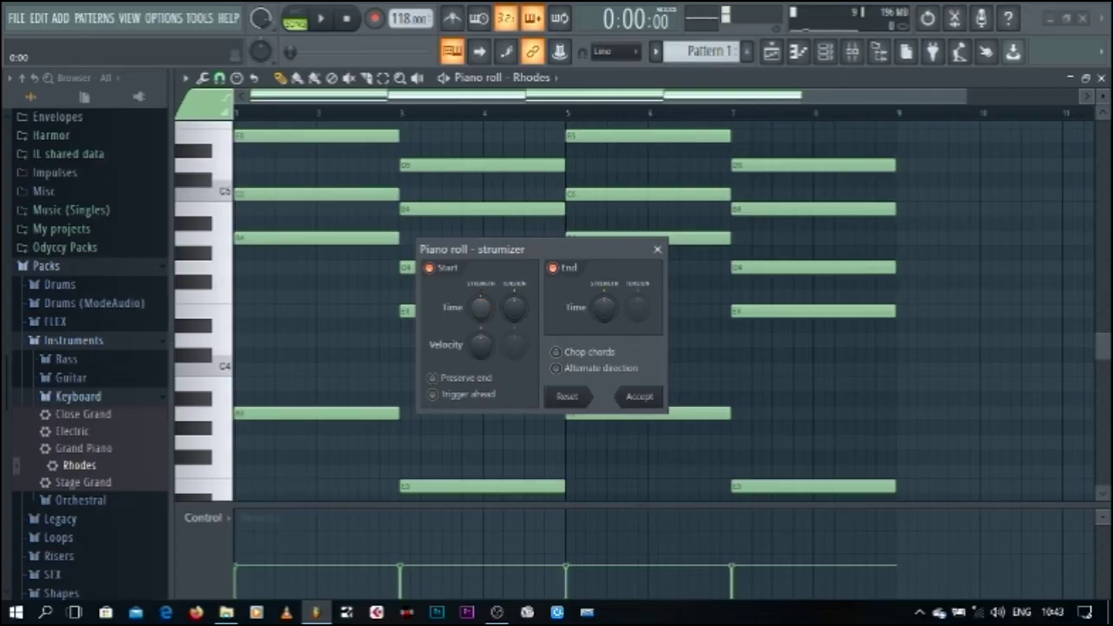
{"action": "mouse_move", "coordinate": [481, 307]}
{"action": "left_mouse_down"}
{"action": "mouse_move", "coordinate": [481, 285]}
{"action": "mouse_move", "coordinate": [481, 302]}
{"action": "left_mouse_up"}
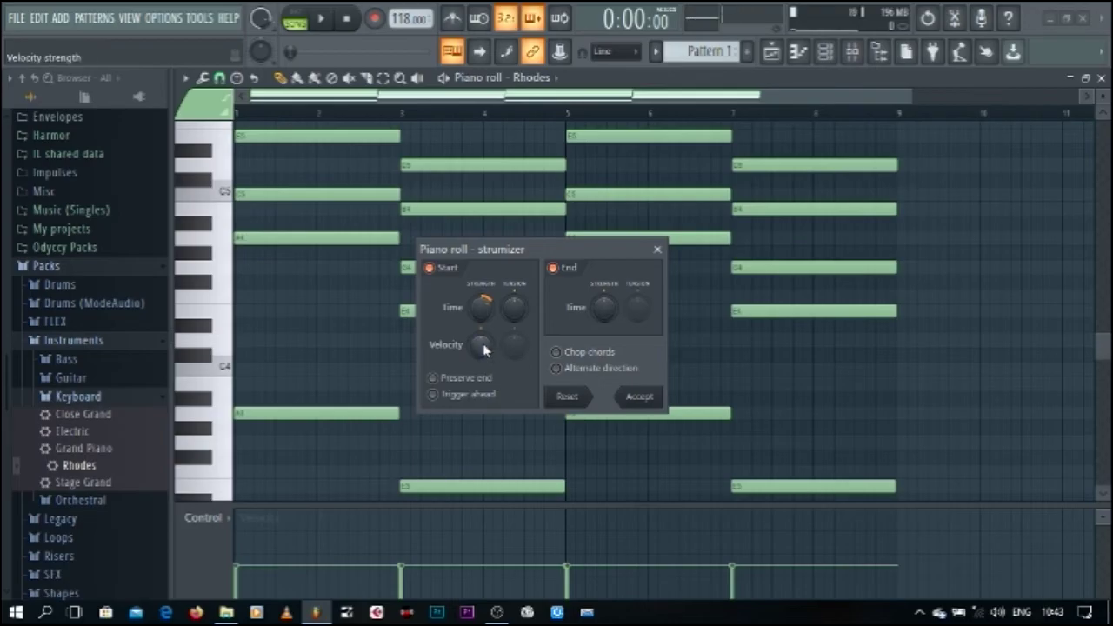
Lower the strum's velocity strength and raise its start time strength a little more while previewing the chords
{"action": "left_click_drag", "start_coordinate": [480, 345], "coordinate": [480, 368]}
{"action": "left_click_drag", "start_coordinate": [483, 314], "coordinate": [484, 311]}
{"action": "key", "text": "space"}
{"action": "key", "text": "space"}
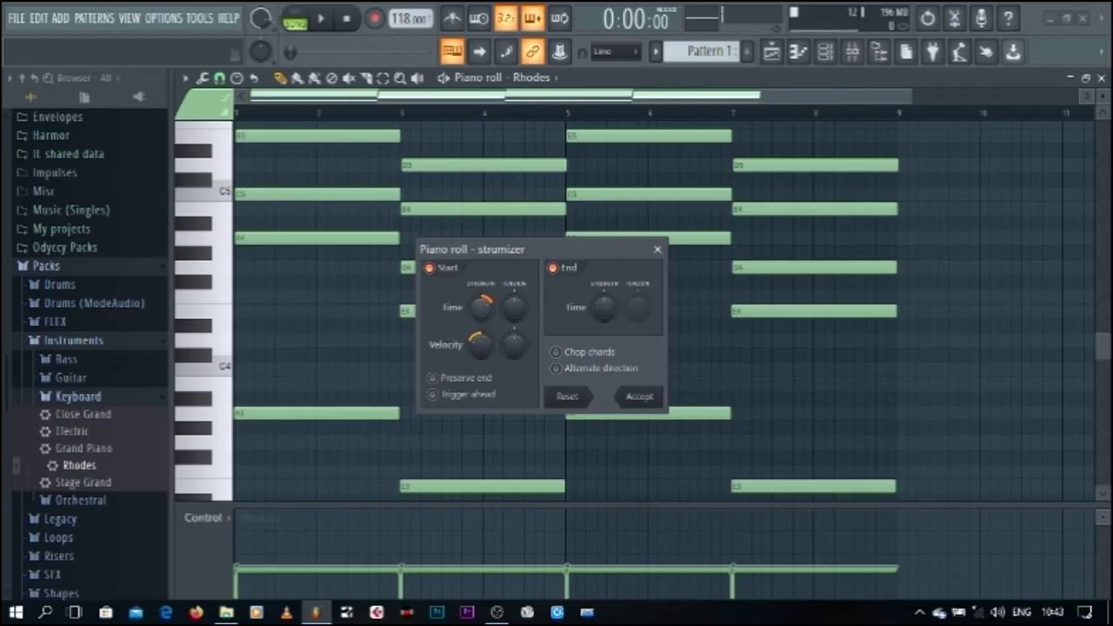
{"action": "left_click_drag", "start_coordinate": [483, 321], "coordinate": [487, 302]}
{"action": "key", "text": "space"}
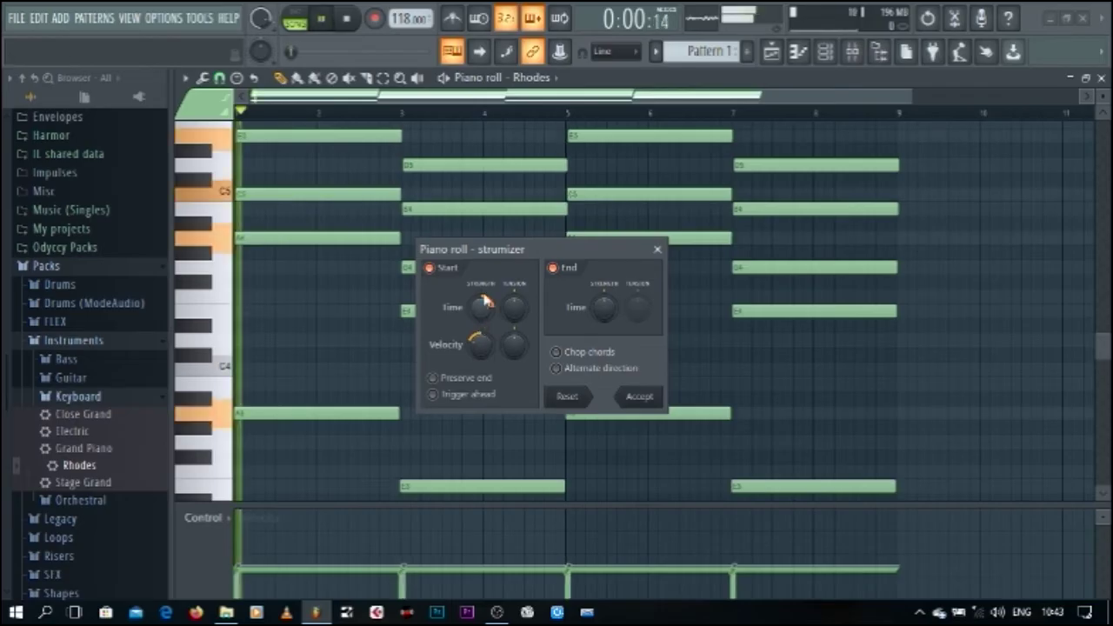
{"action": "key", "text": "space"}
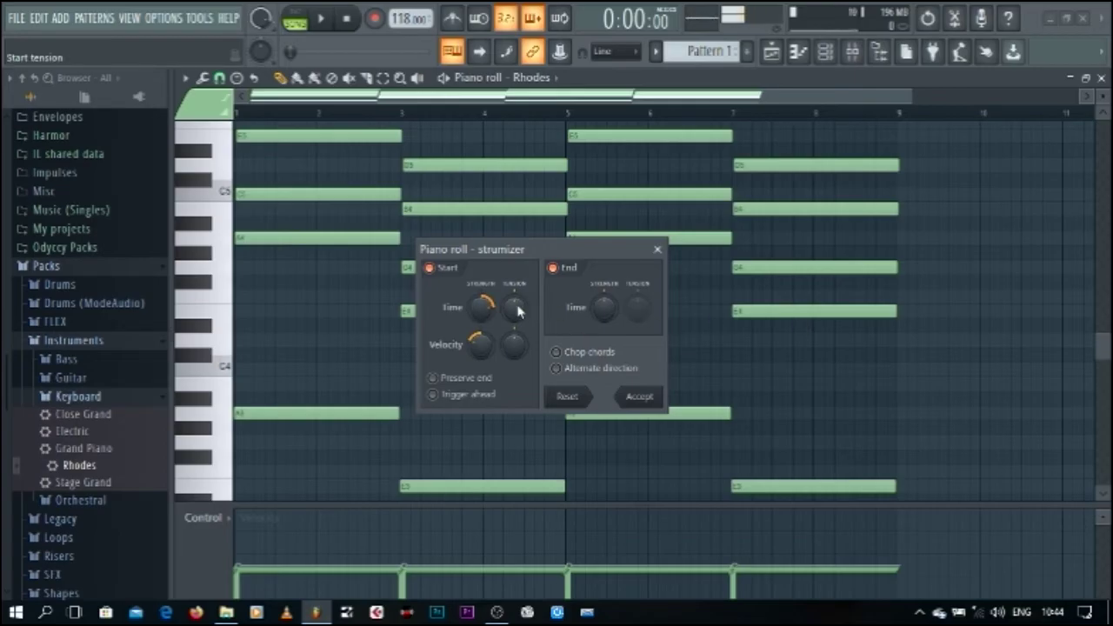
Lower the strum's end time strength and accept the settings
{"action": "mouse_move", "coordinate": [604, 308]}
{"action": "left_mouse_down"}
{"action": "mouse_move", "coordinate": [604, 292]}
{"action": "mouse_move", "coordinate": [608, 312]}
{"action": "left_mouse_up"}
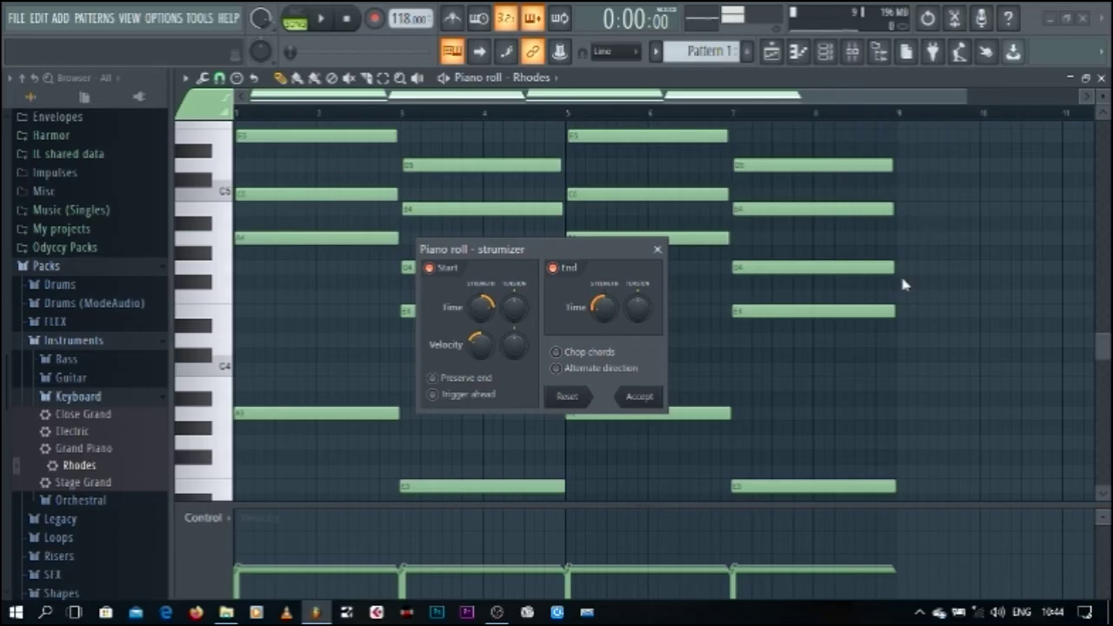
{"action": "left_click", "coordinate": [647, 396]}
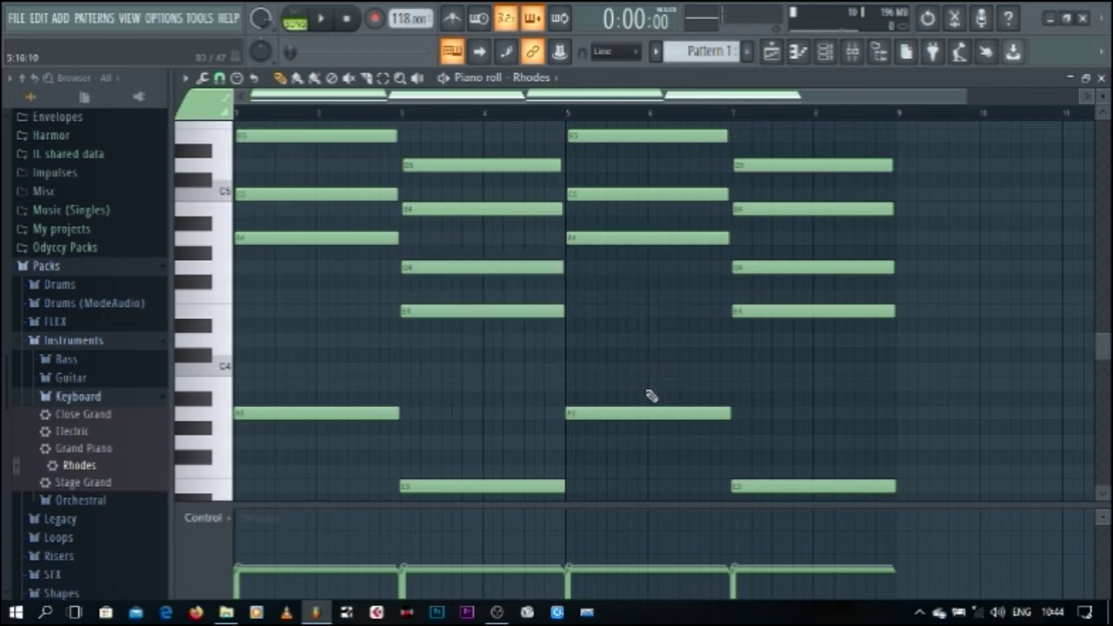
Close the playlist and return to the strummed chords in the Rhodes piano roll
{"action": "left_click", "coordinate": [1101, 77]}
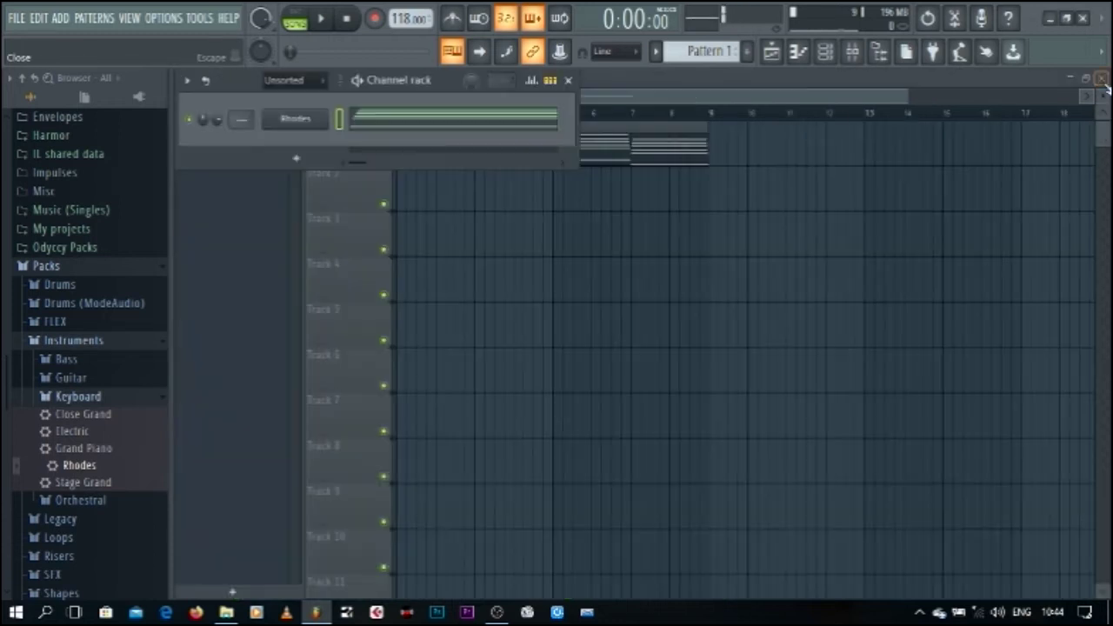
{"action": "left_click", "coordinate": [698, 87]}
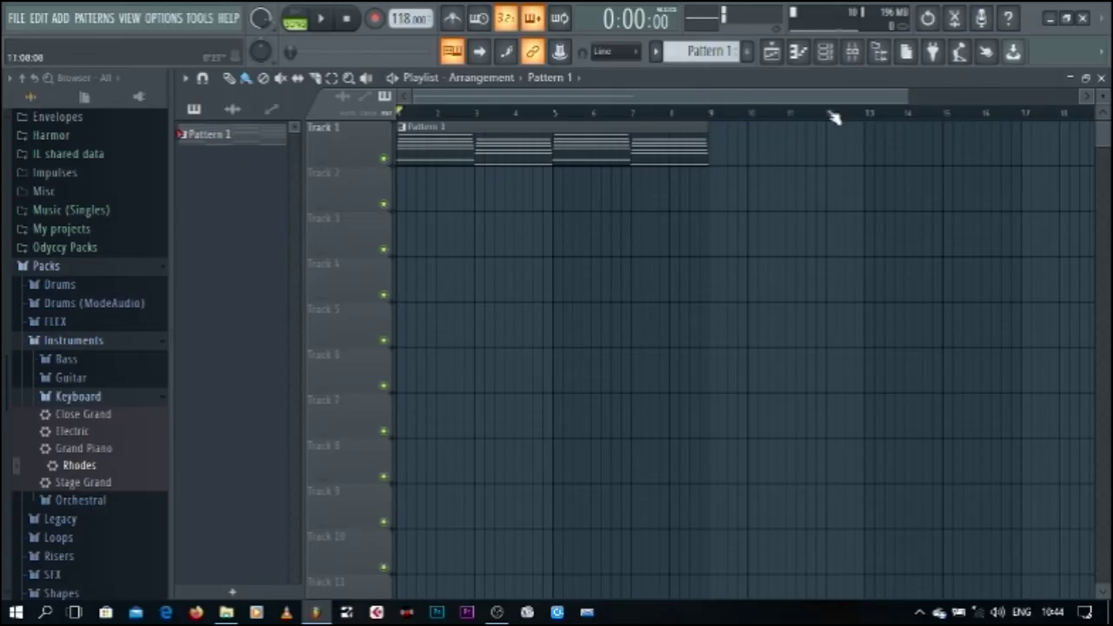
{"action": "left_click", "coordinate": [1101, 78]}
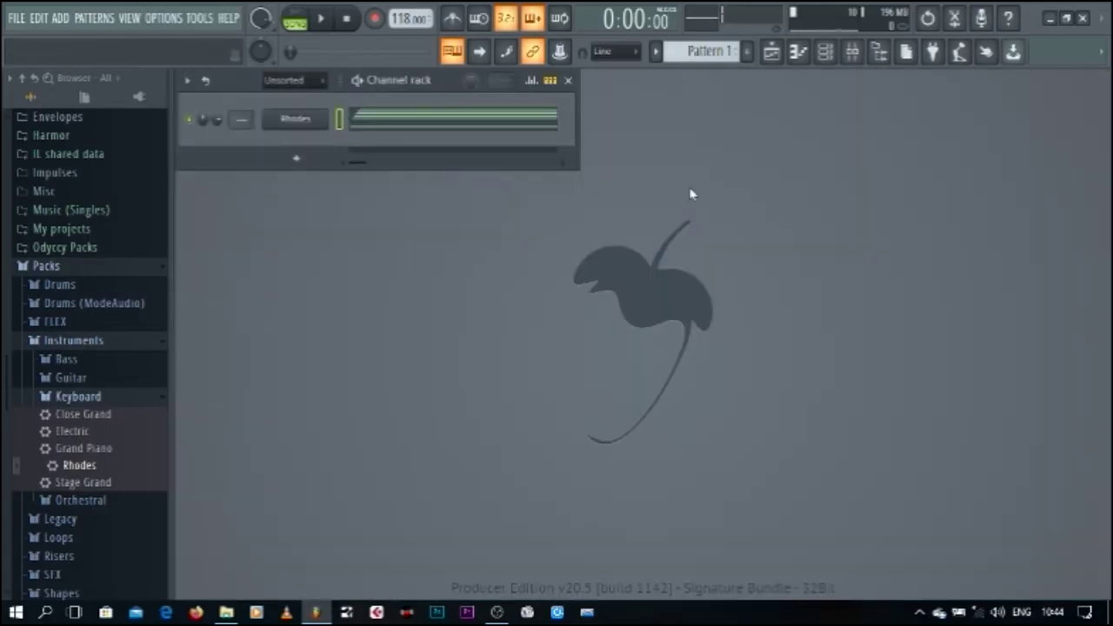
{"action": "left_click", "coordinate": [490, 127]}
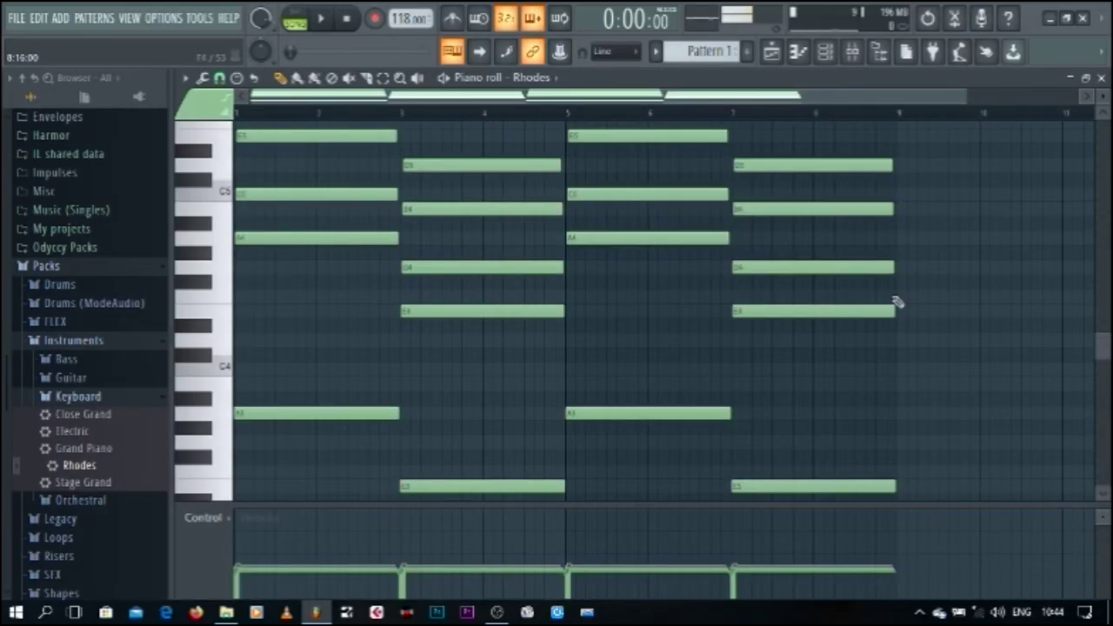
{"action": "scroll", "coordinate": [1029, 354], "scroll_direction": "up", "scroll_amount": 4}
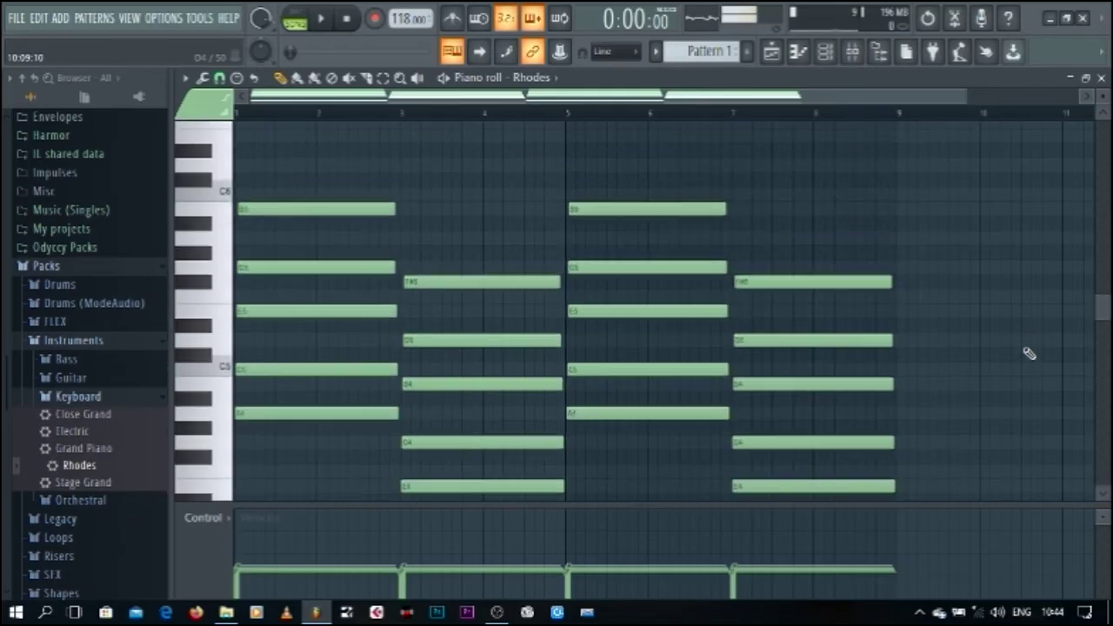
{"action": "scroll", "coordinate": [1029, 353], "scroll_direction": "down", "scroll_amount": 3}
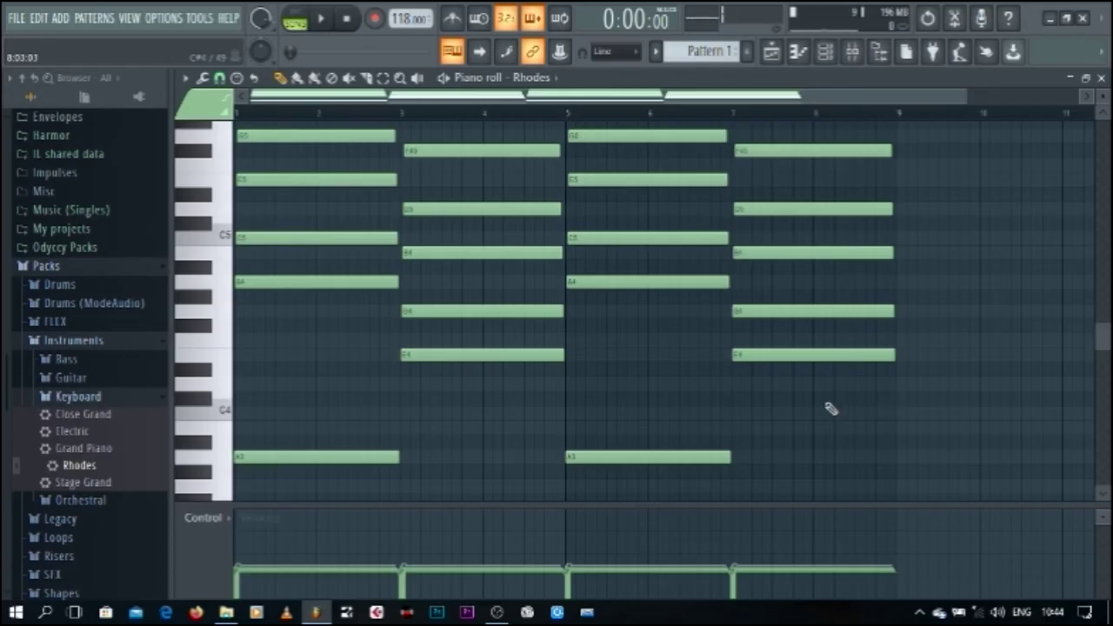
{"action": "left_click_drag", "start_coordinate": [826, 405], "coordinate": [828, 265], "text": "ctrl"}
{"action": "right_click", "coordinate": [959, 293]}
{"action": "left_click", "coordinate": [235, 77]}
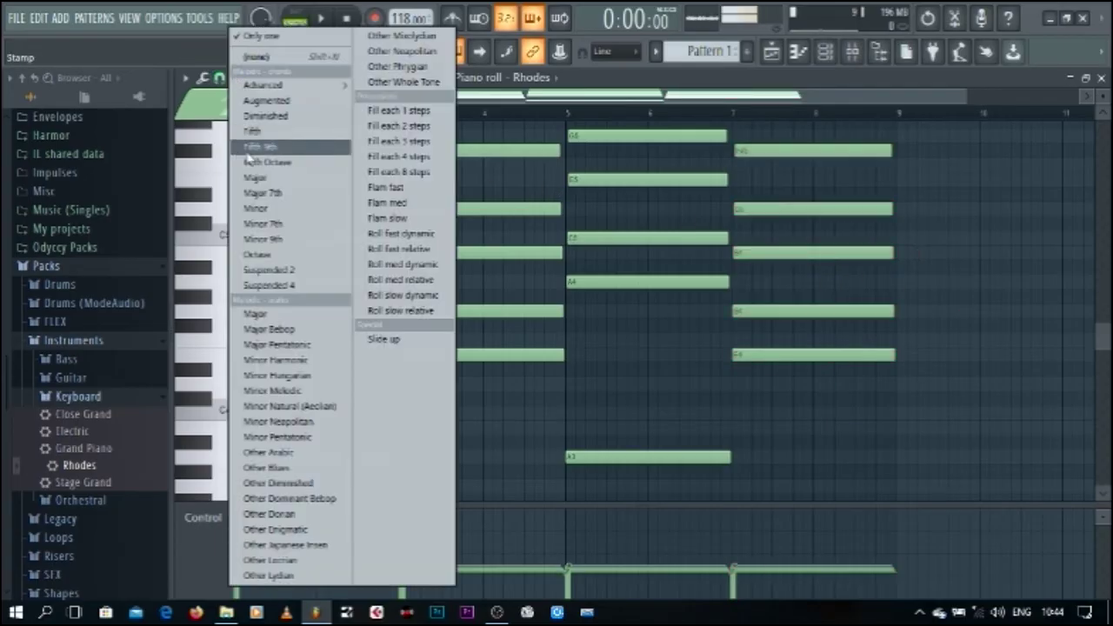
{"action": "left_click", "coordinate": [192, 109]}
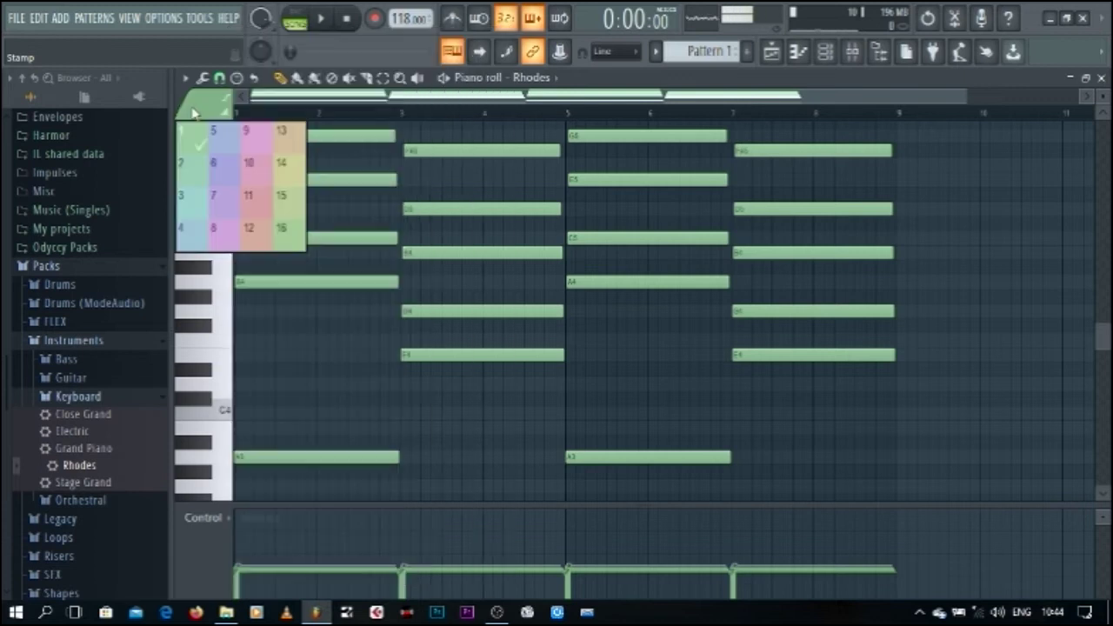
{"action": "left_click", "coordinate": [241, 78]}
{"action": "mouse_move", "coordinate": [261, 85]}
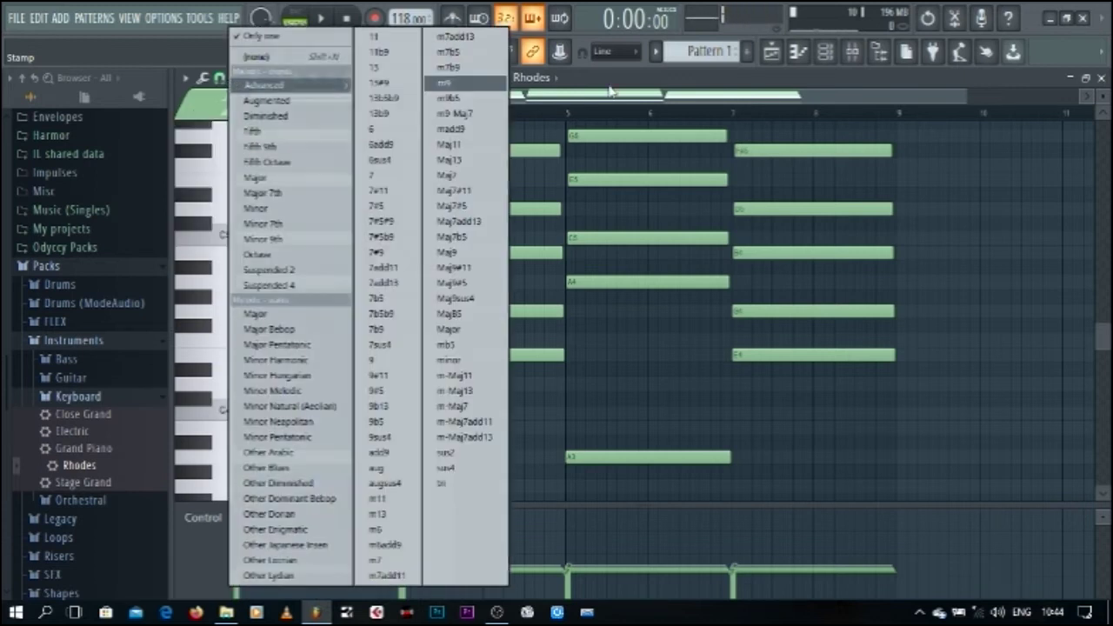
{"action": "left_click", "coordinate": [626, 90]}
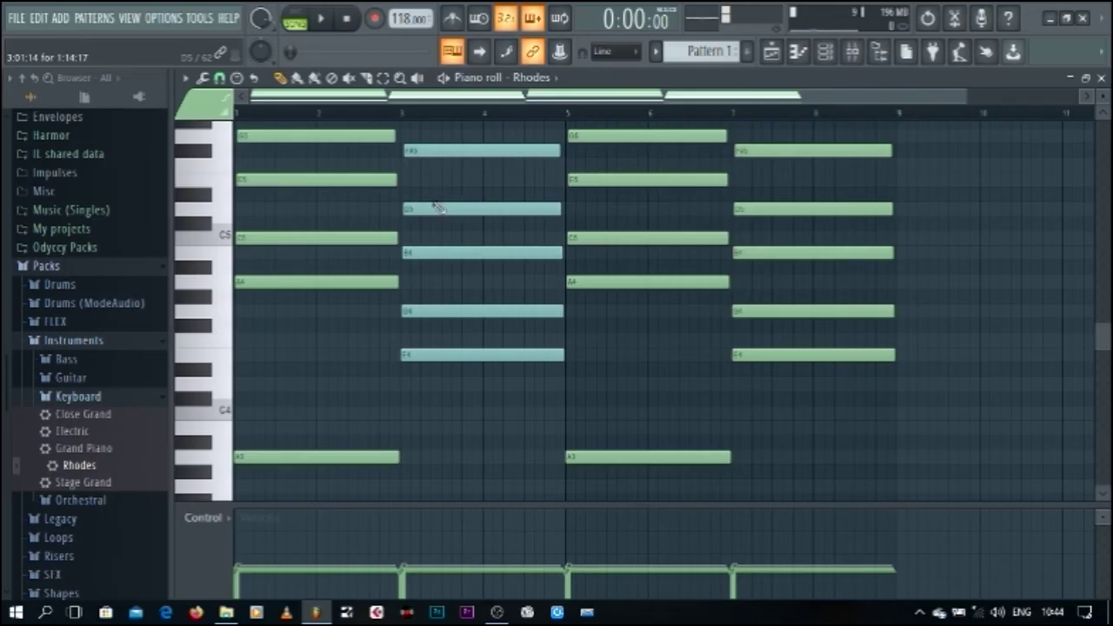
Ungroup the chord notes in the piano roll
{"action": "left_click", "coordinate": [184, 79]}
{"action": "mouse_move", "coordinate": [233, 224]}
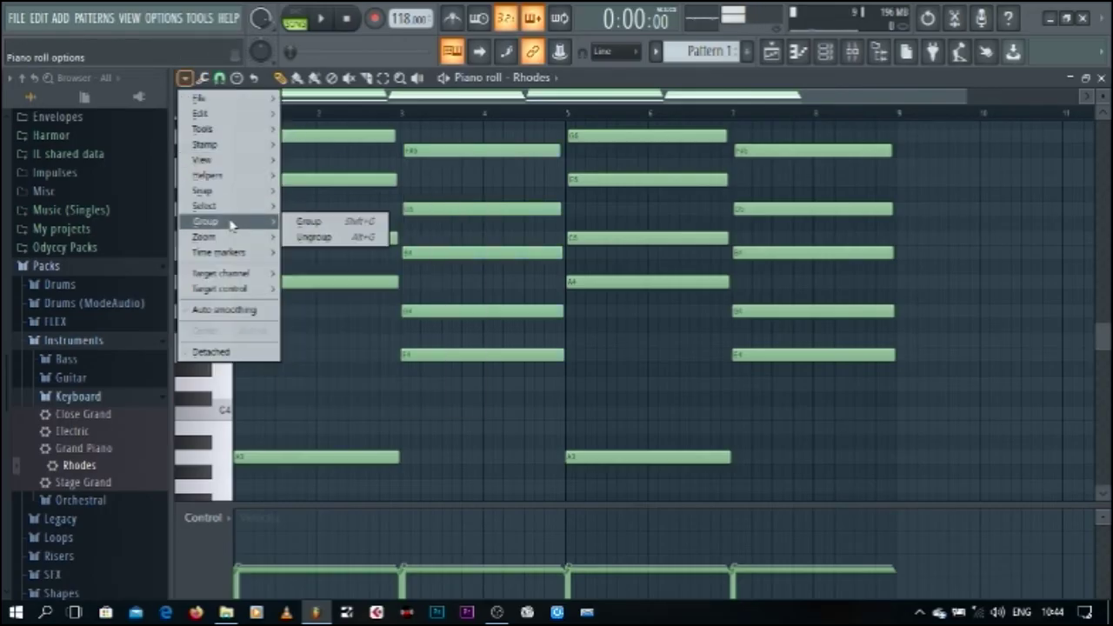
{"action": "left_click", "coordinate": [329, 238]}
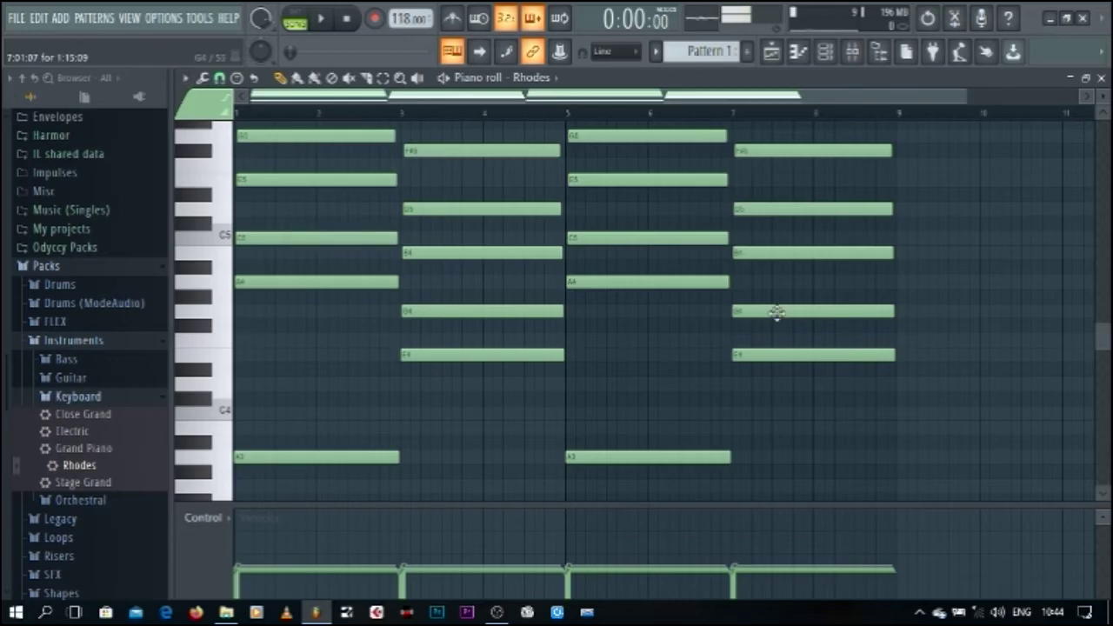
Raise the third chord's A4 and C5 notes and the fourth chord's E4, G4 and B4 notes by one octave
{"action": "left_click_drag", "start_coordinate": [824, 405], "coordinate": [801, 309]}
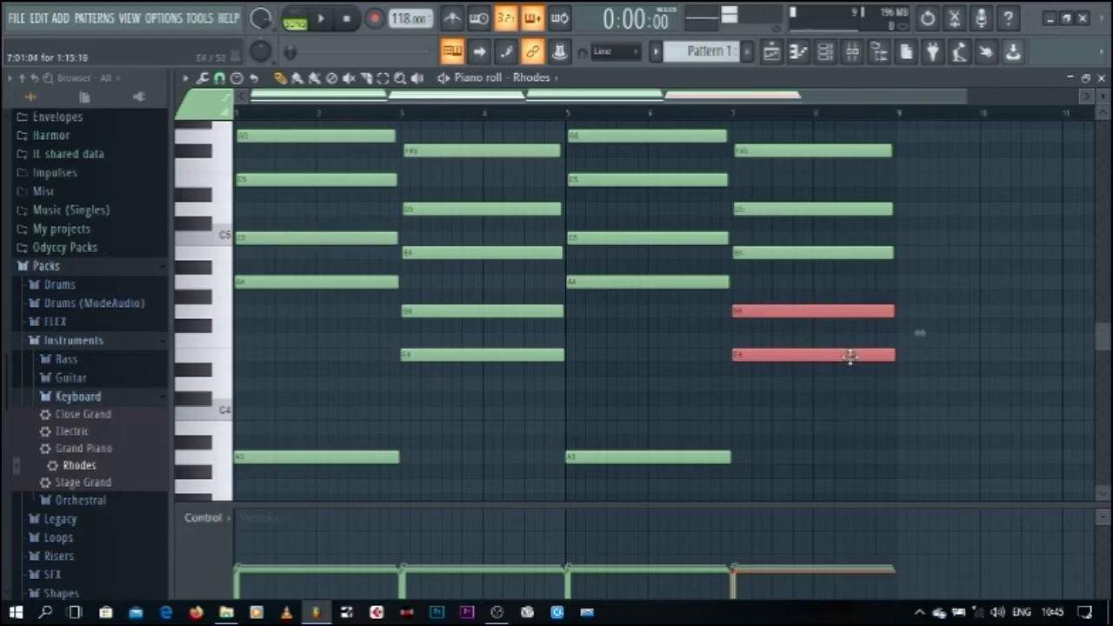
{"action": "left_click_drag", "start_coordinate": [863, 336], "coordinate": [840, 244]}
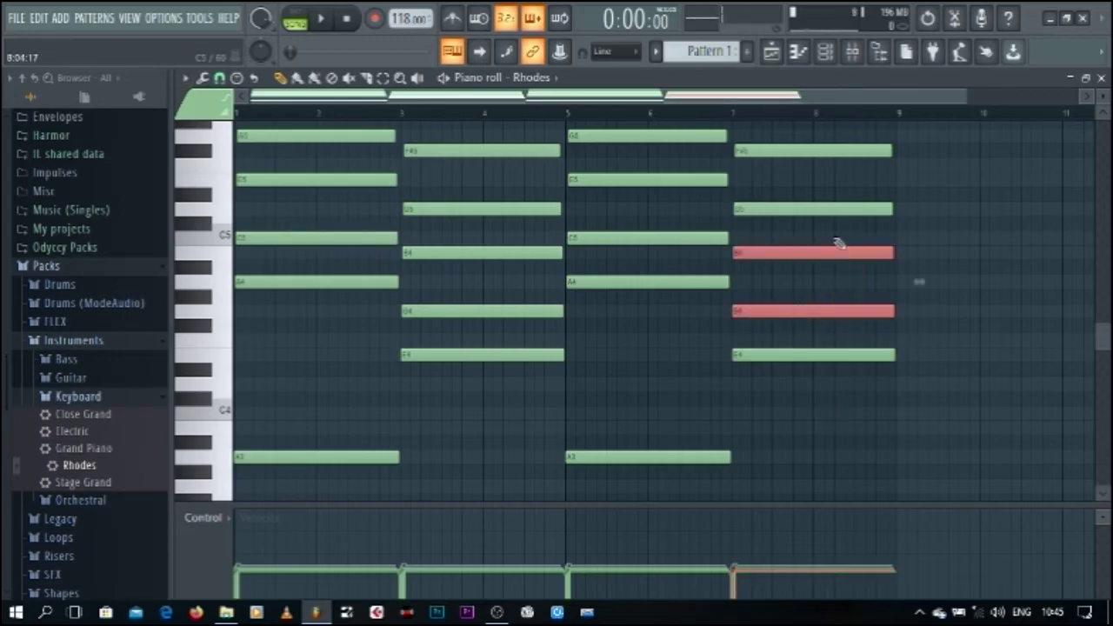
{"action": "left_click", "coordinate": [962, 272]}
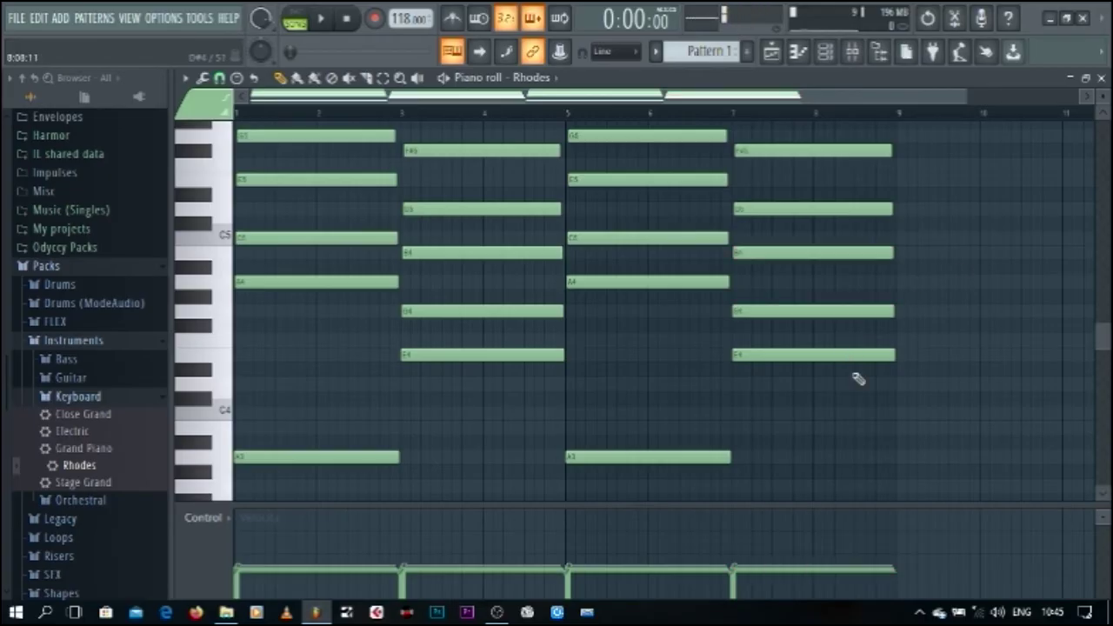
{"action": "left_click_drag", "start_coordinate": [840, 387], "coordinate": [683, 246]}
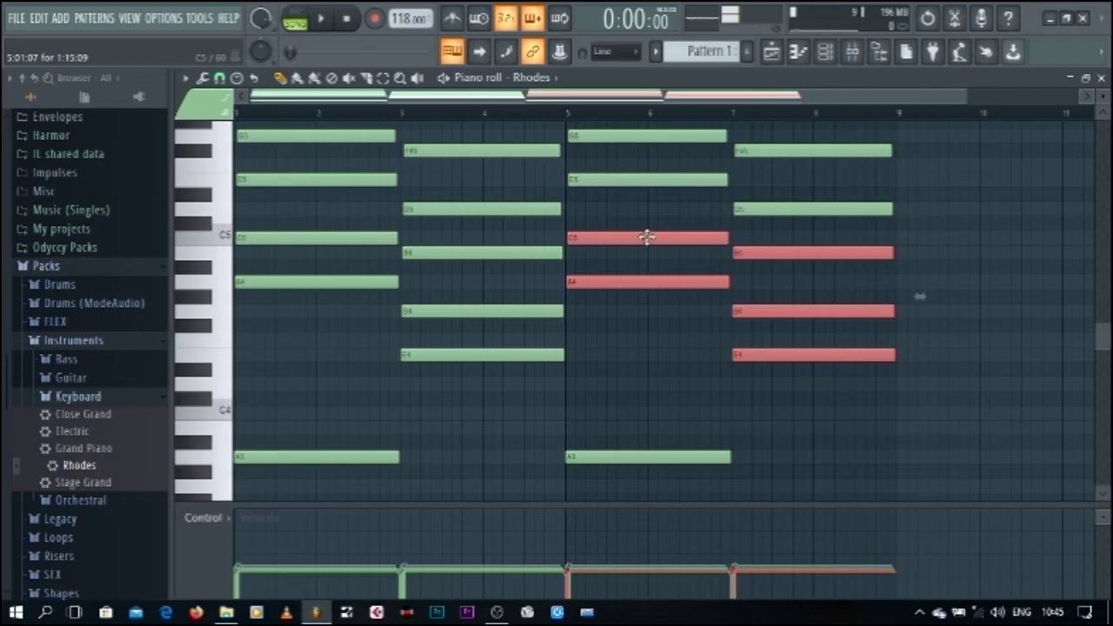
{"action": "key", "text": "ctrl+Up"}
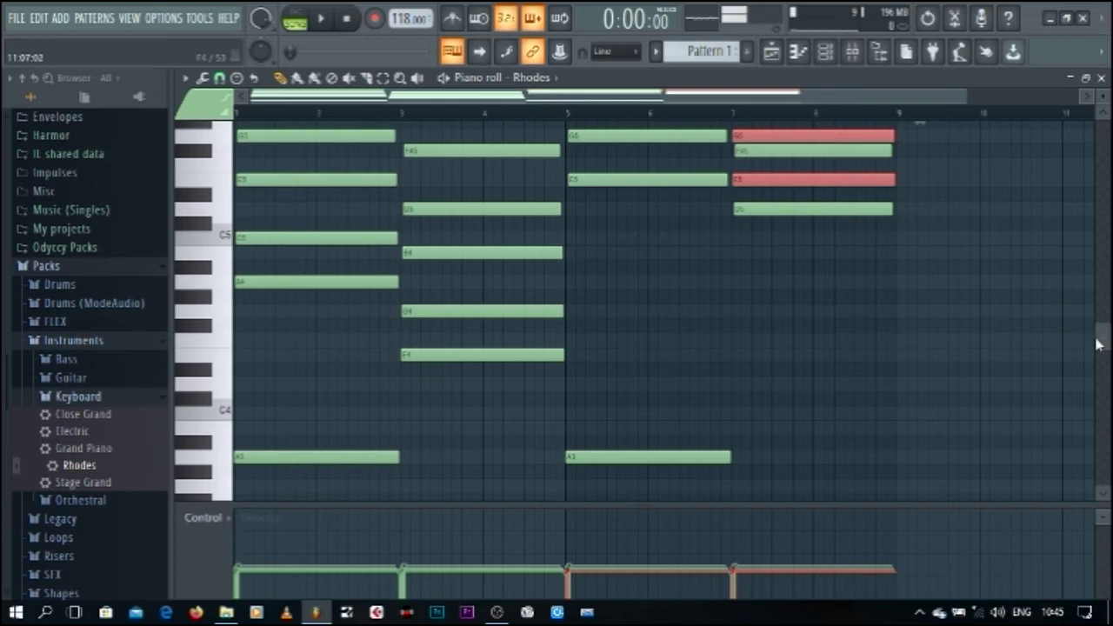
{"action": "left_click_drag", "start_coordinate": [1101, 340], "coordinate": [1101, 309]}
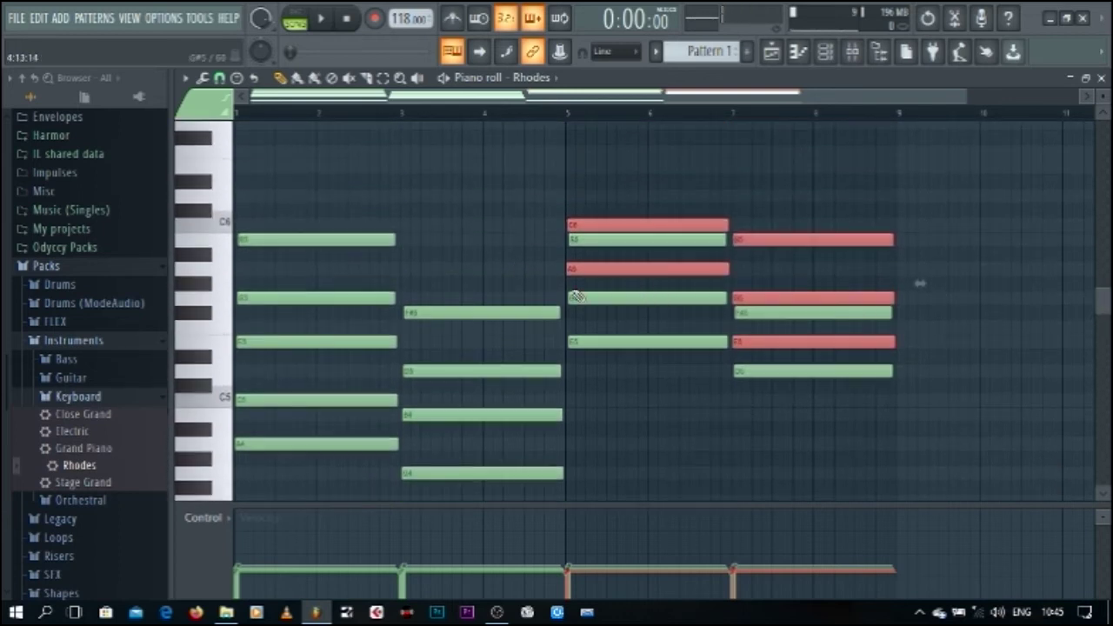
Raise the third chord's E5 note and the fourth chord's D5 note by one octave
{"action": "left_click", "coordinate": [687, 352]}
{"action": "left_click_drag", "start_coordinate": [687, 350], "coordinate": [658, 298]}
{"action": "left_click_drag", "start_coordinate": [664, 377], "coordinate": [649, 326]}
{"action": "key", "text": "ctrl+Up"}
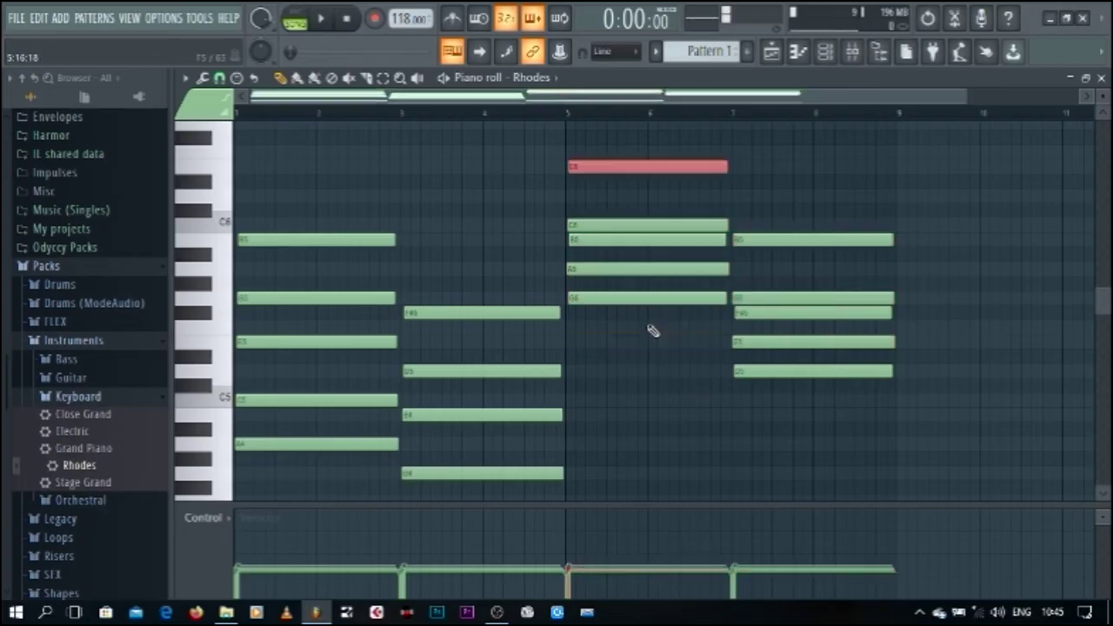
{"action": "left_click", "coordinate": [822, 410]}
{"action": "left_click_drag", "start_coordinate": [823, 410], "coordinate": [804, 350]}
{"action": "key", "text": "ctrl+Up"}
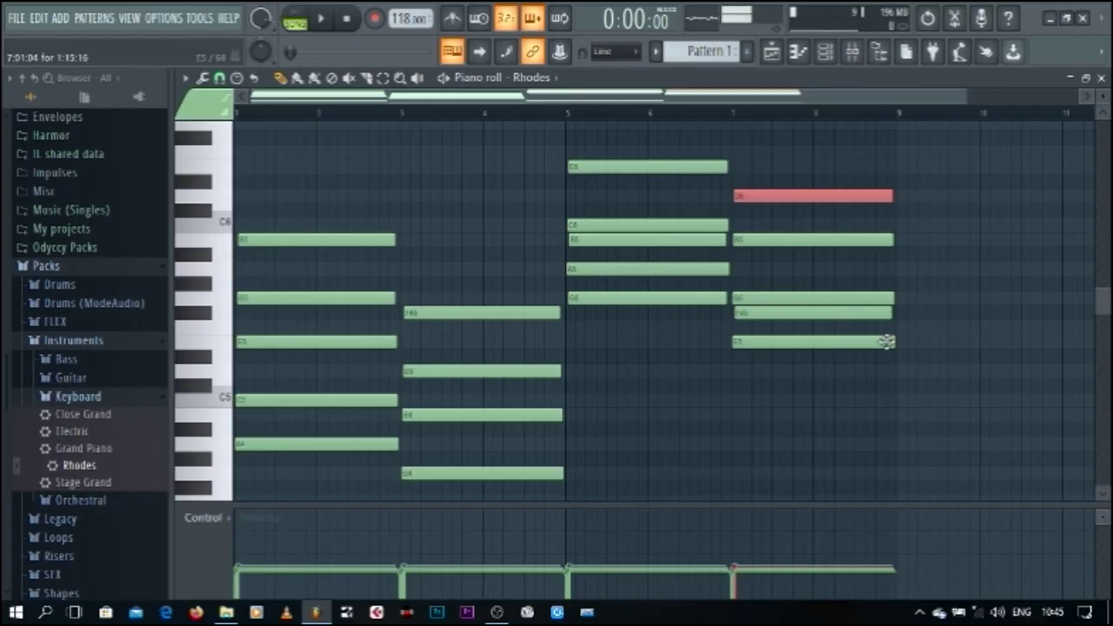
{"action": "right_click", "coordinate": [970, 381]}
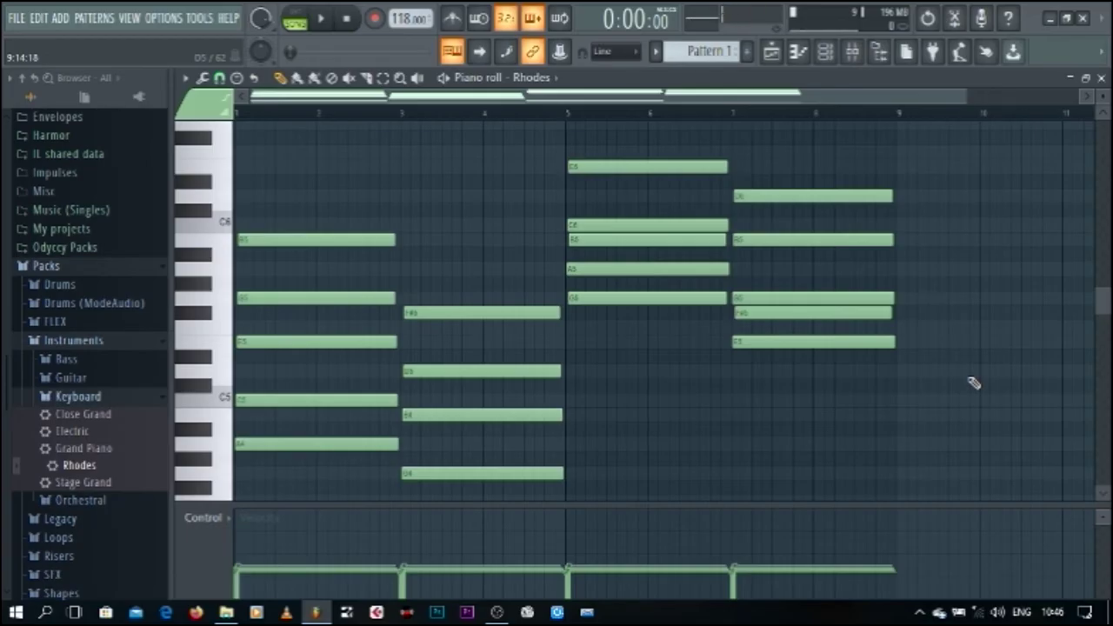
Play back the revoiced chord progression and check its bass notes in the piano roll
{"action": "key", "text": "space"}
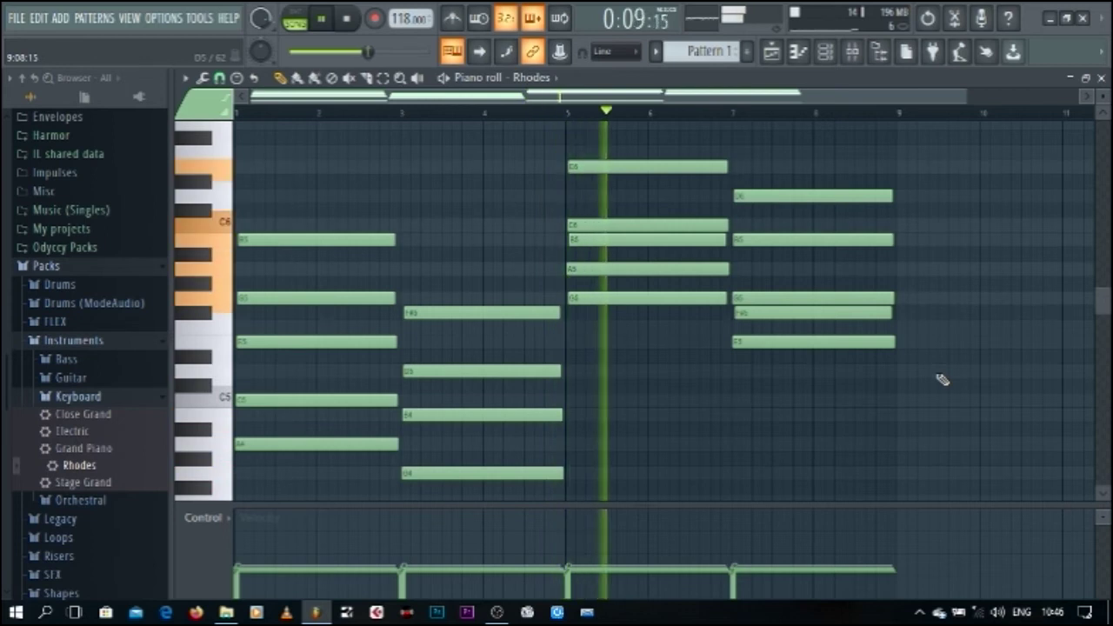
{"action": "scroll", "coordinate": [942, 379], "scroll_direction": "down", "scroll_amount": 8}
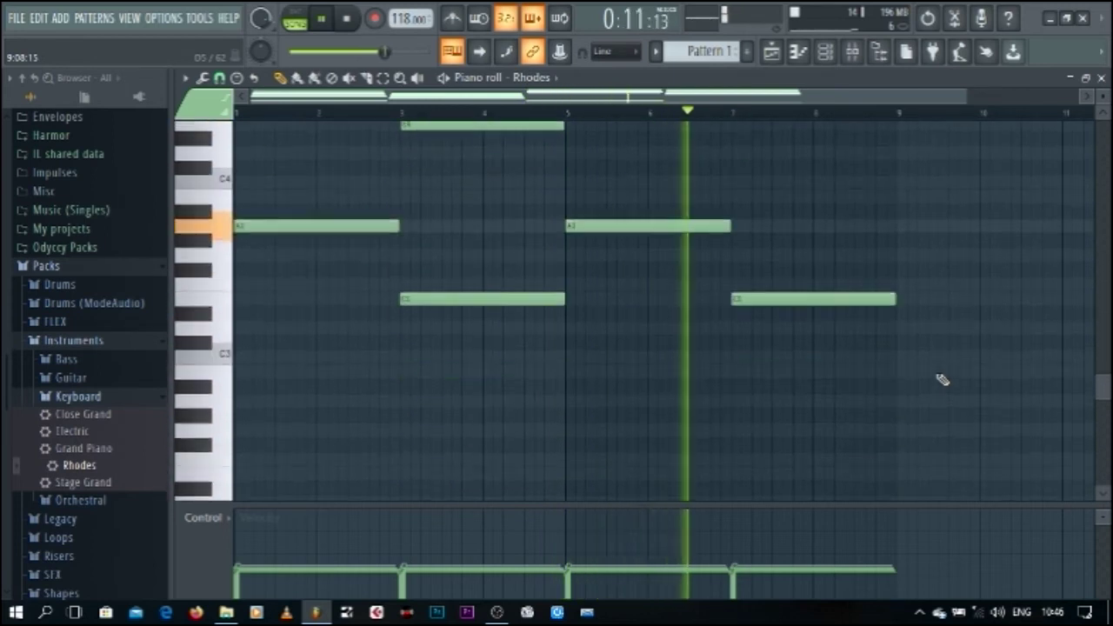
{"action": "scroll", "coordinate": [941, 379], "scroll_direction": "up", "scroll_amount": 4}
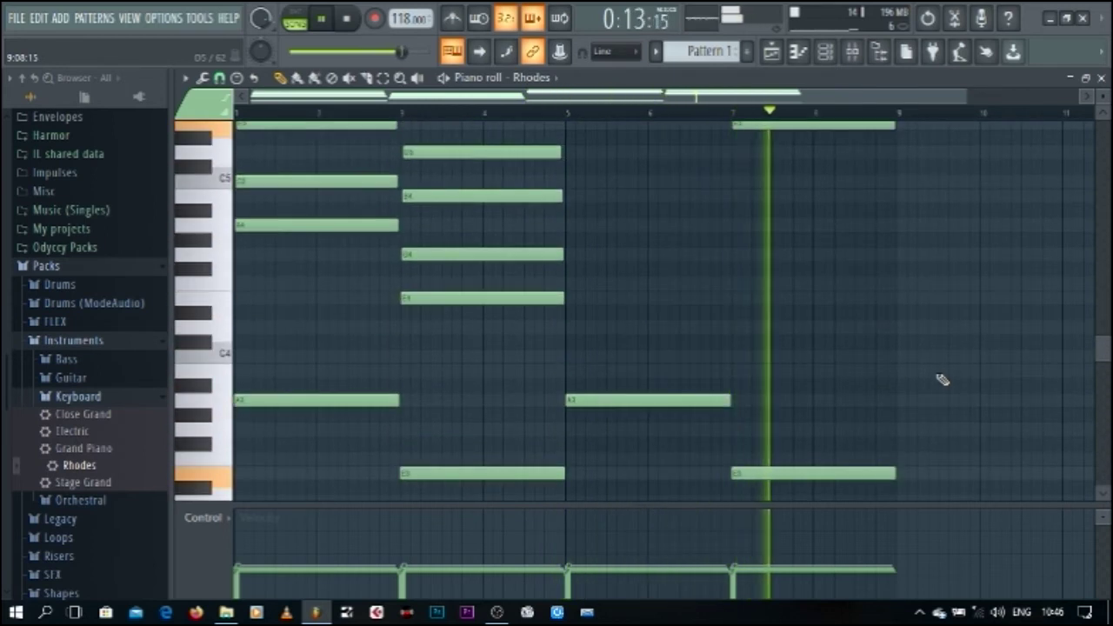
{"action": "left_click", "coordinate": [351, 20]}
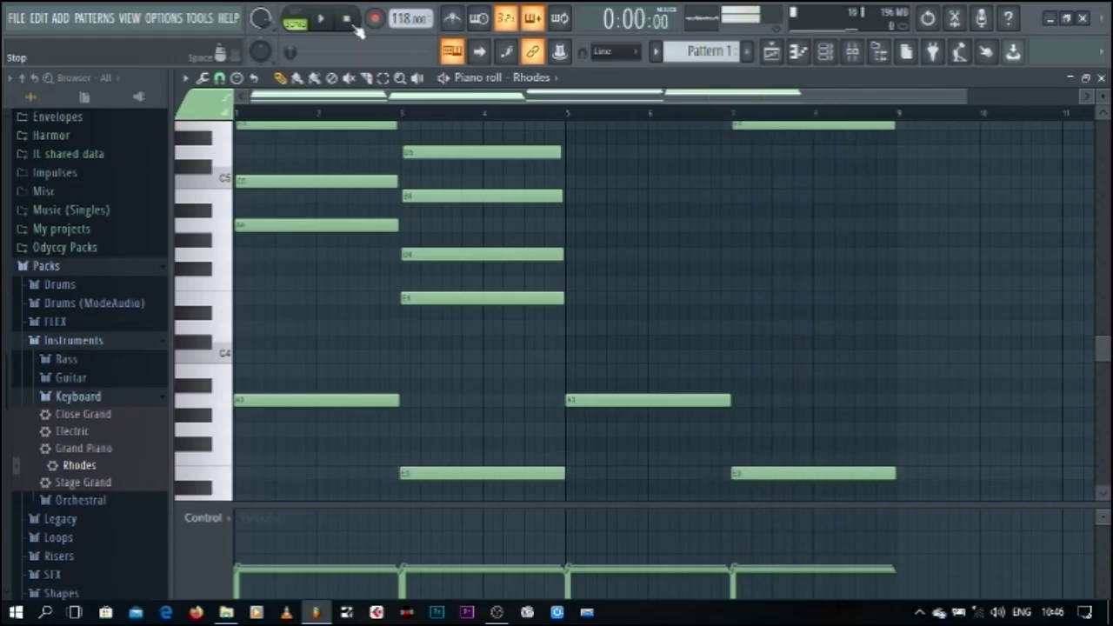
Move the Pattern 1 clip to Track 8 in the playlist and repeat it from bar 9
{"action": "left_click", "coordinate": [1101, 77]}
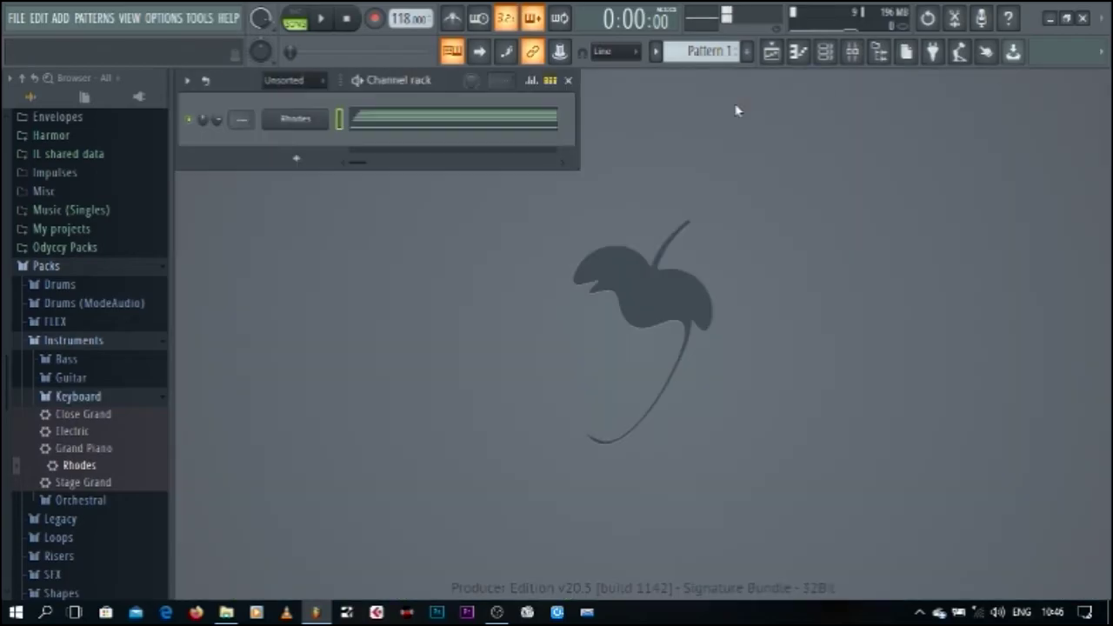
{"action": "left_click", "coordinate": [772, 51]}
{"action": "left_click_drag", "start_coordinate": [479, 159], "coordinate": [427, 463]}
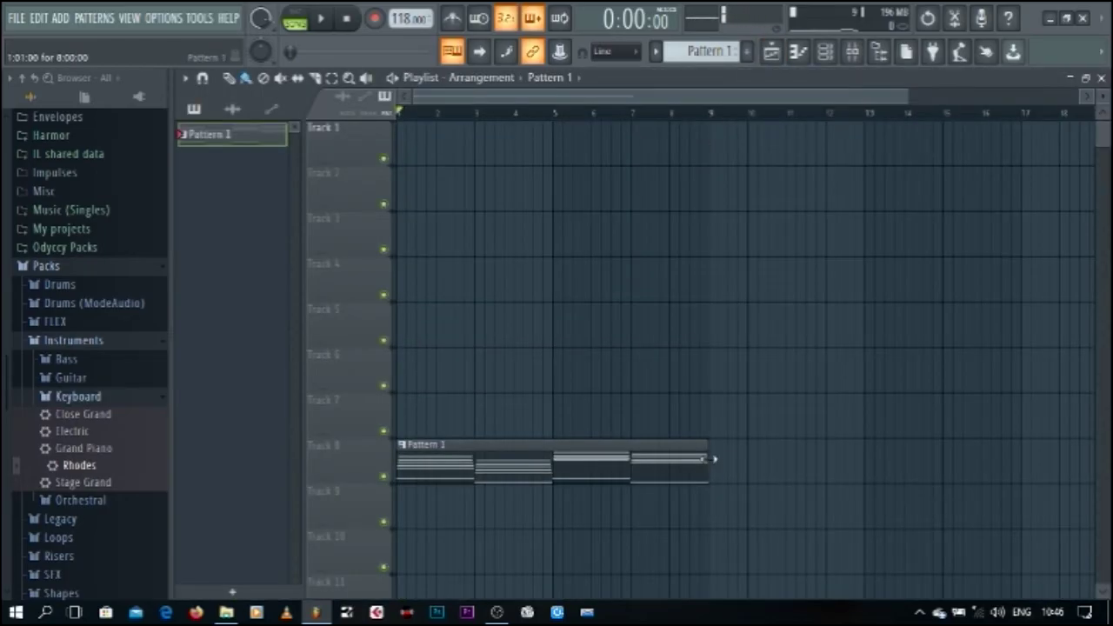
{"action": "left_click", "coordinate": [715, 462]}
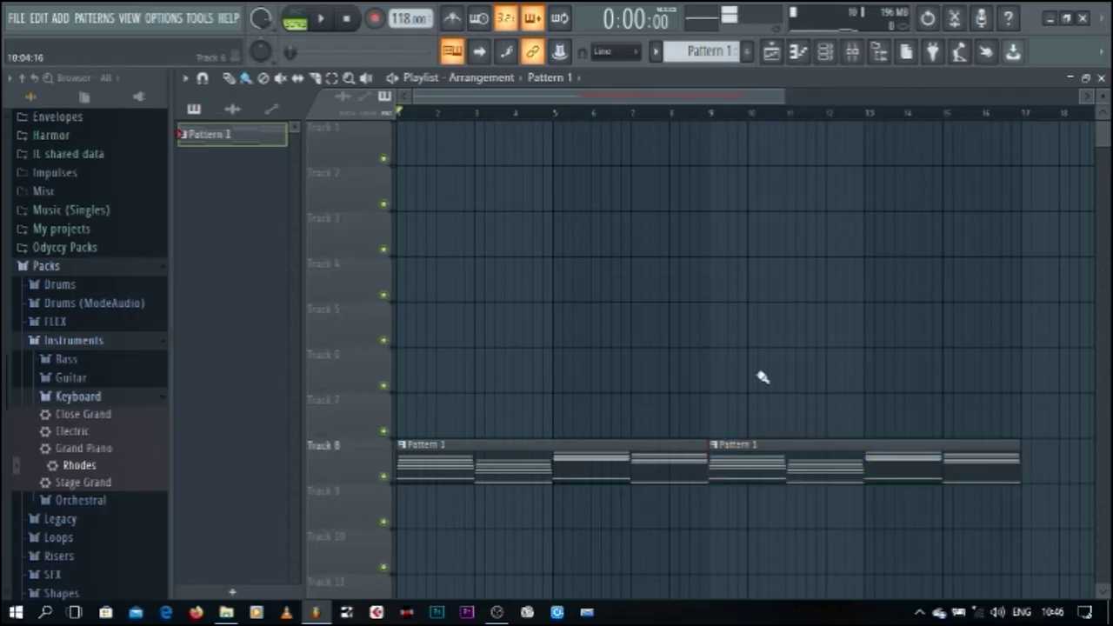
Create Pattern 2 and paint its clips along Track 1 over the same 16 bars as the chords
{"action": "key", "text": "F4"}
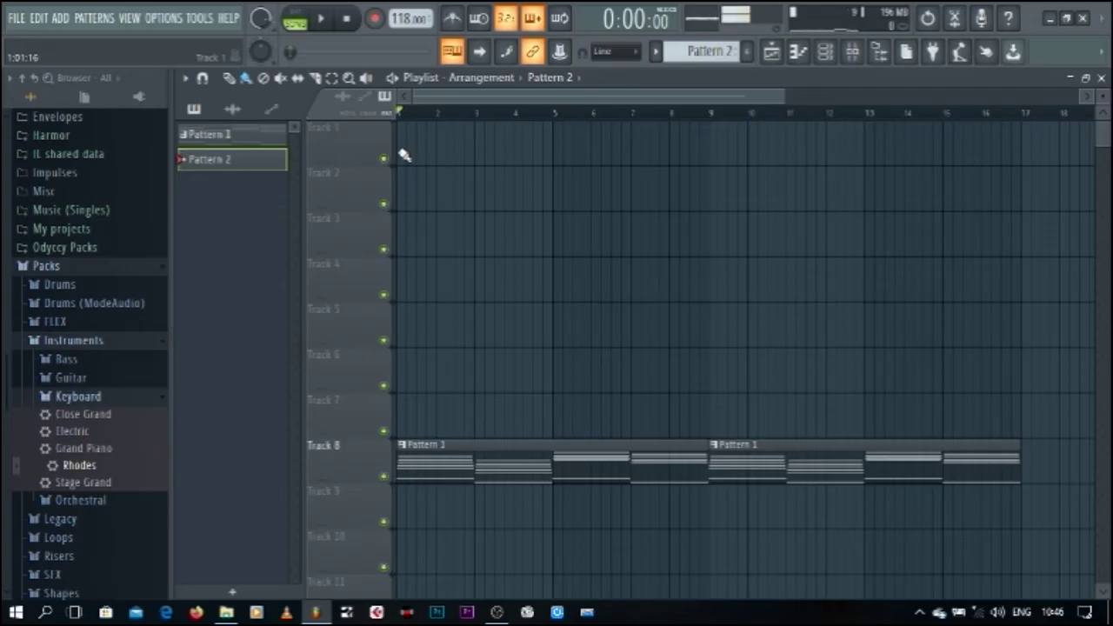
{"action": "mouse_move", "coordinate": [404, 156]}
{"action": "left_mouse_down"}
{"action": "mouse_move", "coordinate": [519, 149]}
{"action": "mouse_move", "coordinate": [964, 167]}
{"action": "left_mouse_up"}
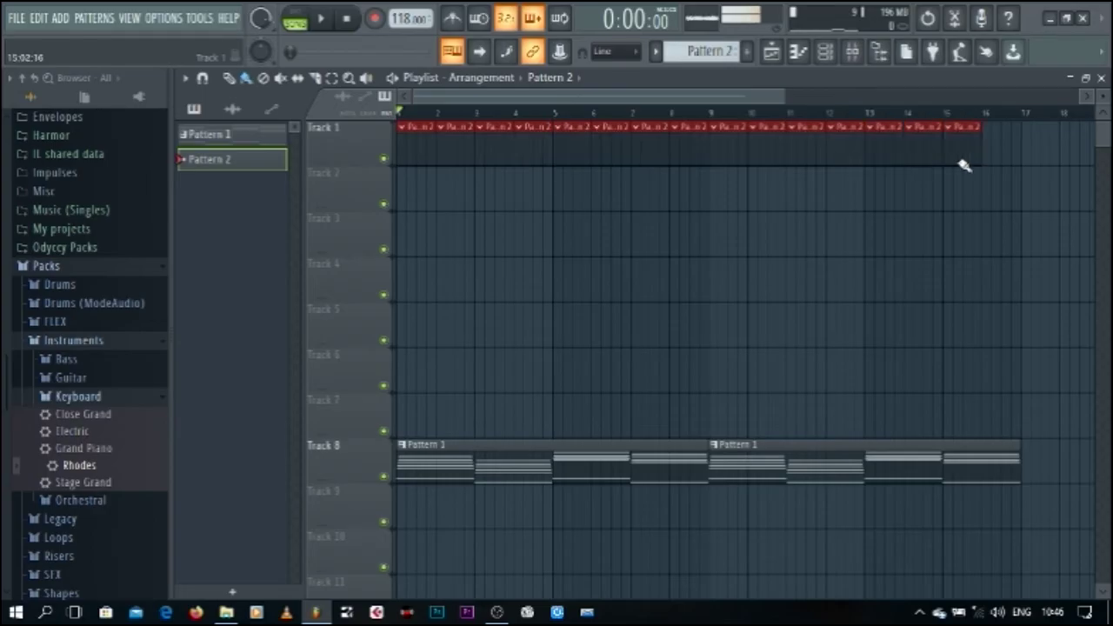
{"action": "left_click", "coordinate": [948, 223]}
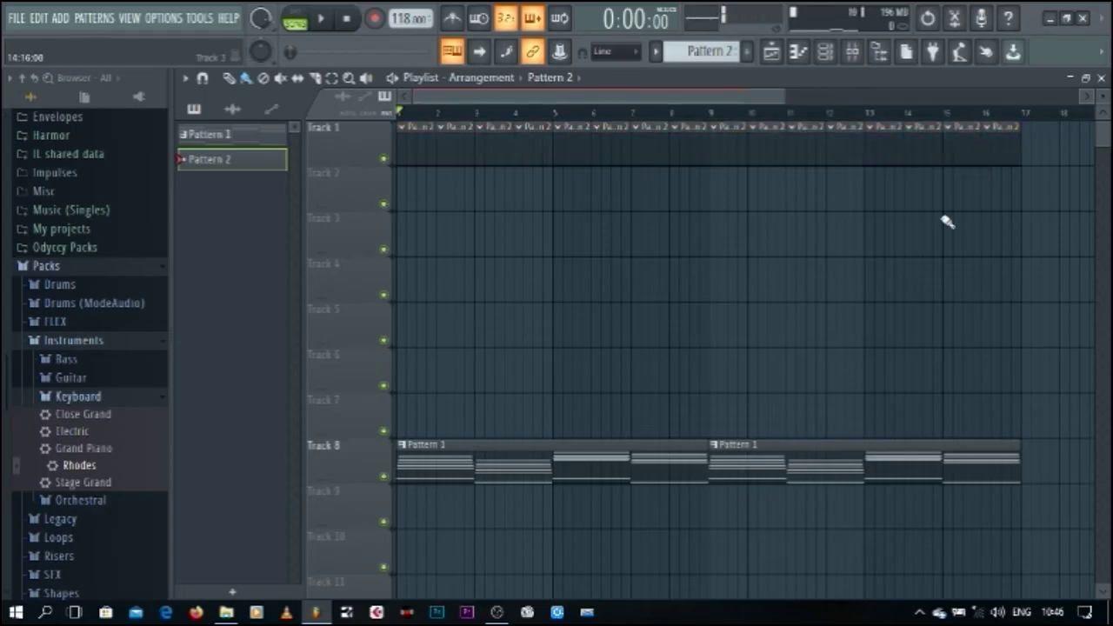
{"action": "left_click", "coordinate": [1101, 78]}
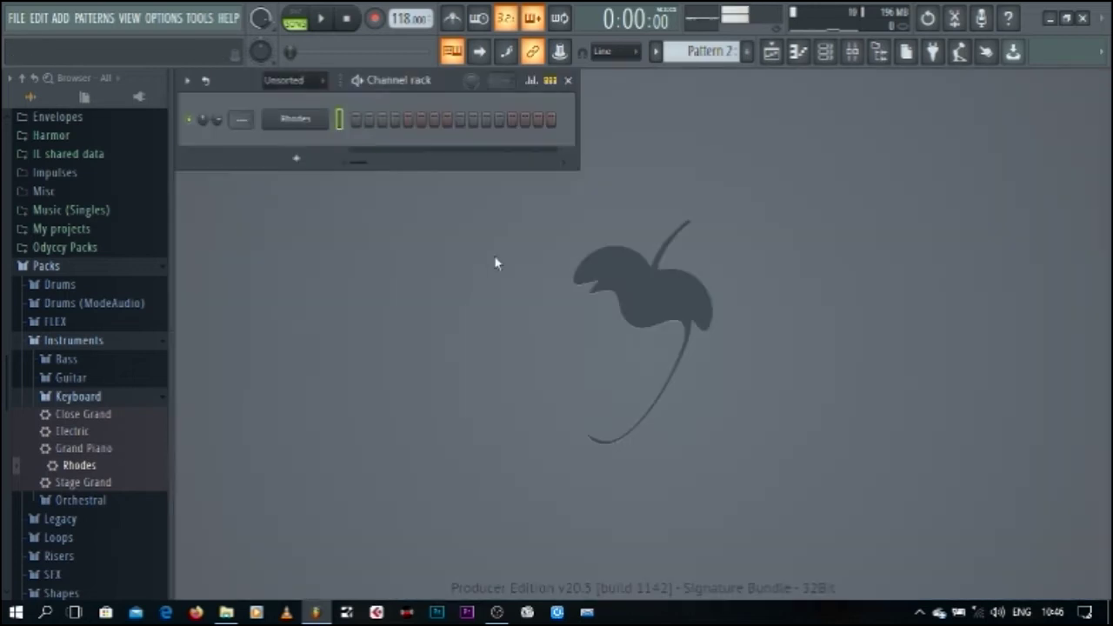
Load the VT_BD sample from the Legacy Vintage drums onto the Rhodes channel and add it again as a separate channel
{"action": "left_click", "coordinate": [74, 341]}
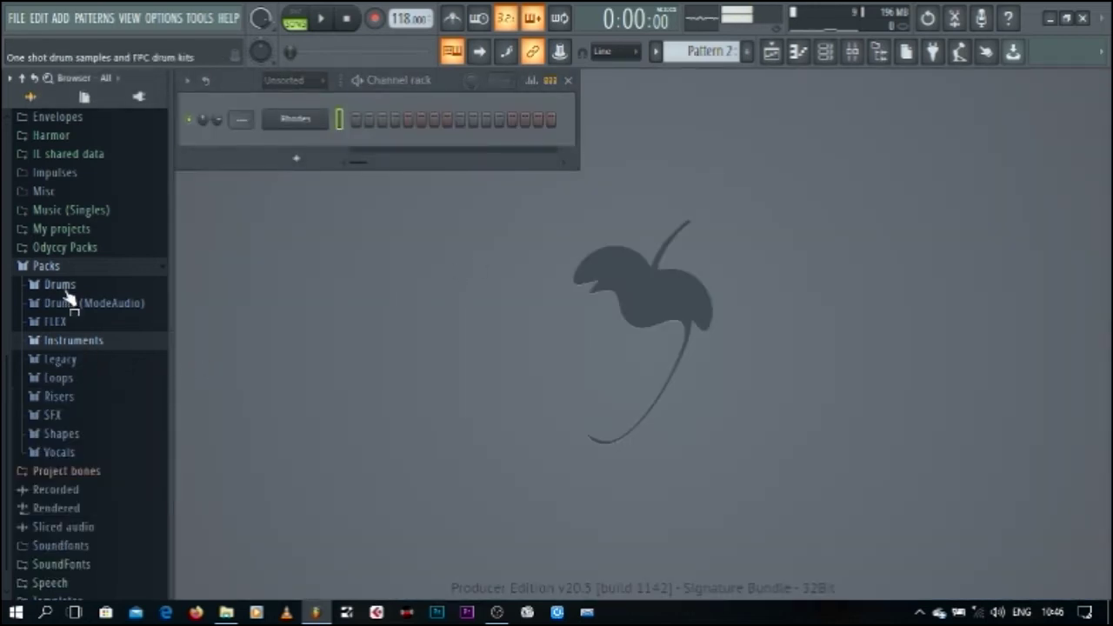
{"action": "left_click", "coordinate": [56, 358]}
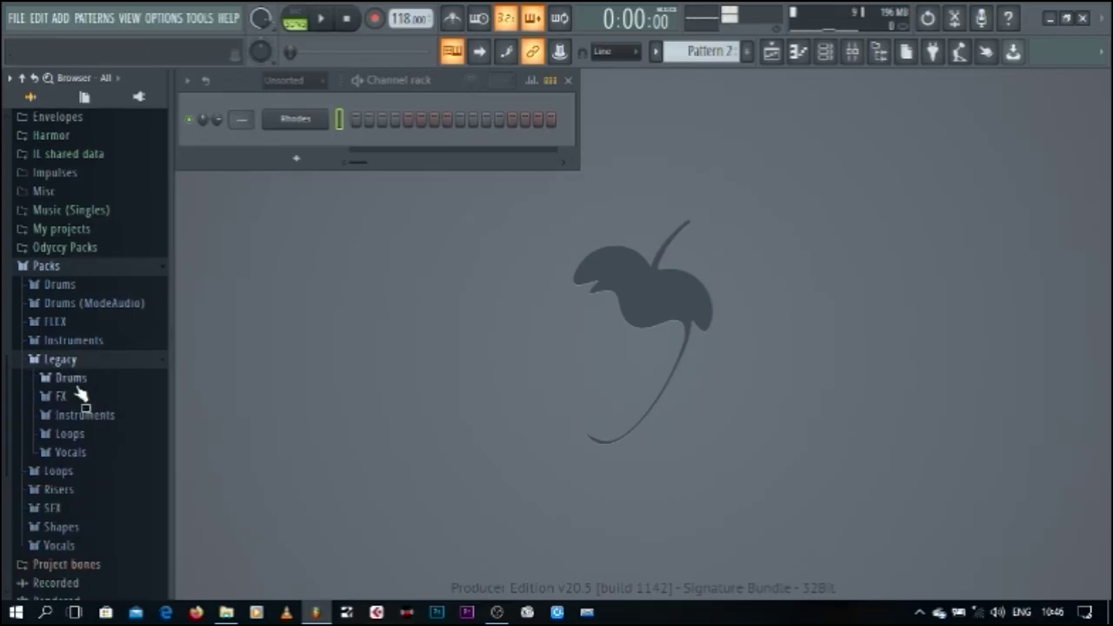
{"action": "left_click", "coordinate": [85, 381]}
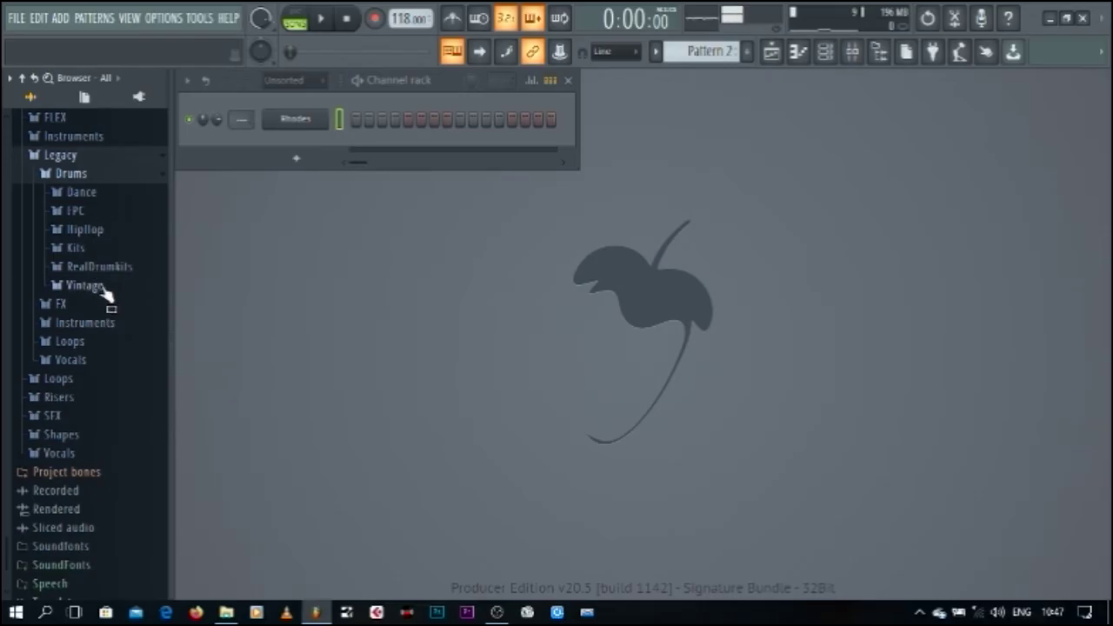
{"action": "left_click", "coordinate": [85, 286]}
{"action": "left_click", "coordinate": [93, 293]}
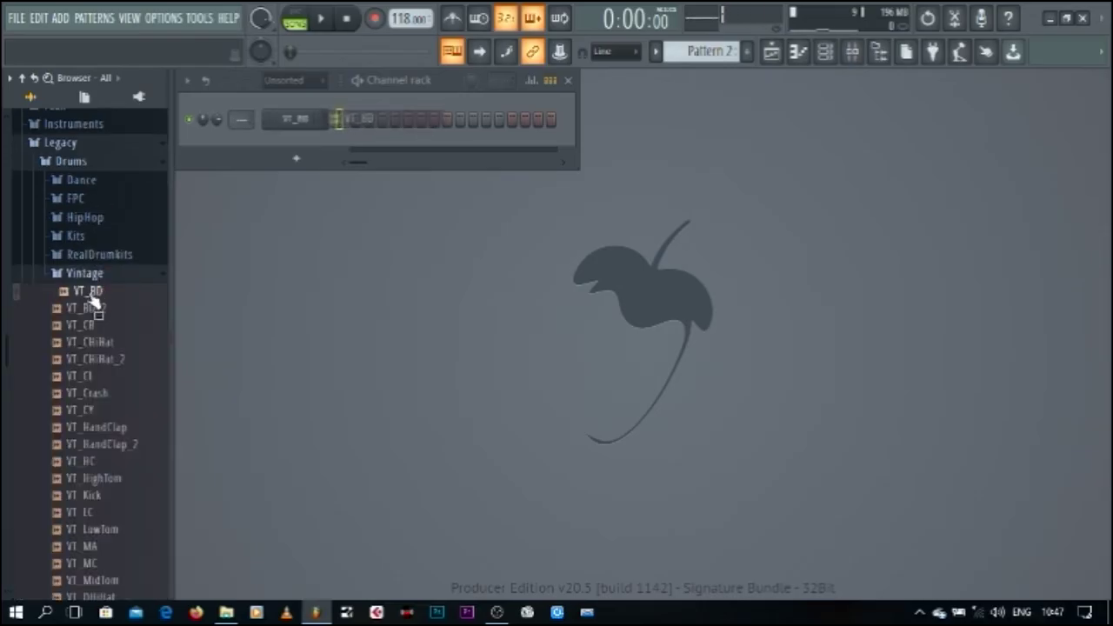
{"action": "left_click", "coordinate": [321, 19]}
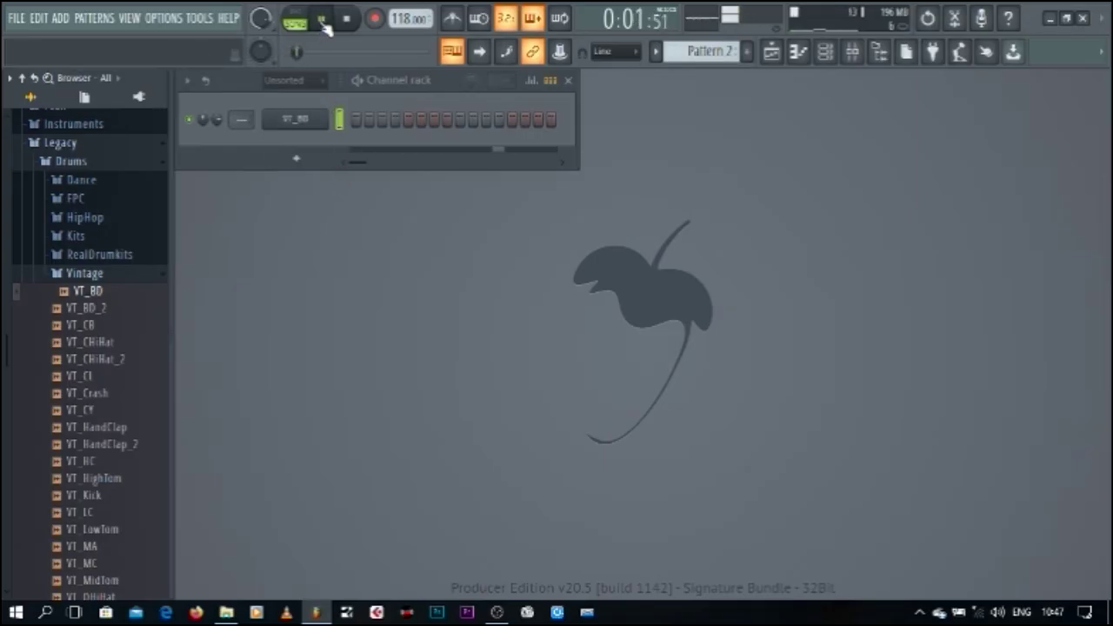
{"action": "left_click", "coordinate": [321, 19]}
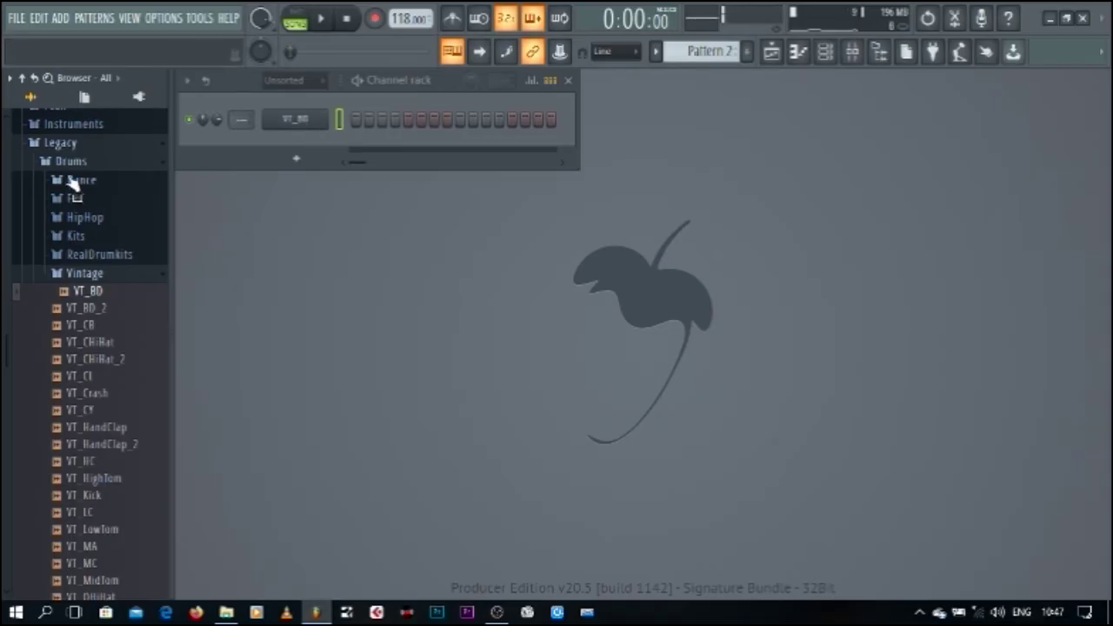
{"action": "left_click_drag", "start_coordinate": [104, 294], "coordinate": [293, 108]}
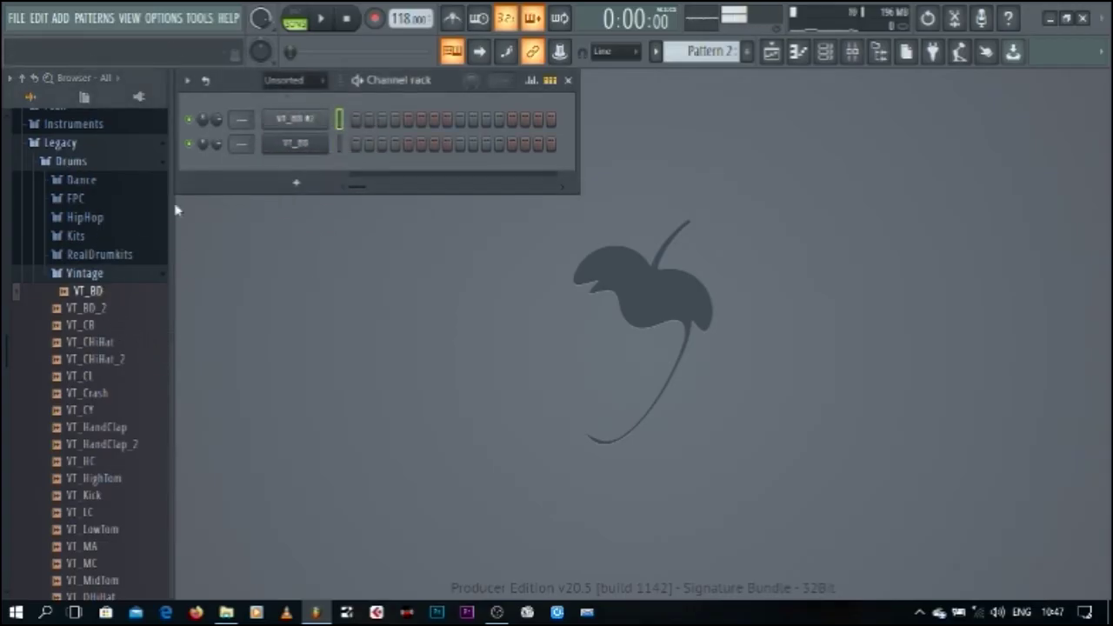
Replace the original VT_BD channel with the Rhodes keyboard from the Instruments pack and close its plugin window
{"action": "left_click", "coordinate": [85, 275]}
{"action": "scroll", "coordinate": [109, 328], "scroll_direction": "up", "scroll_amount": 5}
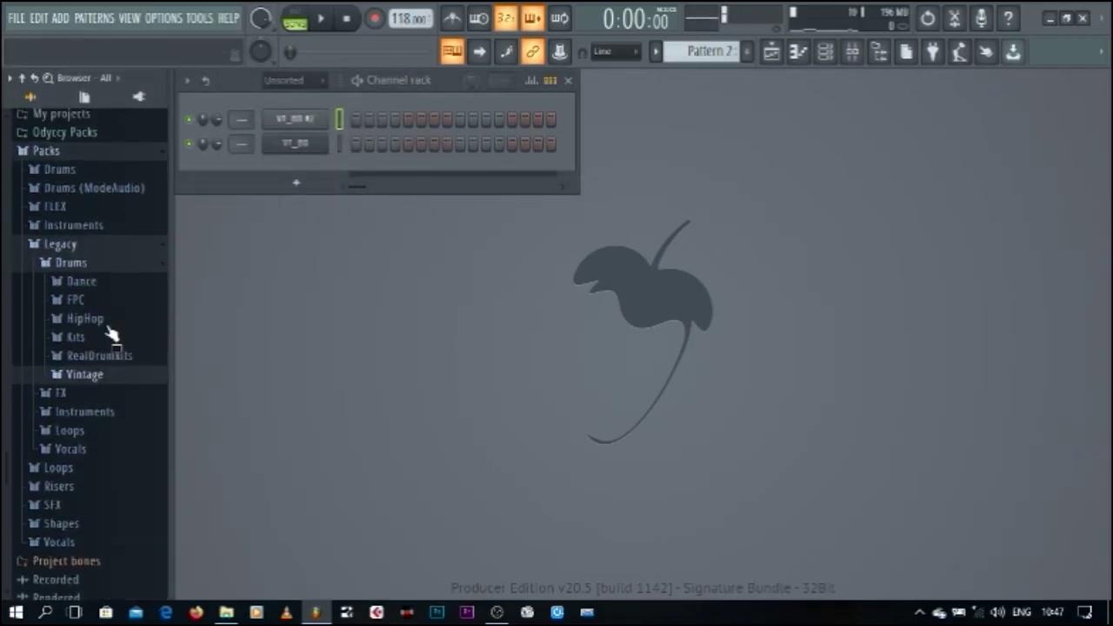
{"action": "scroll", "coordinate": [111, 334], "scroll_direction": "down", "scroll_amount": 3}
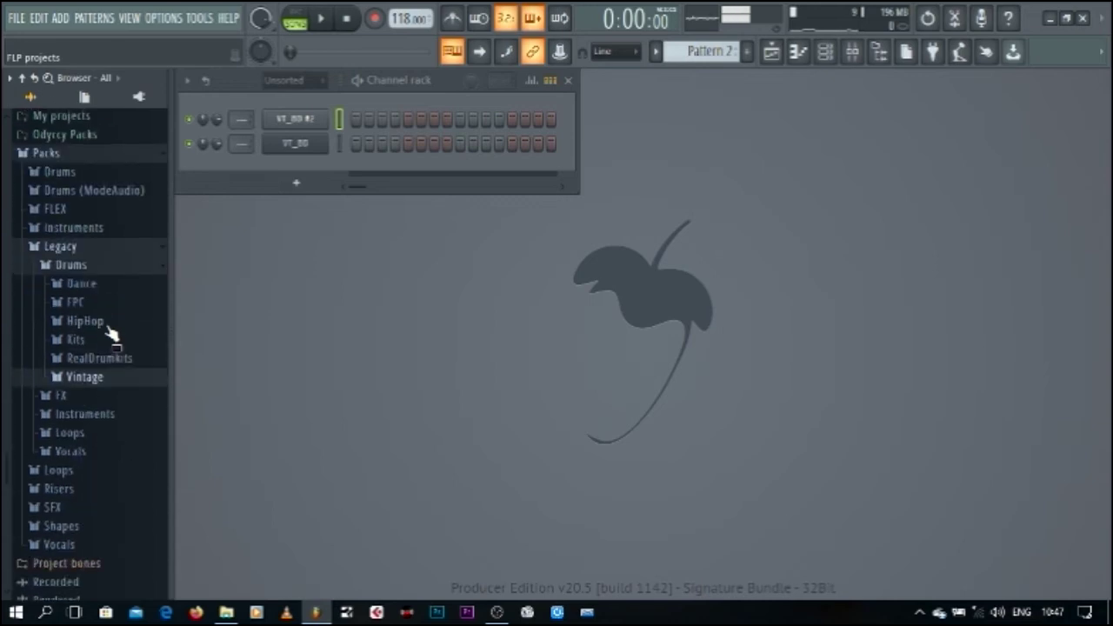
{"action": "left_click", "coordinate": [87, 415]}
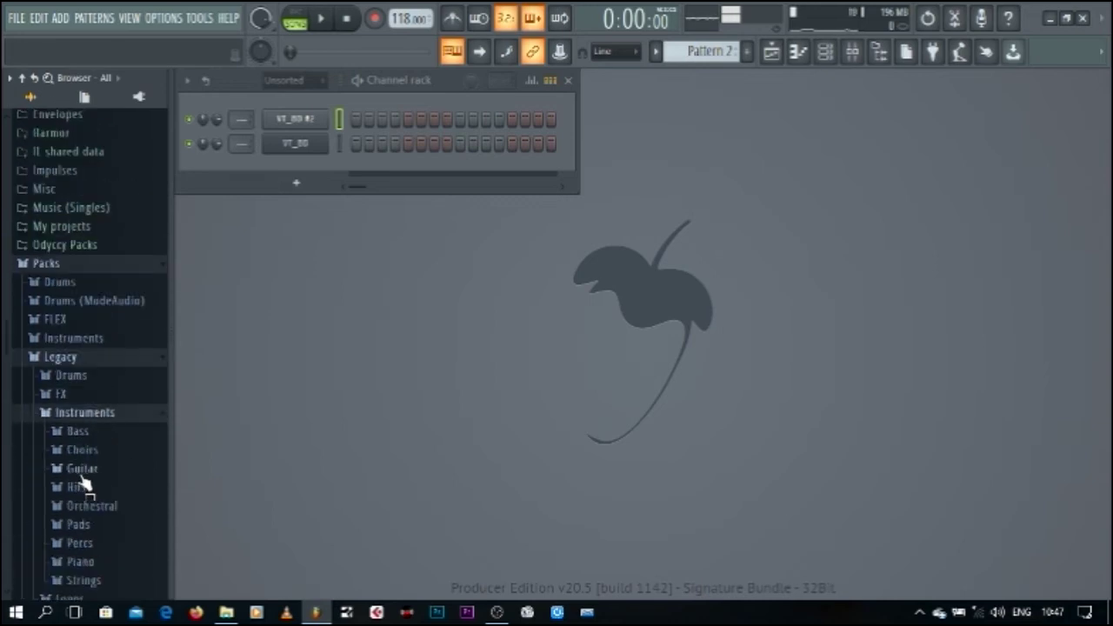
{"action": "left_click", "coordinate": [75, 413]}
{"action": "left_click", "coordinate": [64, 356]}
{"action": "left_click", "coordinate": [70, 339]}
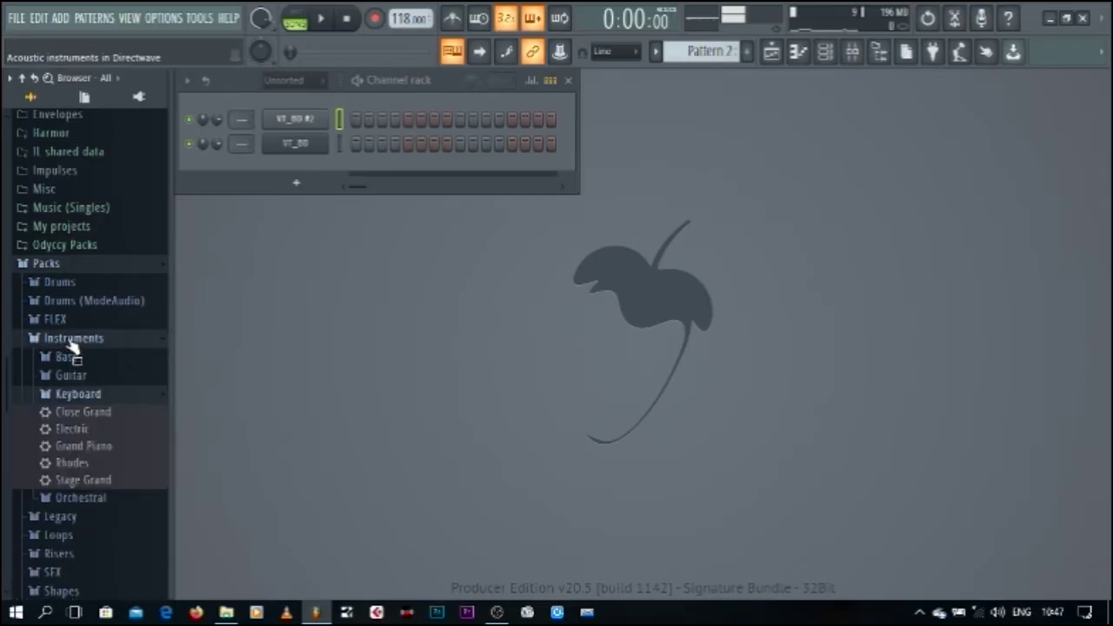
{"action": "left_click_drag", "start_coordinate": [94, 466], "coordinate": [297, 146]}
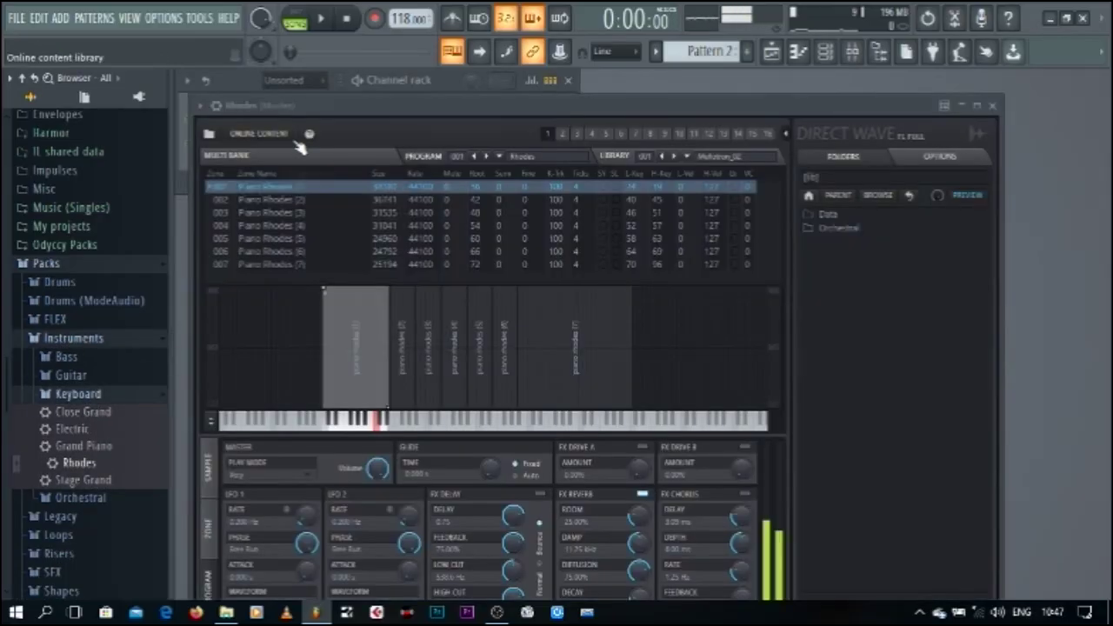
{"action": "left_click", "coordinate": [992, 105]}
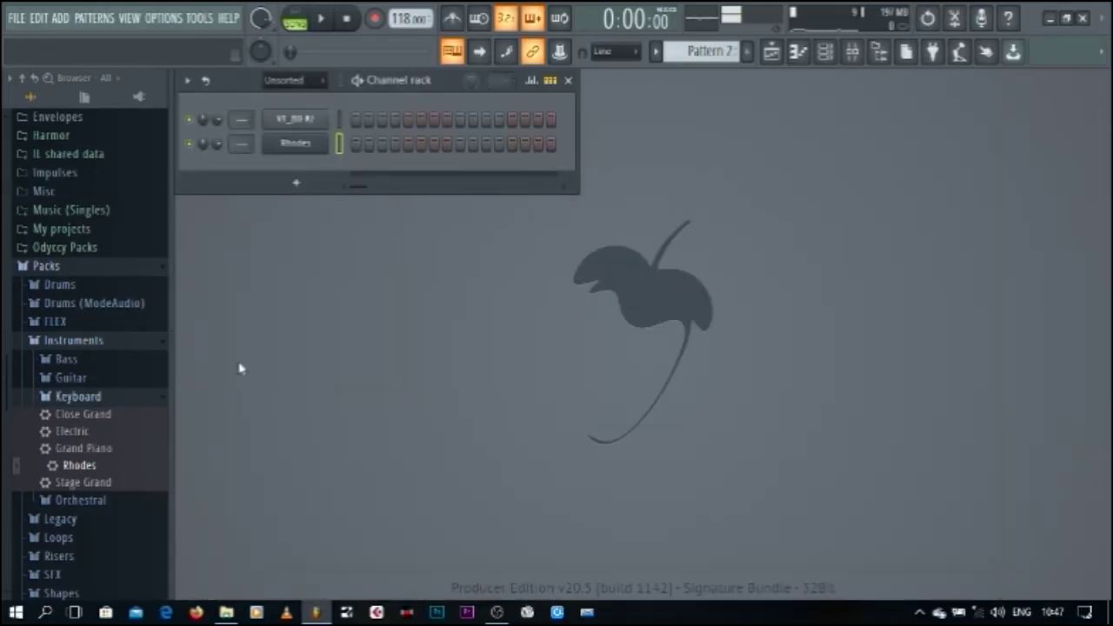
Replace the VT_BD #2 channel's sample with VT_BD_2 from the Legacy Vintage drums
{"action": "left_click", "coordinate": [75, 397]}
{"action": "left_click", "coordinate": [71, 342]}
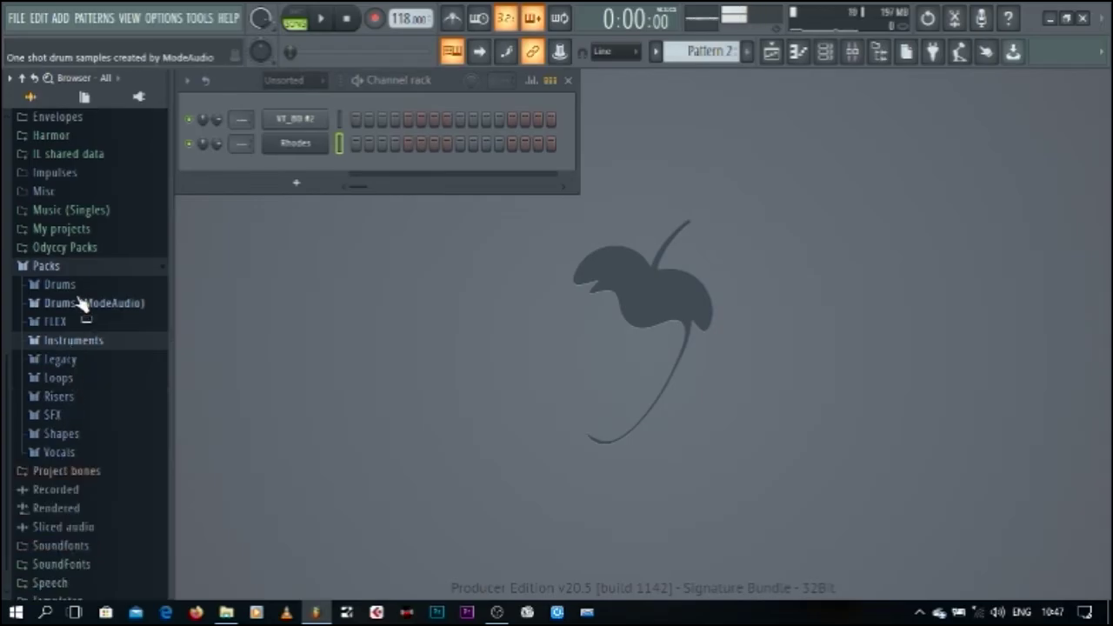
{"action": "left_click_drag", "start_coordinate": [79, 287], "coordinate": [80, 300]}
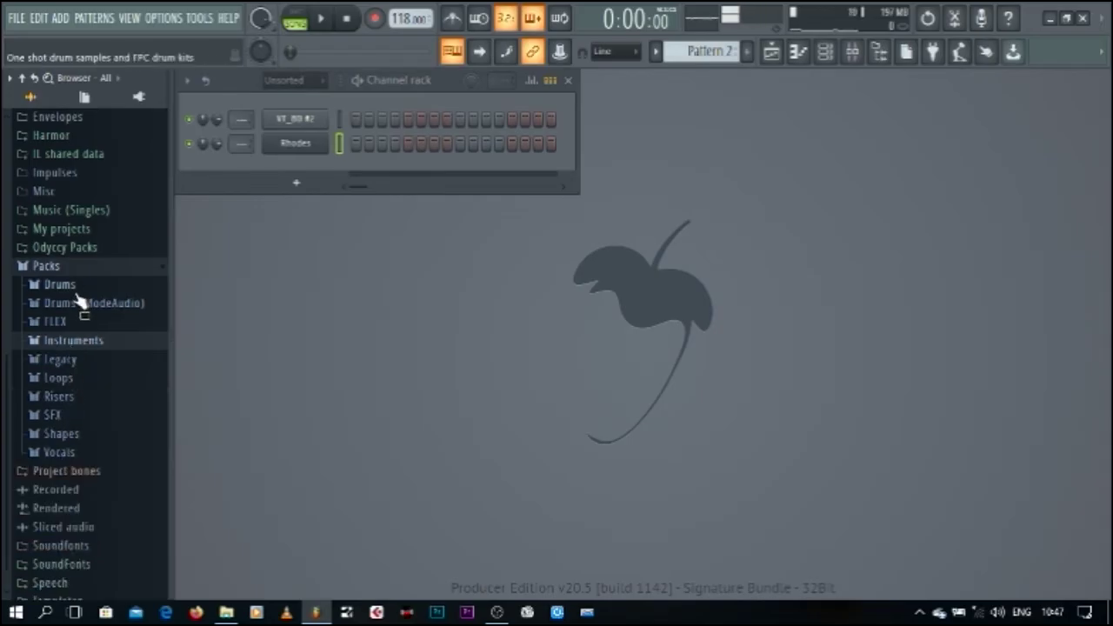
{"action": "left_click", "coordinate": [76, 359]}
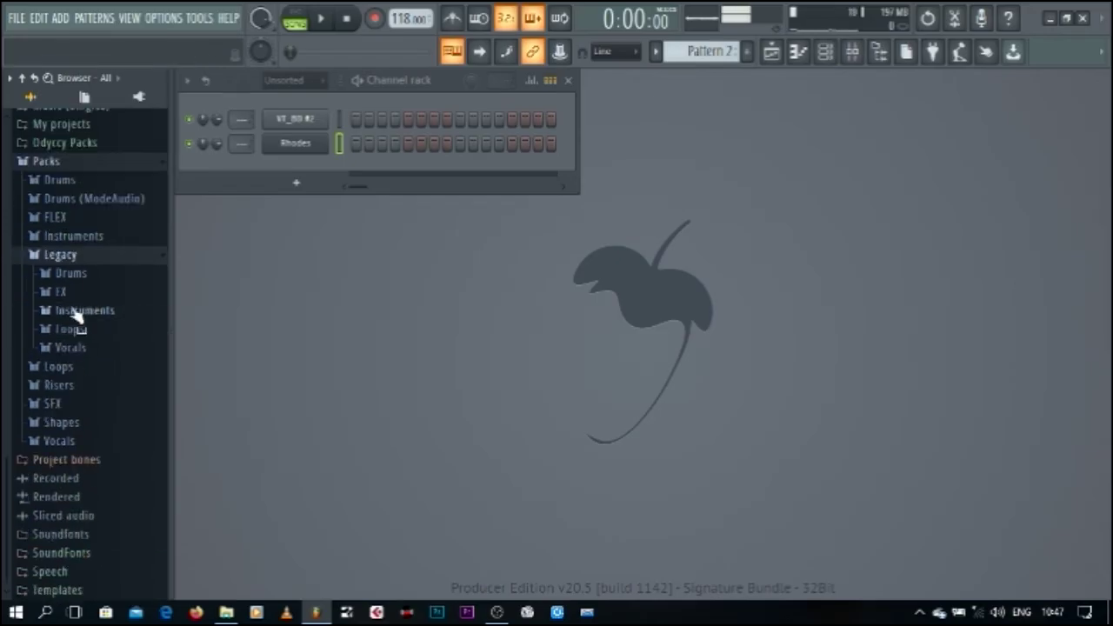
{"action": "left_click", "coordinate": [85, 276]}
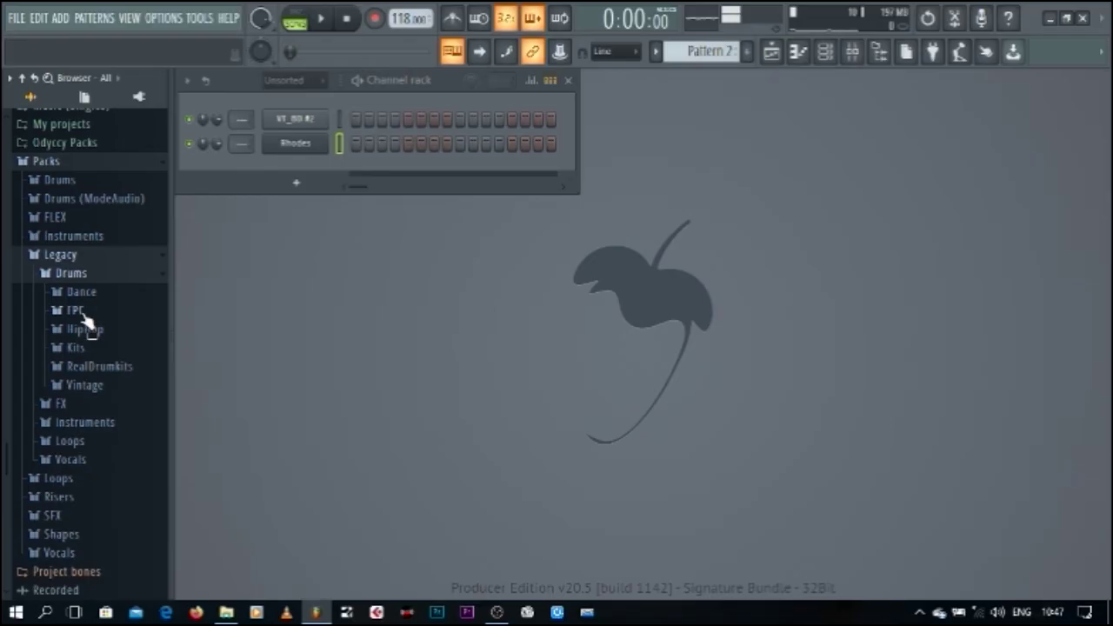
{"action": "left_click", "coordinate": [111, 388]}
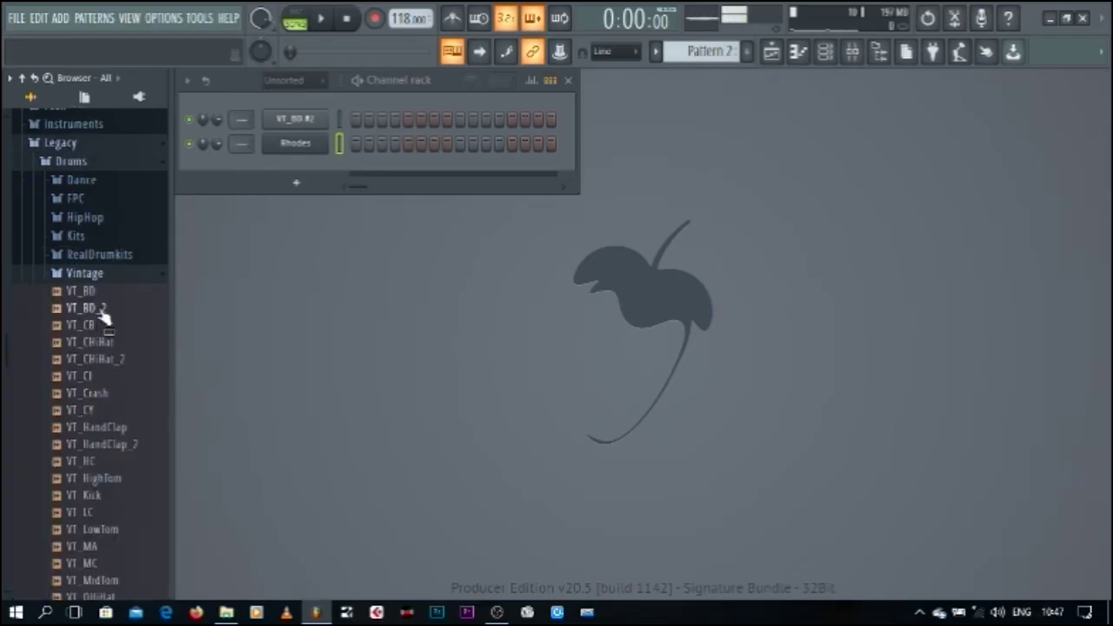
{"action": "left_click_drag", "start_coordinate": [87, 292], "coordinate": [242, 112]}
{"action": "left_click", "coordinate": [103, 310]}
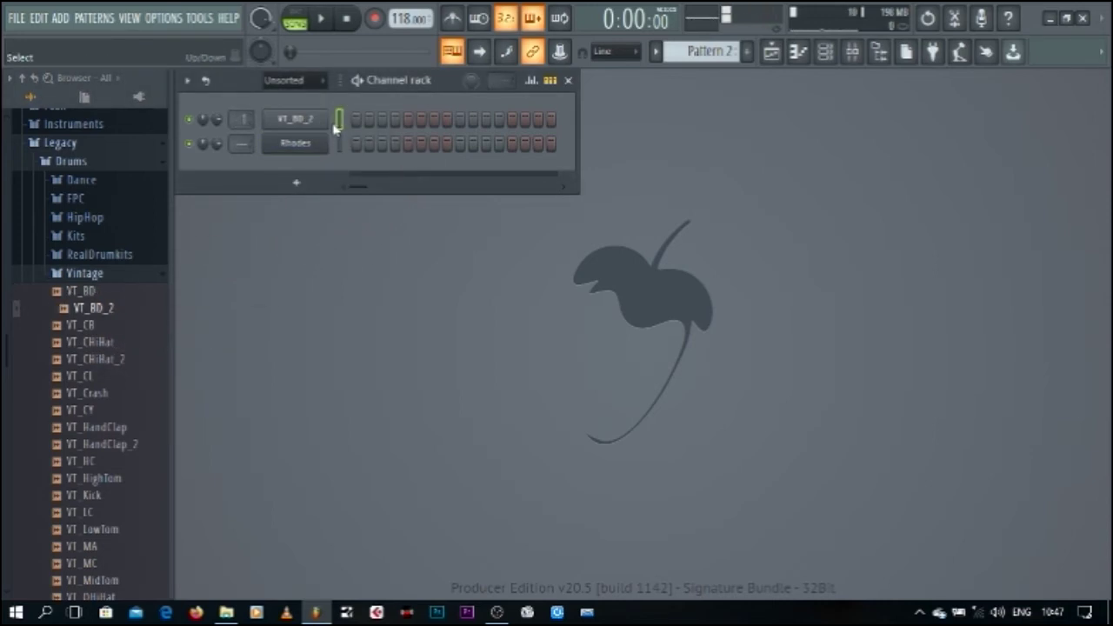
Fill the VT_BD_2 channel on every fourth step and play the song to check the kick
{"action": "right_click", "coordinate": [307, 124]}
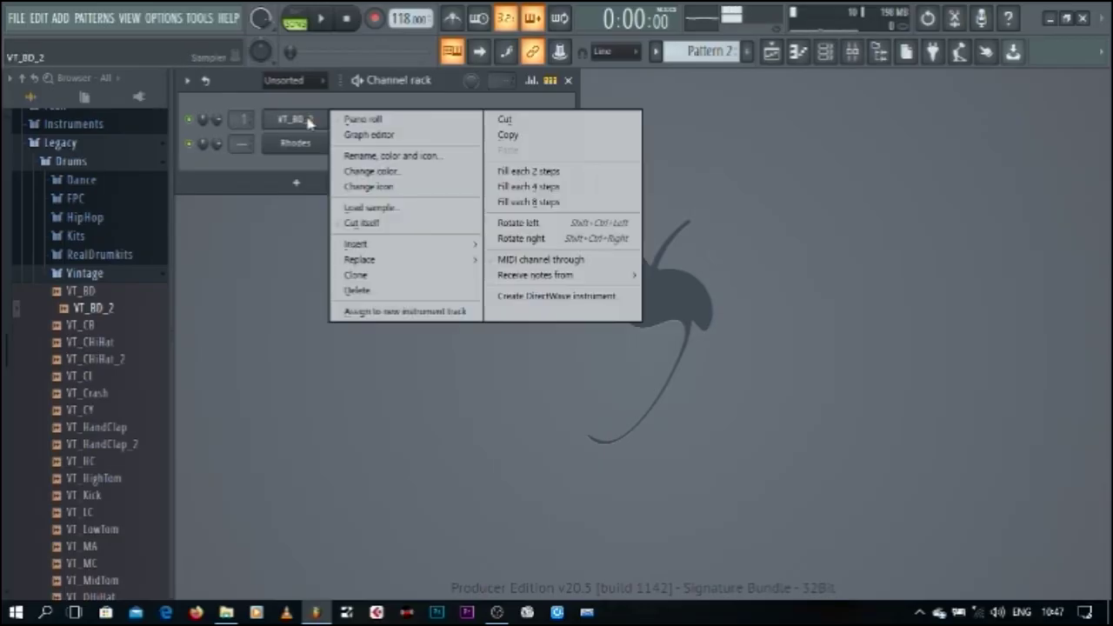
{"action": "left_click", "coordinate": [528, 187]}
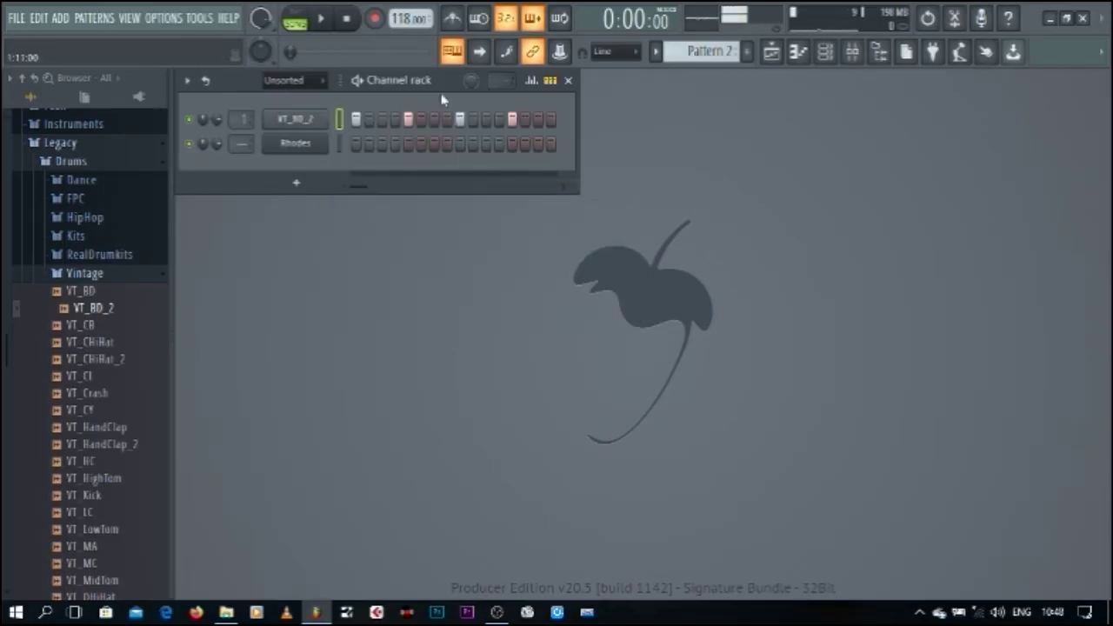
{"action": "left_click", "coordinate": [324, 21]}
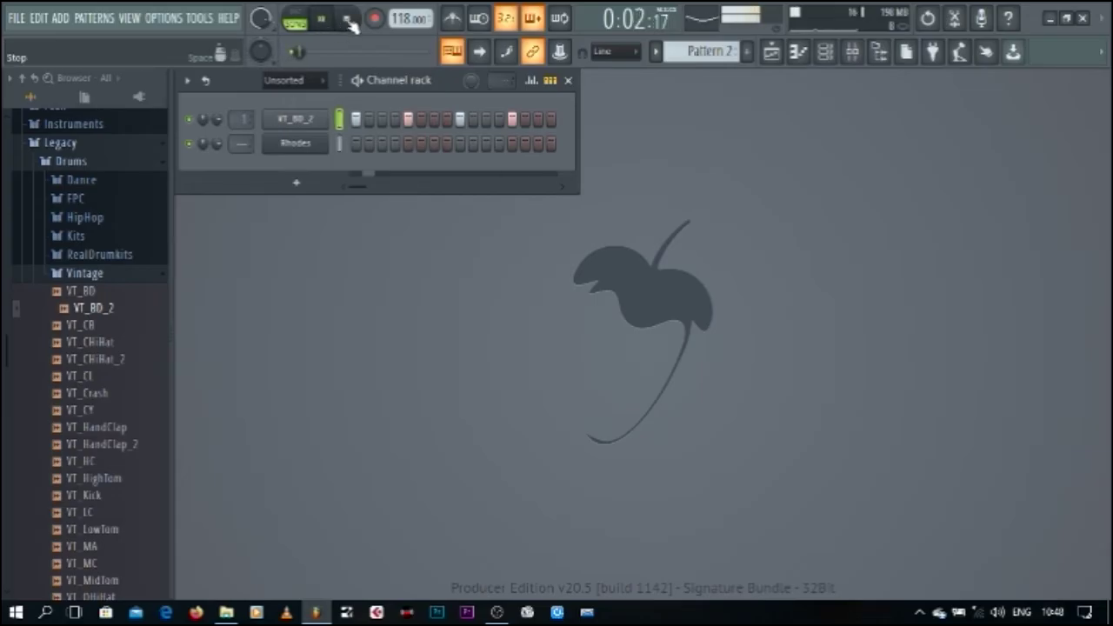
{"action": "left_click", "coordinate": [350, 22]}
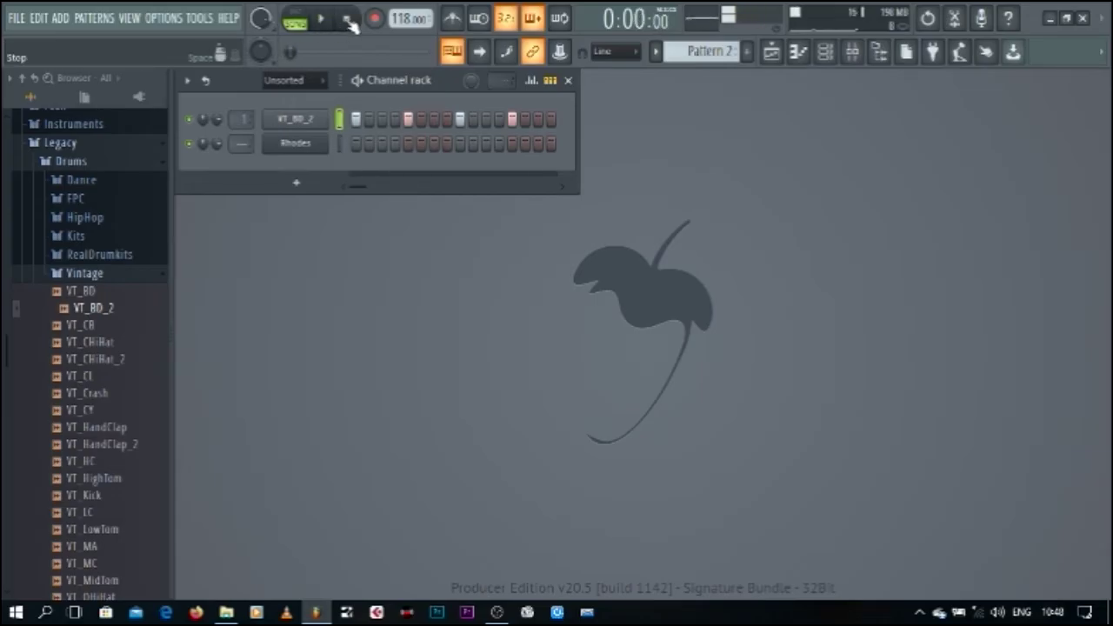
Add RD_Clap from the Legacy RealDrumkits as a new channel with a hit on step 13
{"action": "left_click", "coordinate": [102, 271]}
{"action": "left_click", "coordinate": [103, 254]}
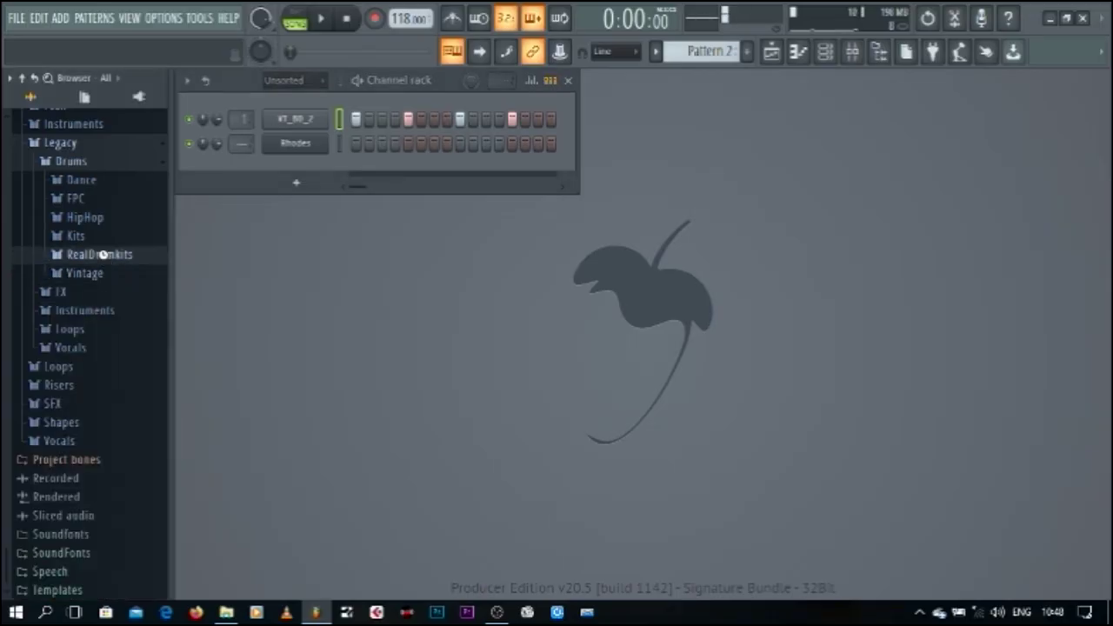
{"action": "left_click", "coordinate": [97, 273]}
{"action": "left_click_drag", "start_coordinate": [102, 274], "coordinate": [307, 137]}
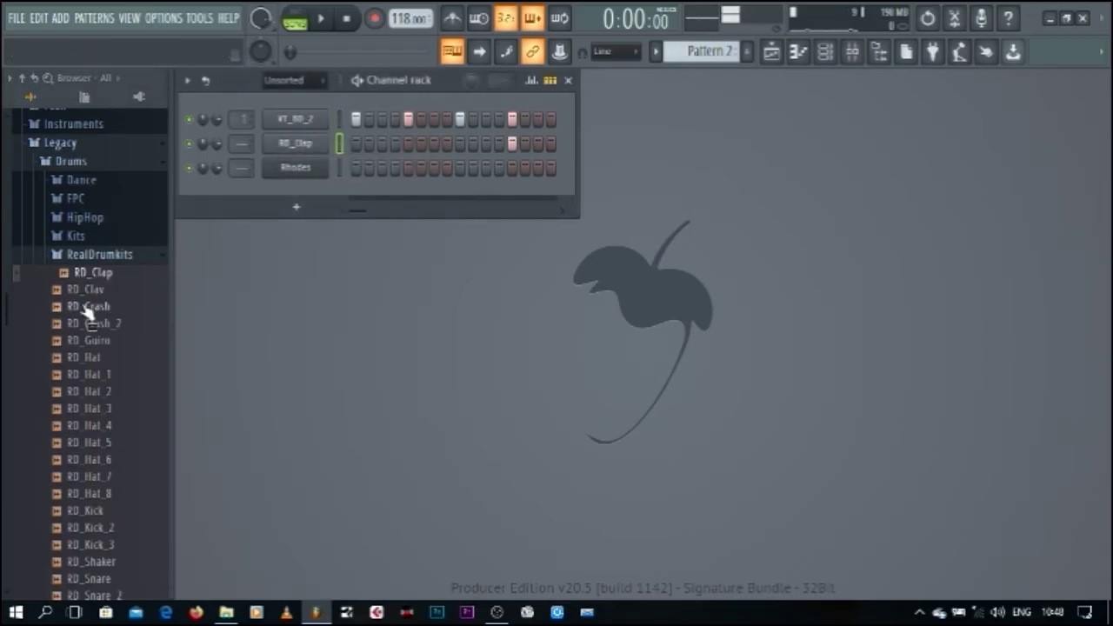
Audition the RD_Hat samples in RealDrumkits and add RD_Hat_8 as a new channel
{"action": "left_click", "coordinate": [87, 374]}
{"action": "left_click", "coordinate": [84, 357]}
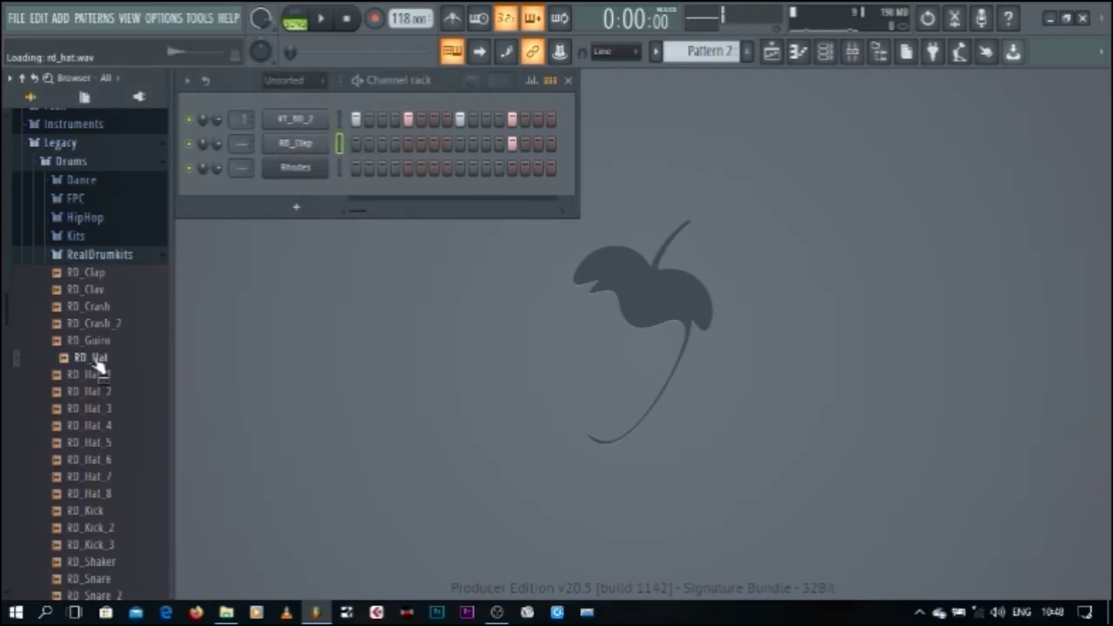
{"action": "left_click", "coordinate": [99, 377]}
{"action": "left_click", "coordinate": [103, 392]}
{"action": "left_click", "coordinate": [105, 408]}
{"action": "left_click", "coordinate": [106, 425]}
{"action": "left_click", "coordinate": [108, 442]}
{"action": "left_click", "coordinate": [109, 460]}
{"action": "left_click", "coordinate": [111, 477]}
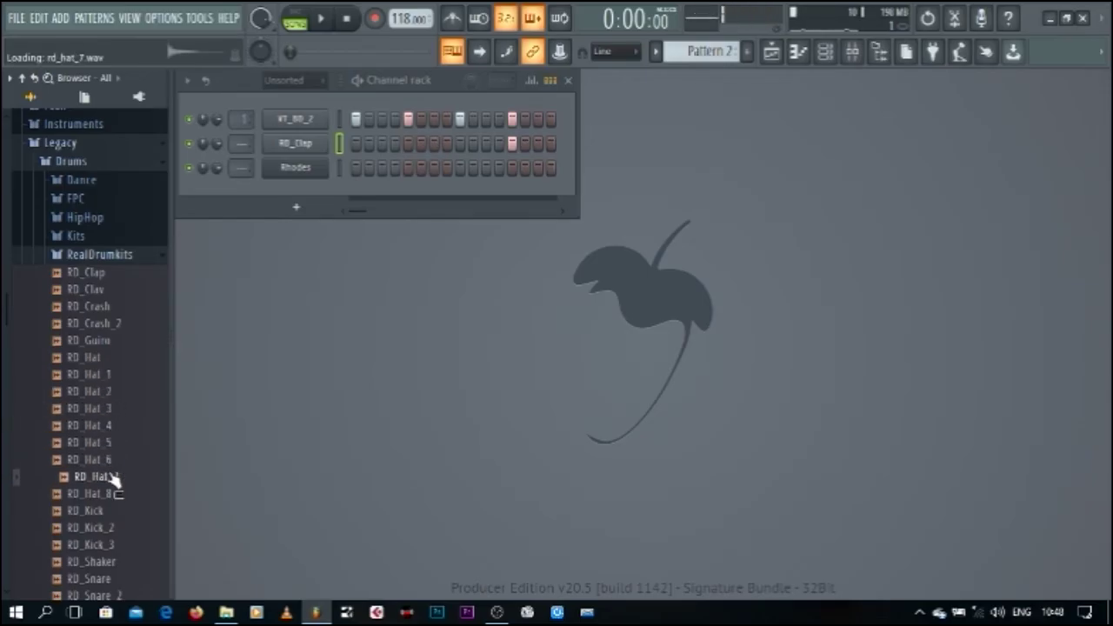
{"action": "left_click", "coordinate": [113, 493]}
{"action": "left_click_drag", "start_coordinate": [113, 493], "coordinate": [300, 169]}
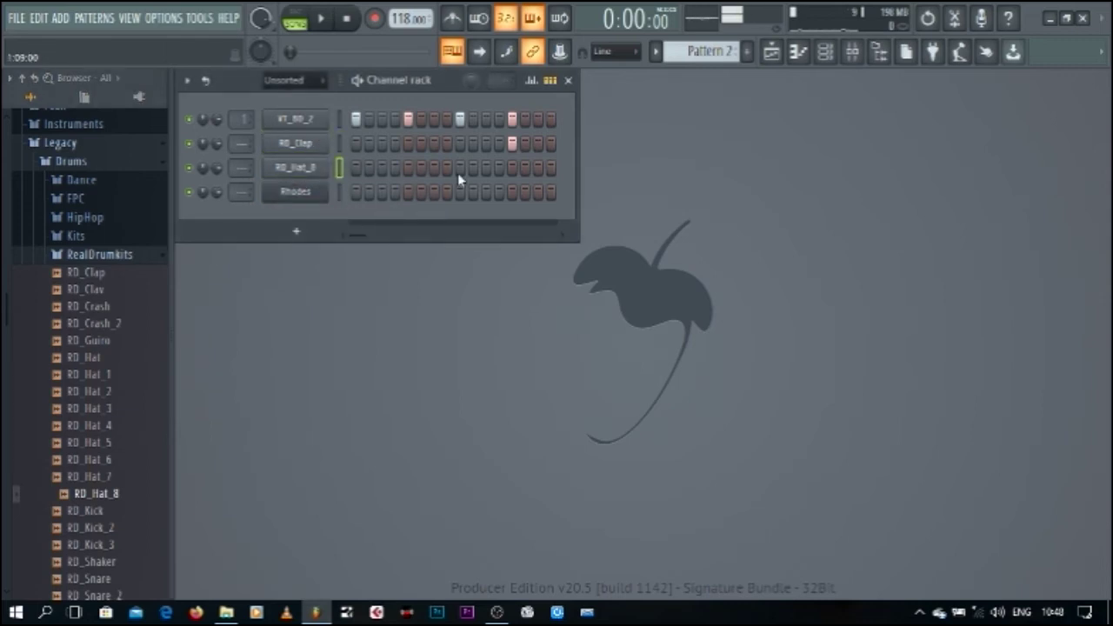
Place RD_Hat_8 hits on steps 3, 7, 11 and 15, and route RD_Clap to mixer track 2 and RD_Hat_8 to track 3
{"action": "left_click", "coordinate": [383, 168]}
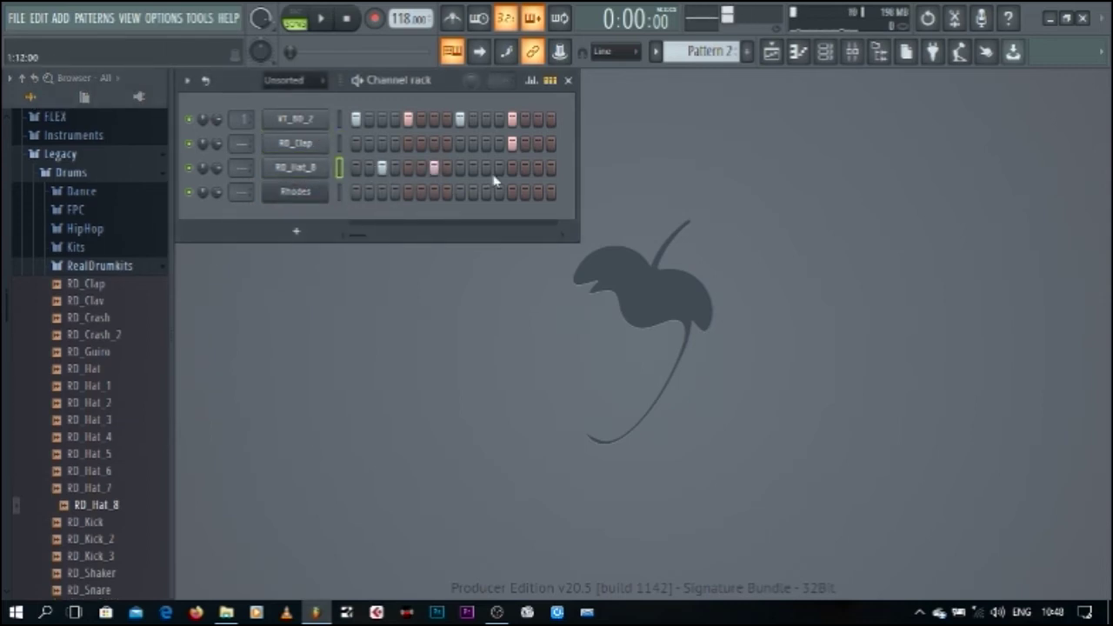
{"action": "left_click_drag", "start_coordinate": [490, 171], "coordinate": [528, 174]}
{"action": "left_click_drag", "start_coordinate": [505, 168], "coordinate": [543, 178]}
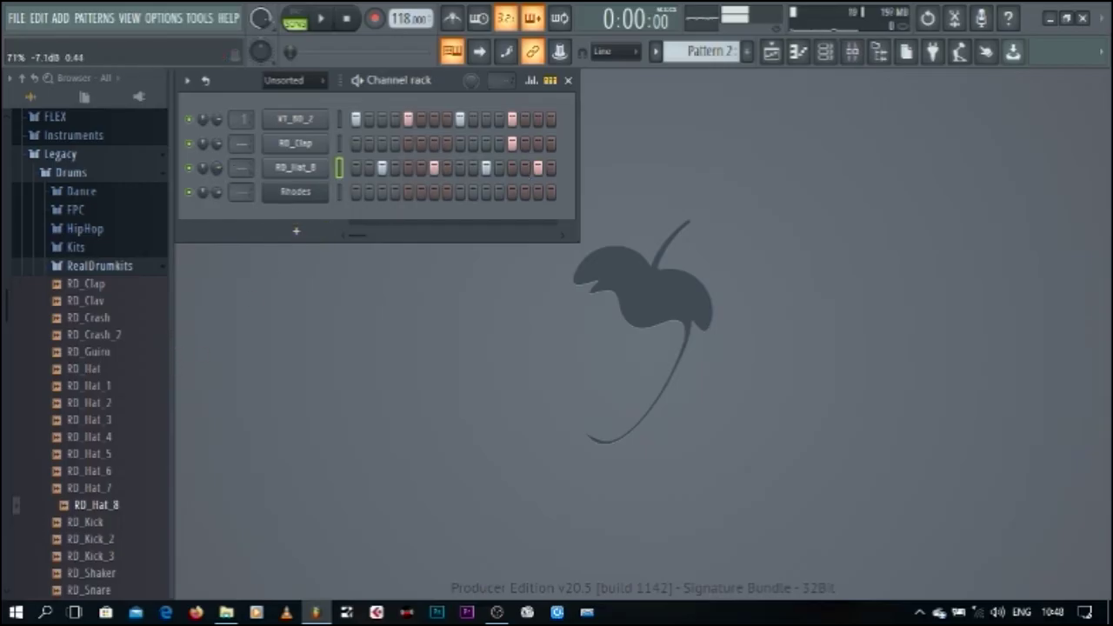
{"action": "scroll", "coordinate": [243, 144], "scroll_direction": "up", "scroll_amount": 1}
{"action": "scroll", "coordinate": [242, 167], "scroll_direction": "up", "scroll_amount": 5}
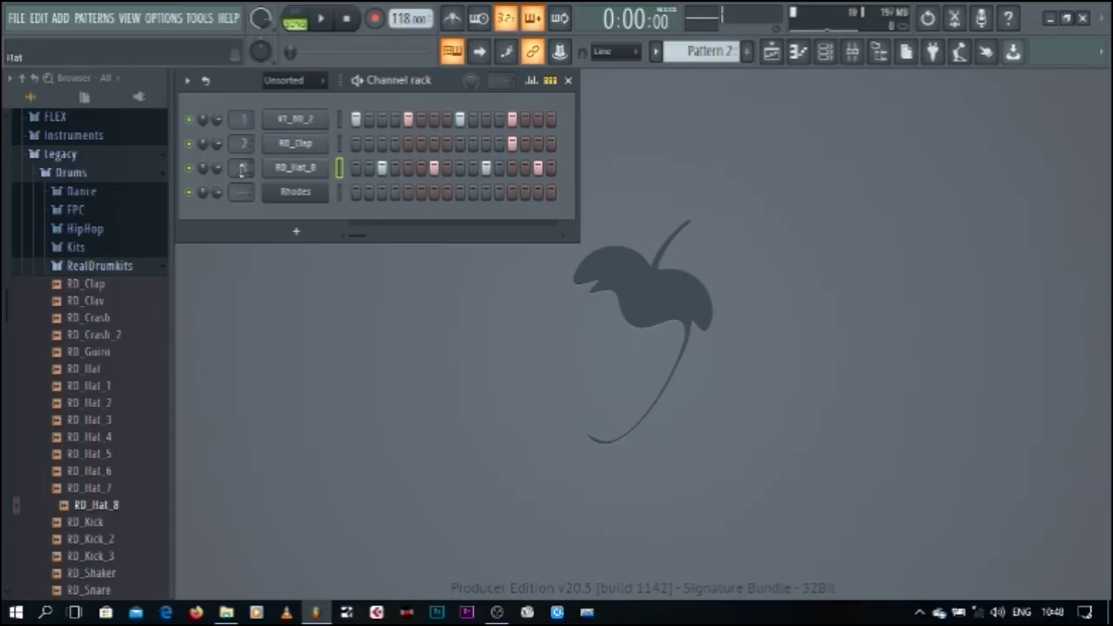
Add RD_Hat_5 as a new channel with a hit on step 11 and route it to mixer track 3
{"action": "left_click", "coordinate": [112, 436]}
{"action": "left_click", "coordinate": [111, 419]}
{"action": "left_click", "coordinate": [111, 454]}
{"action": "left_click_drag", "start_coordinate": [112, 464], "coordinate": [294, 187]}
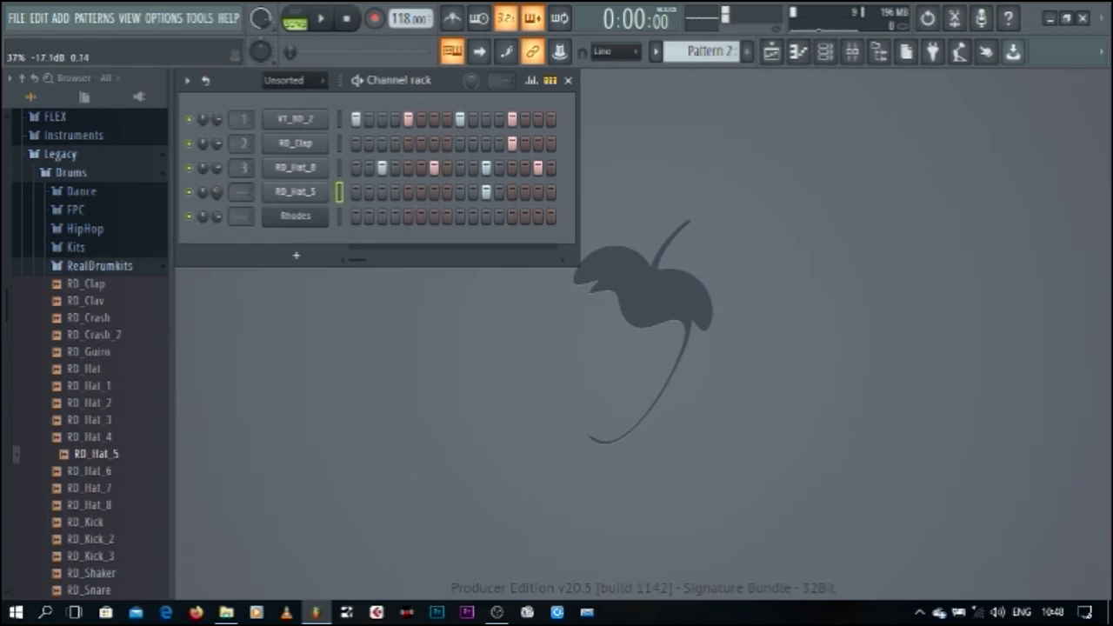
{"action": "left_click_drag", "start_coordinate": [235, 193], "coordinate": [235, 181]}
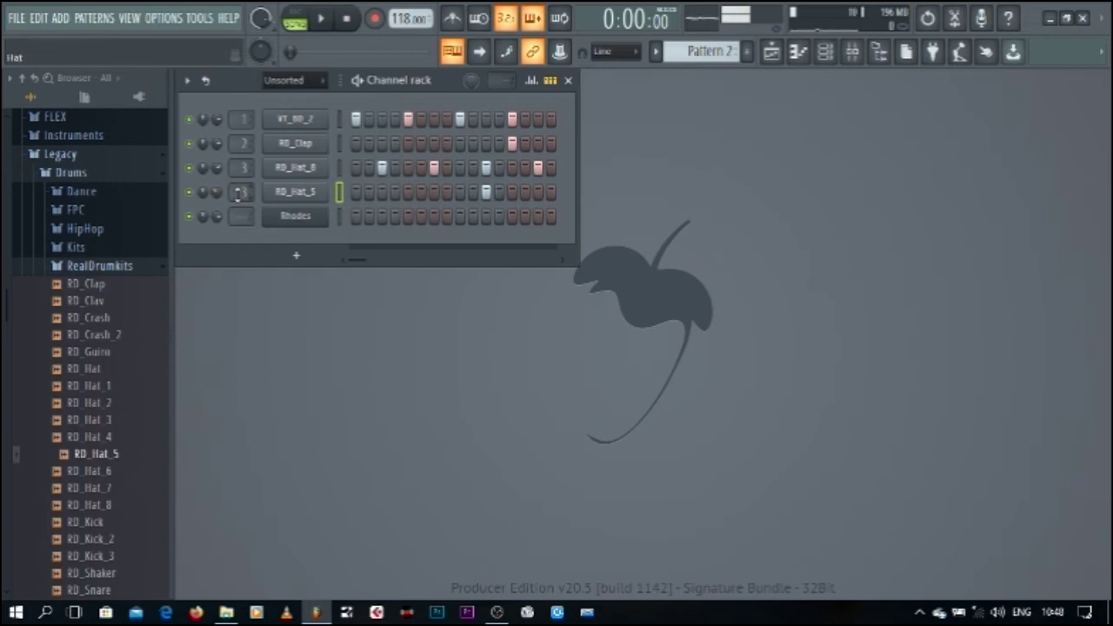
Lower the RD_Hat_8 channel's volume to 65% during song playback
{"action": "left_click", "coordinate": [324, 21]}
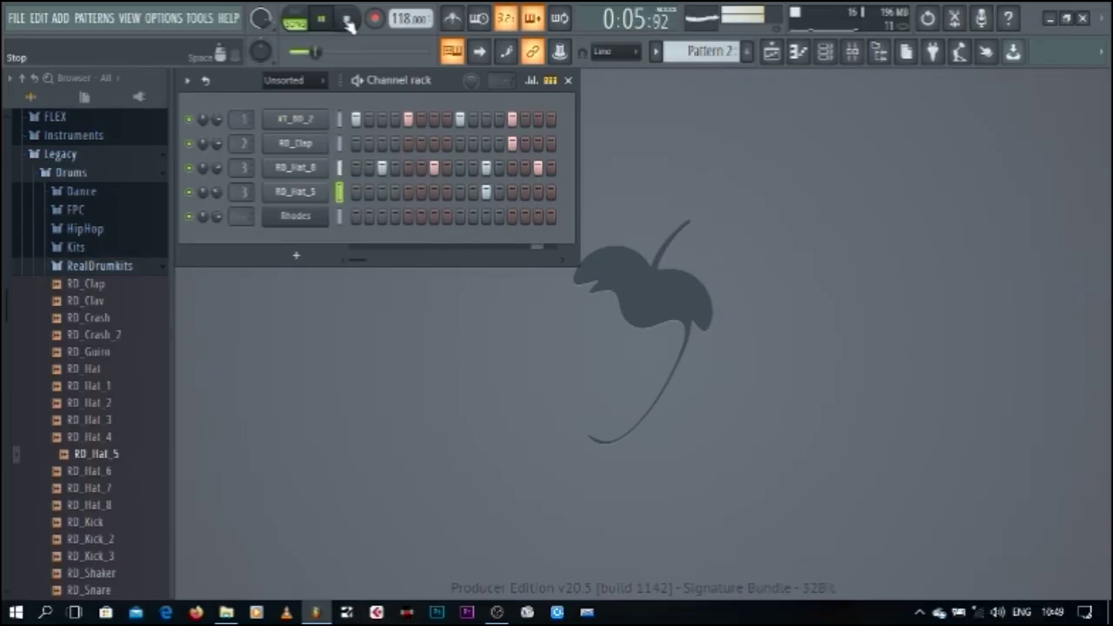
{"action": "left_click_drag", "start_coordinate": [217, 167], "coordinate": [216, 176]}
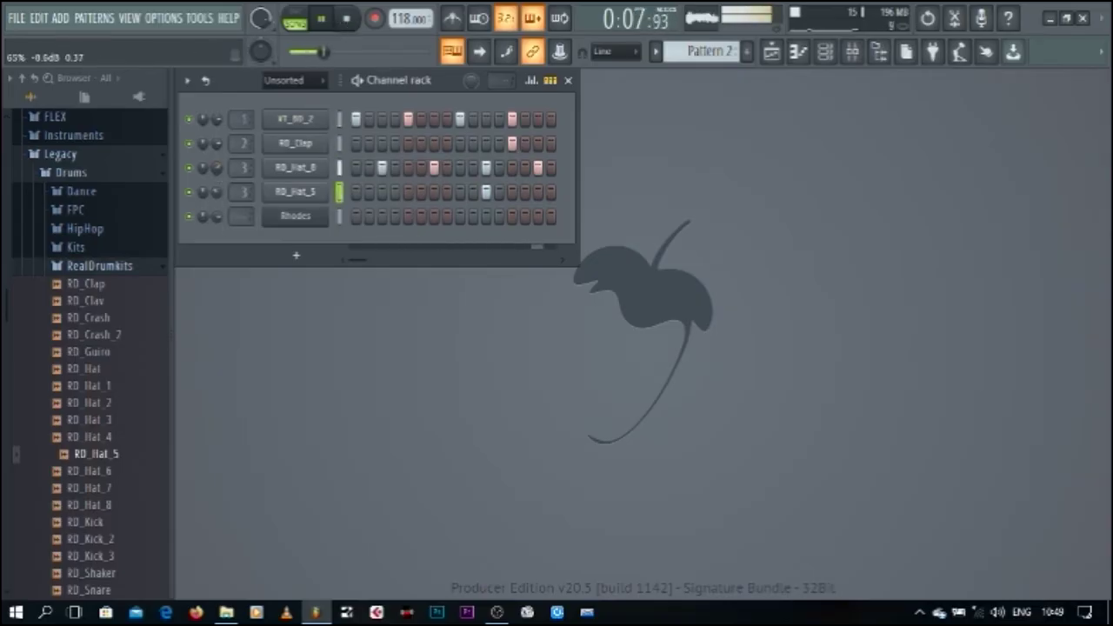
{"action": "left_click", "coordinate": [348, 20]}
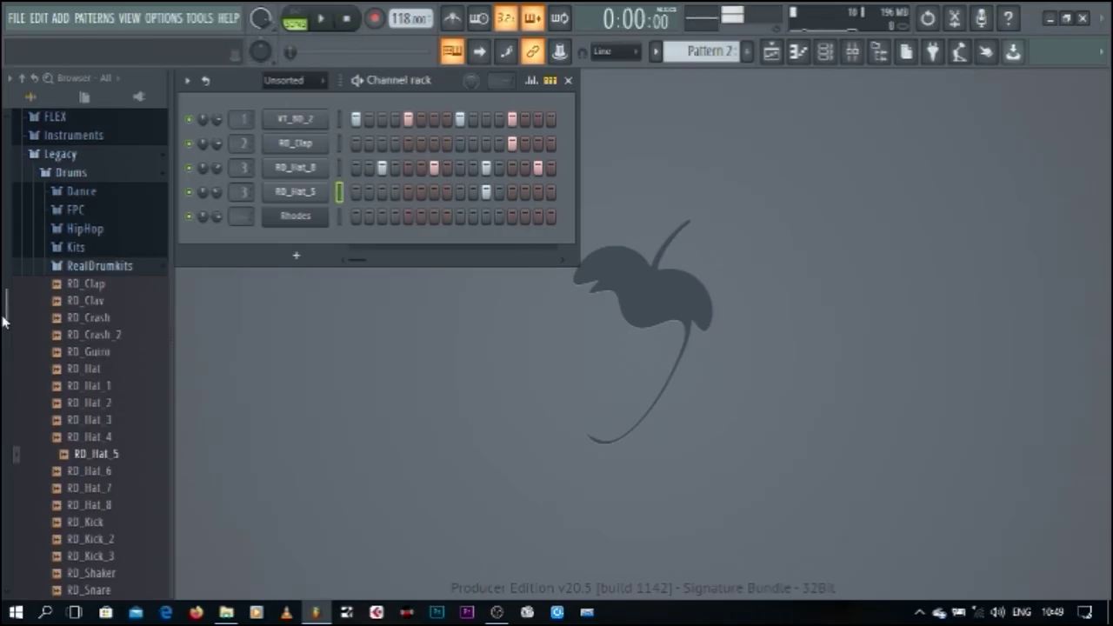
Add RD_Wood on mixer track 6 with hits on steps 3, 4, 7, 8, 11, 12, 15 and 16
{"action": "left_click_drag", "start_coordinate": [5, 310], "coordinate": [9, 463]}
{"action": "left_click_drag", "start_coordinate": [90, 561], "coordinate": [219, 224]}
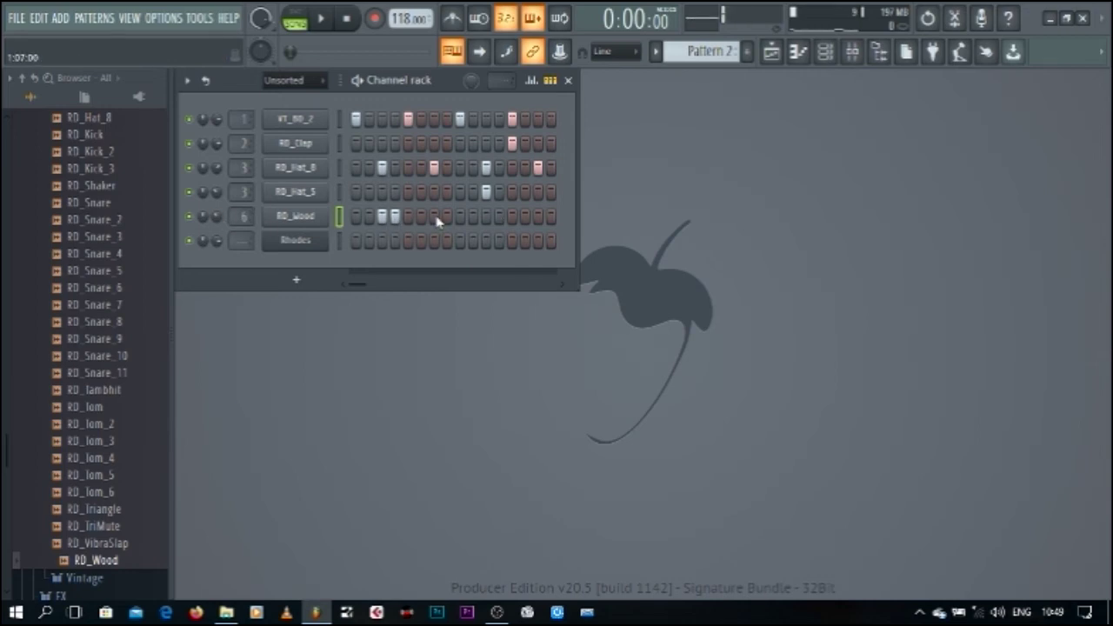
{"action": "left_click", "coordinate": [535, 217]}
{"action": "left_click", "coordinate": [550, 216]}
{"action": "left_click_drag", "start_coordinate": [211, 217], "coordinate": [211, 230]}
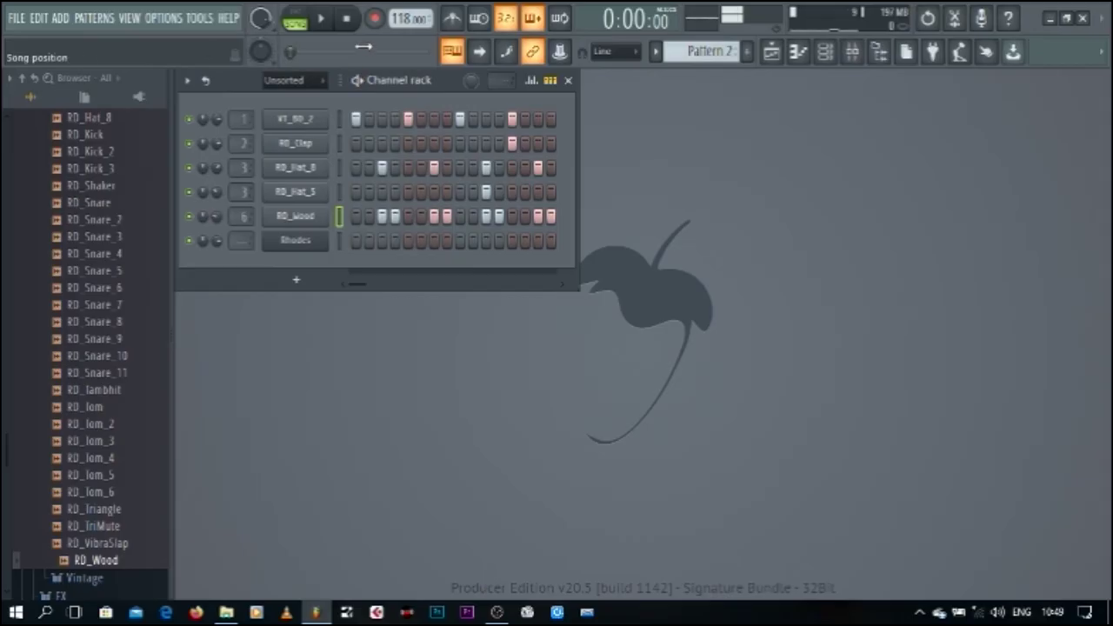
Lower the RD_Wood channel's volume to 30% during song playback
{"action": "left_click", "coordinate": [328, 19]}
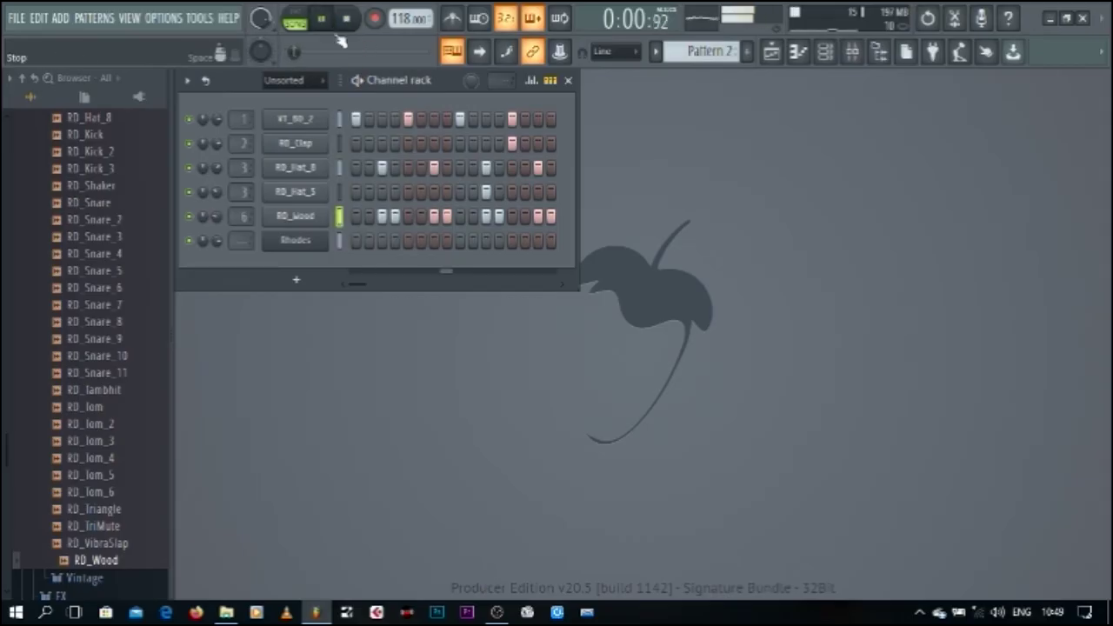
{"action": "left_click_drag", "start_coordinate": [221, 225], "coordinate": [221, 233]}
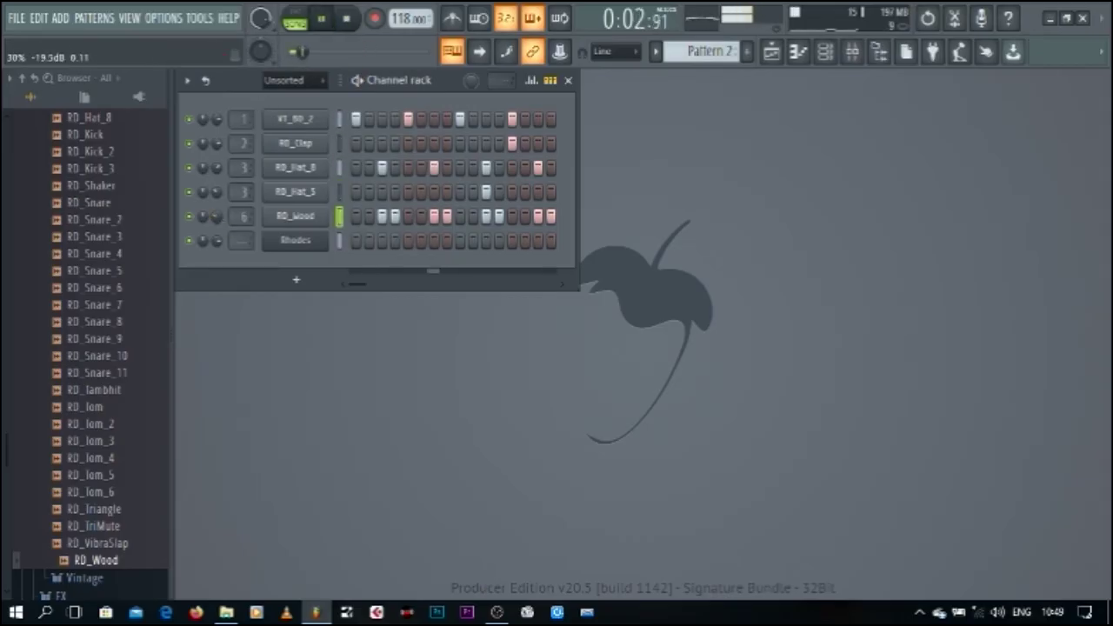
{"action": "left_click", "coordinate": [347, 18]}
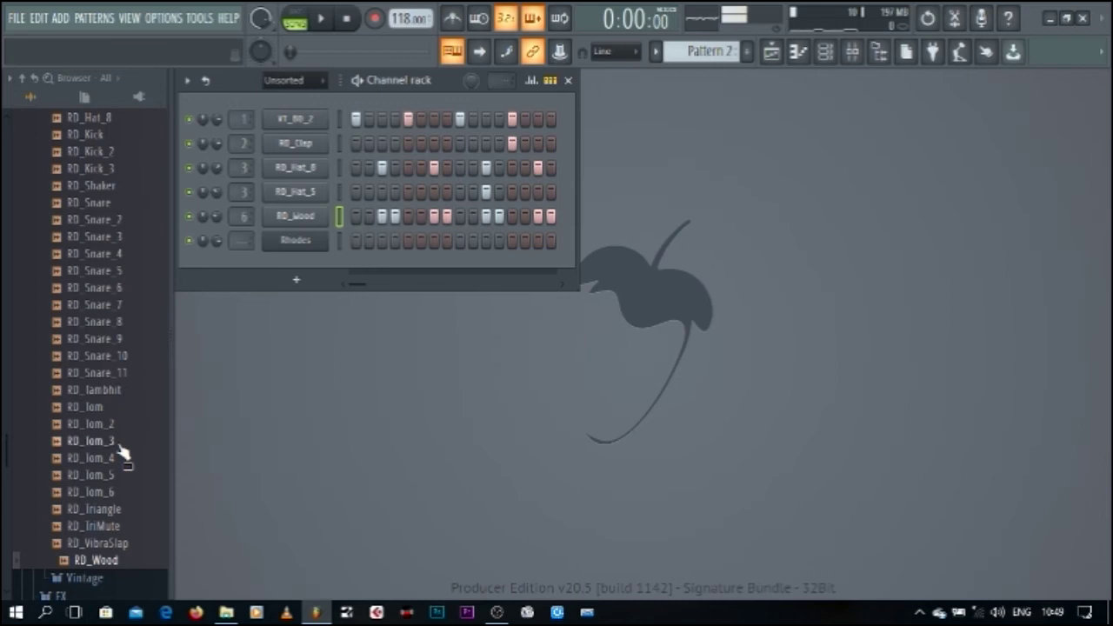
Add VT_LowTom from the Vintage drums as a new channel with a hit on step 12, and route it to mixer track 7
{"action": "scroll", "coordinate": [119, 452], "scroll_direction": "up", "scroll_amount": 10}
{"action": "left_click", "coordinate": [96, 390]}
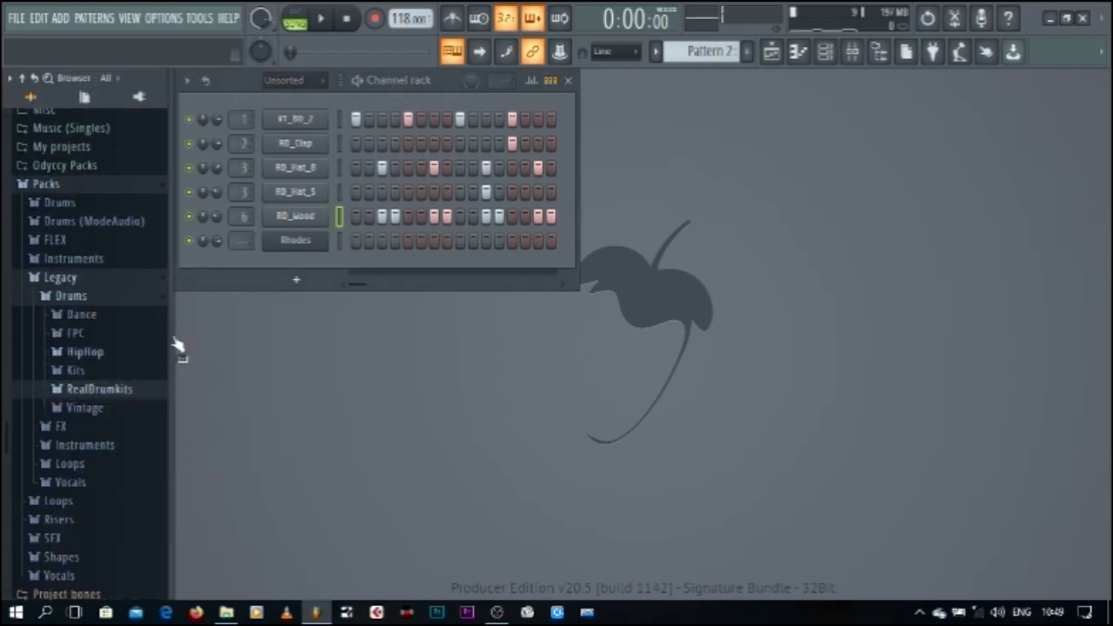
{"action": "left_click", "coordinate": [89, 414]}
{"action": "scroll", "coordinate": [119, 464], "scroll_direction": "down", "scroll_amount": 5}
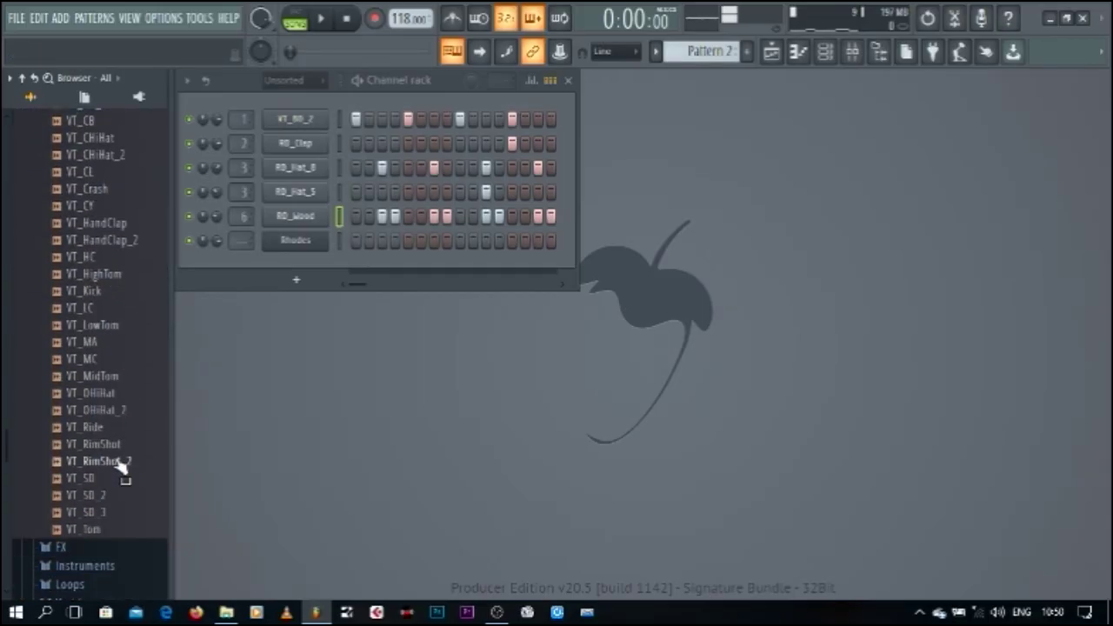
{"action": "left_click_drag", "start_coordinate": [113, 325], "coordinate": [189, 283]}
{"action": "left_click_drag", "start_coordinate": [291, 225], "coordinate": [294, 233]}
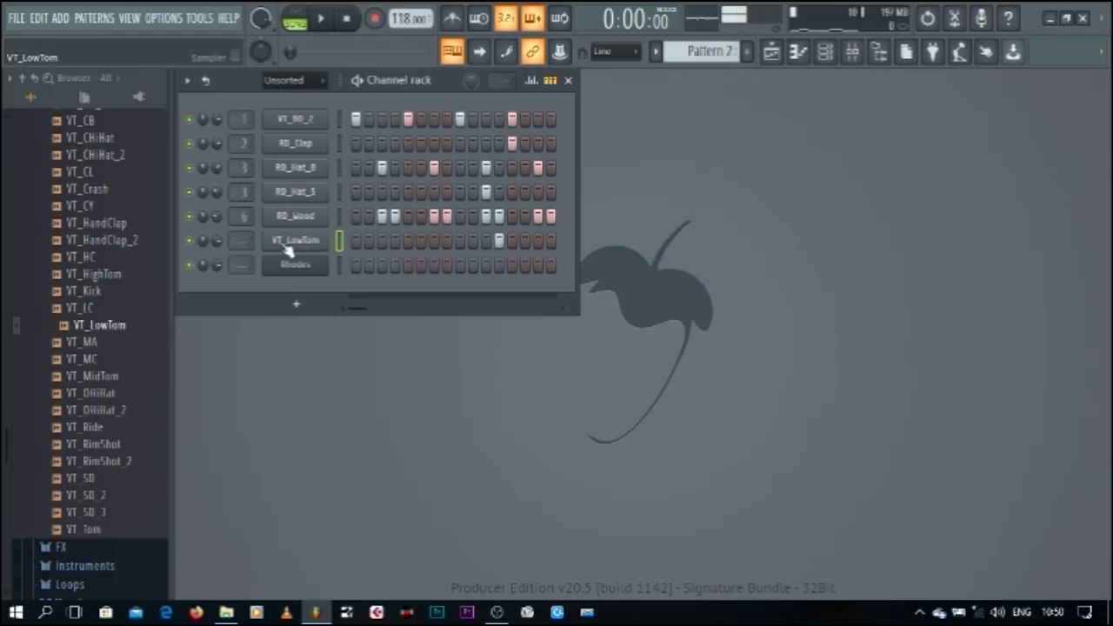
{"action": "left_click_drag", "start_coordinate": [241, 240], "coordinate": [241, 228]}
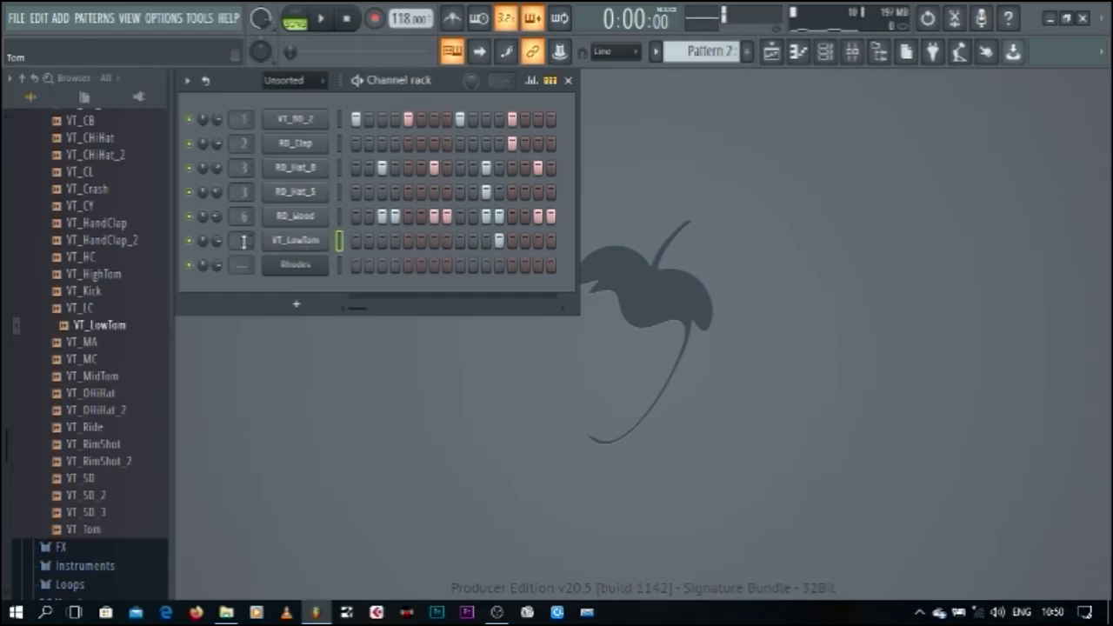
Play the song to check the low tom within the drum pattern
{"action": "left_click", "coordinate": [333, 21]}
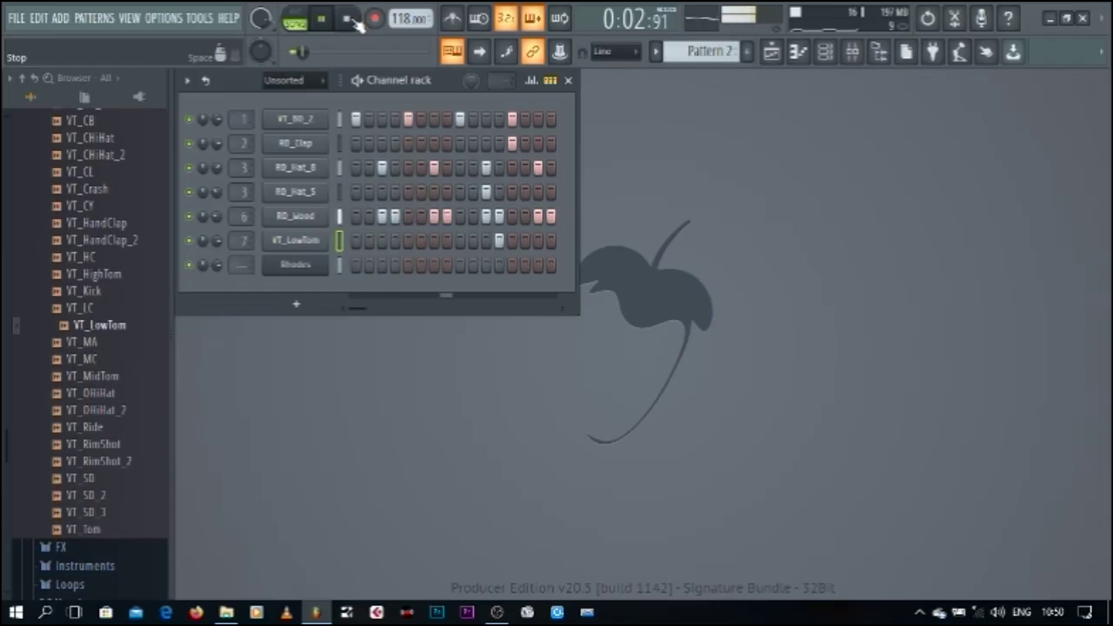
{"action": "left_click", "coordinate": [353, 15]}
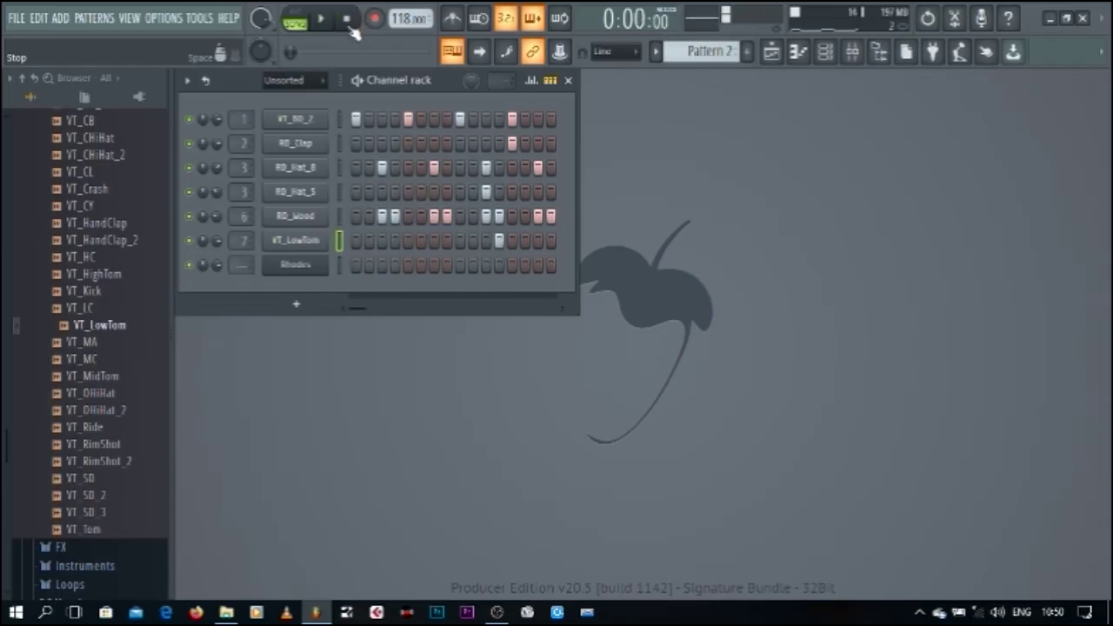
{"action": "scroll", "coordinate": [55, 374], "scroll_direction": "up", "scroll_amount": 5}
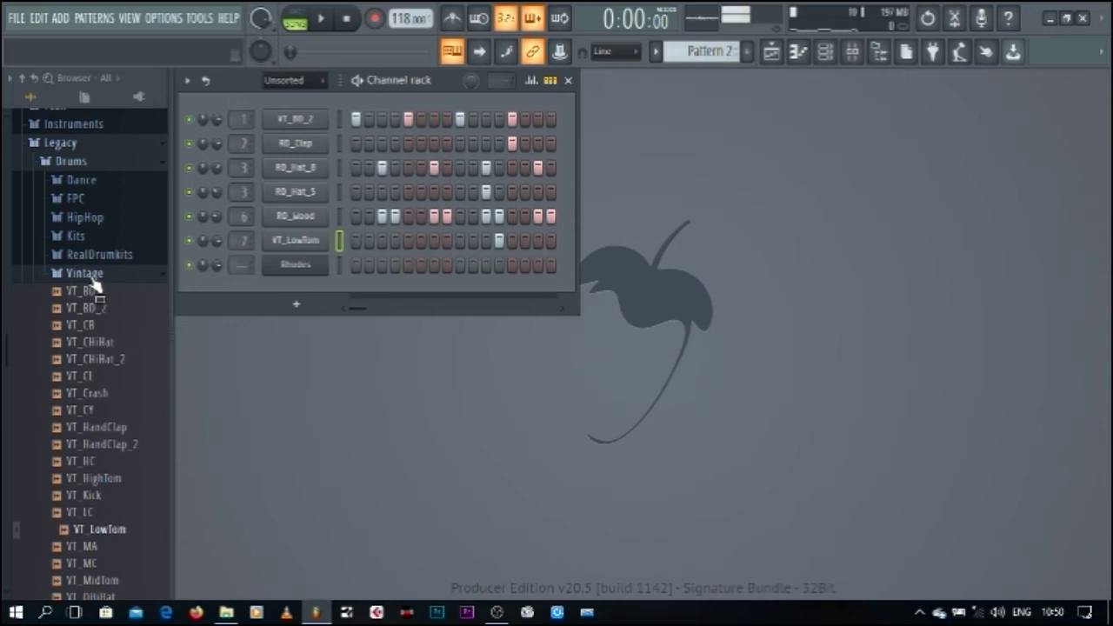
Create Pattern 3 and add RD_Shaker from the RealDrumkits as a new channel with hits on all 16 steps
{"action": "left_click", "coordinate": [87, 274]}
{"action": "left_click", "coordinate": [95, 254]}
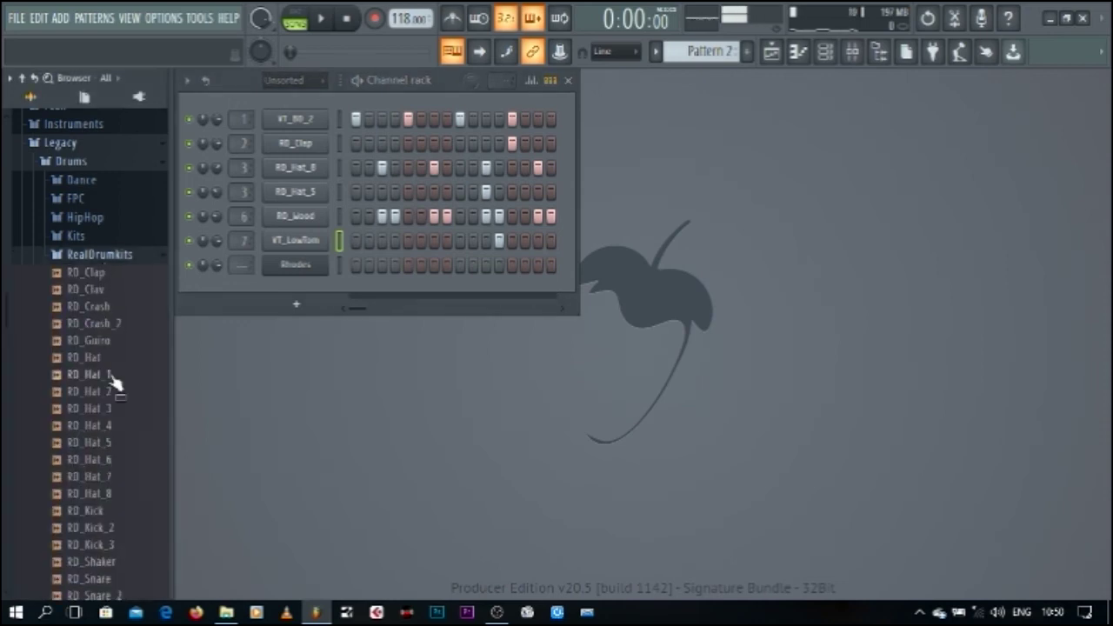
{"action": "scroll", "coordinate": [111, 379], "scroll_direction": "down", "scroll_amount": 2}
{"action": "mouse_move", "coordinate": [108, 464]}
{"action": "left_mouse_down"}
{"action": "mouse_move", "coordinate": [134, 452]}
{"action": "mouse_move", "coordinate": [301, 287]}
{"action": "mouse_move", "coordinate": [298, 261]}
{"action": "mouse_move", "coordinate": [166, 347]}
{"action": "mouse_move", "coordinate": [128, 465]}
{"action": "left_mouse_up"}
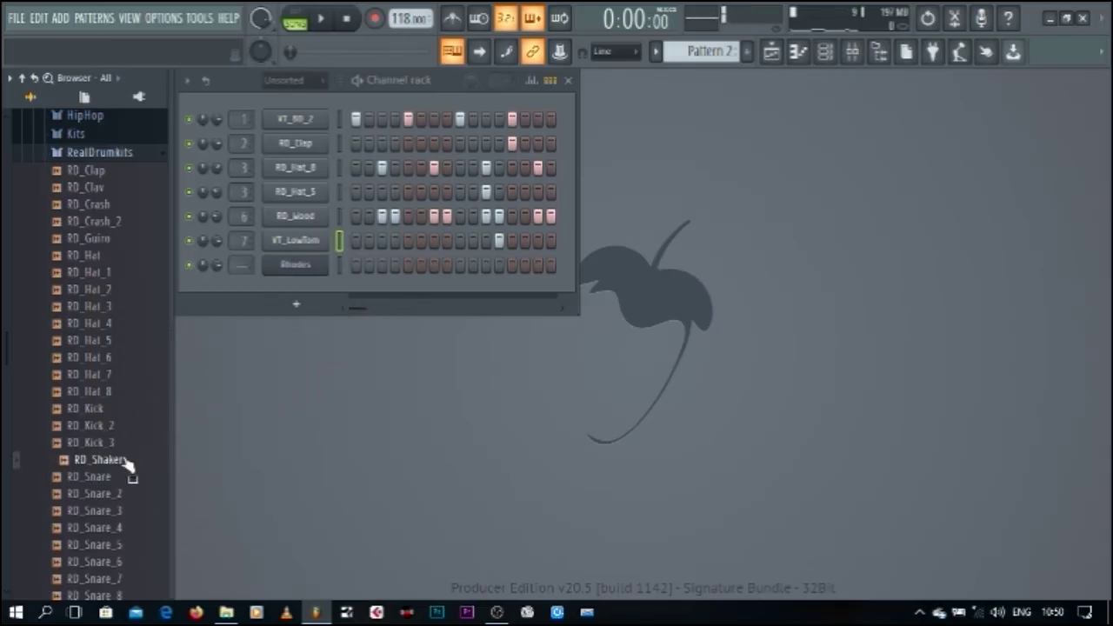
{"action": "key", "text": "F4"}
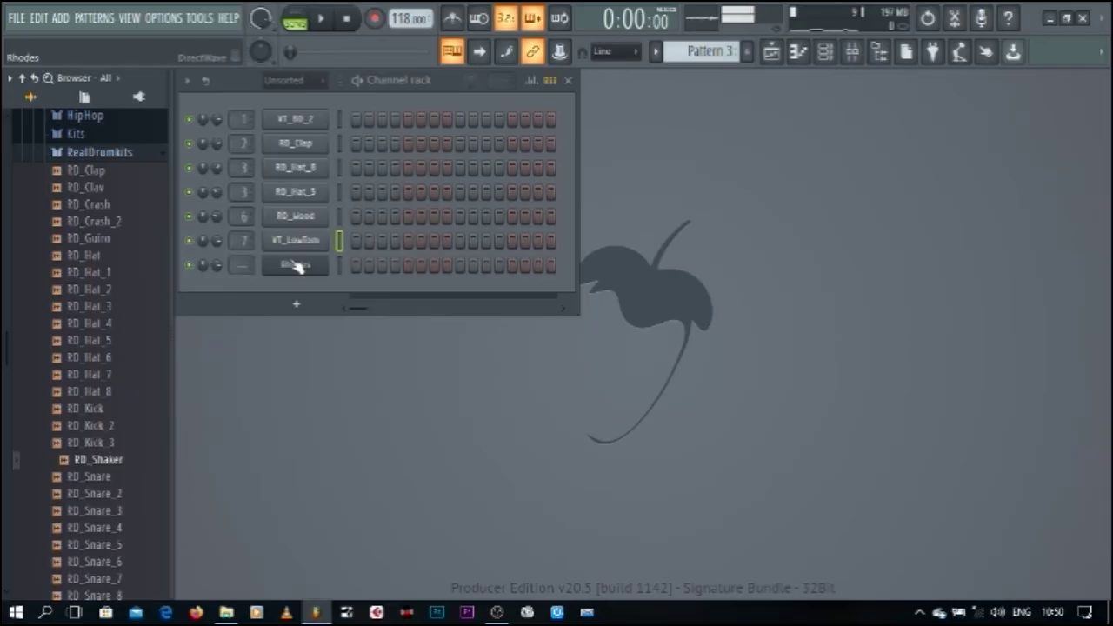
{"action": "left_click_drag", "start_coordinate": [106, 459], "coordinate": [595, 269]}
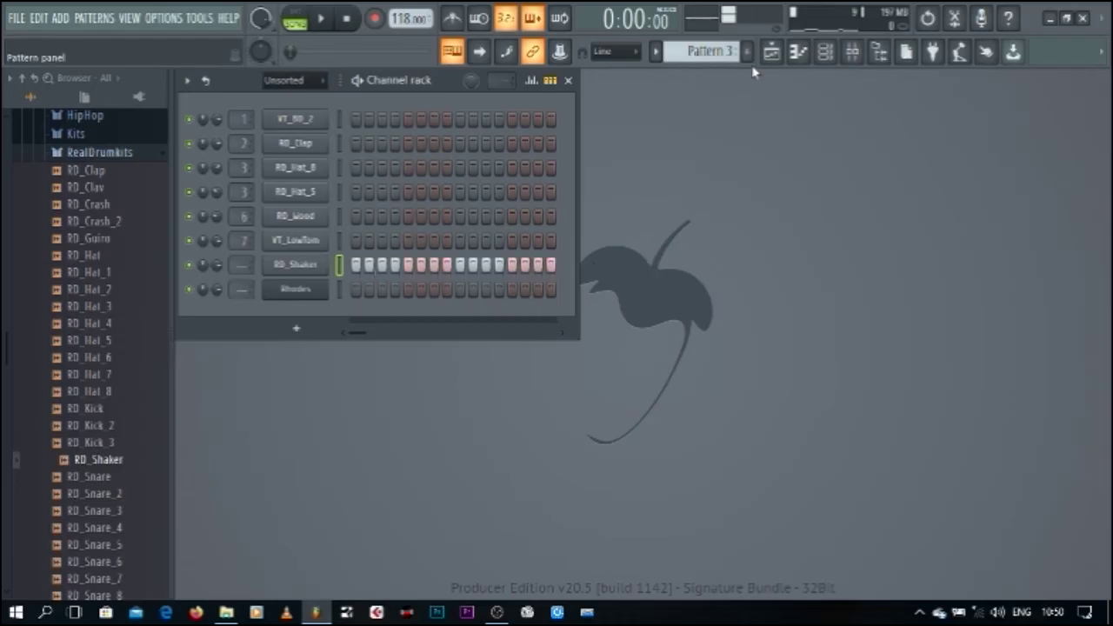
Fill playlist Track 2 with Pattern 3 clips across bars 1 to 16 and play the song to check the shaker
{"action": "left_click", "coordinate": [772, 51]}
{"action": "mouse_move", "coordinate": [404, 195]}
{"action": "left_mouse_down"}
{"action": "mouse_move", "coordinate": [896, 196]}
{"action": "mouse_move", "coordinate": [989, 179]}
{"action": "left_mouse_up"}
{"action": "key", "text": "space"}
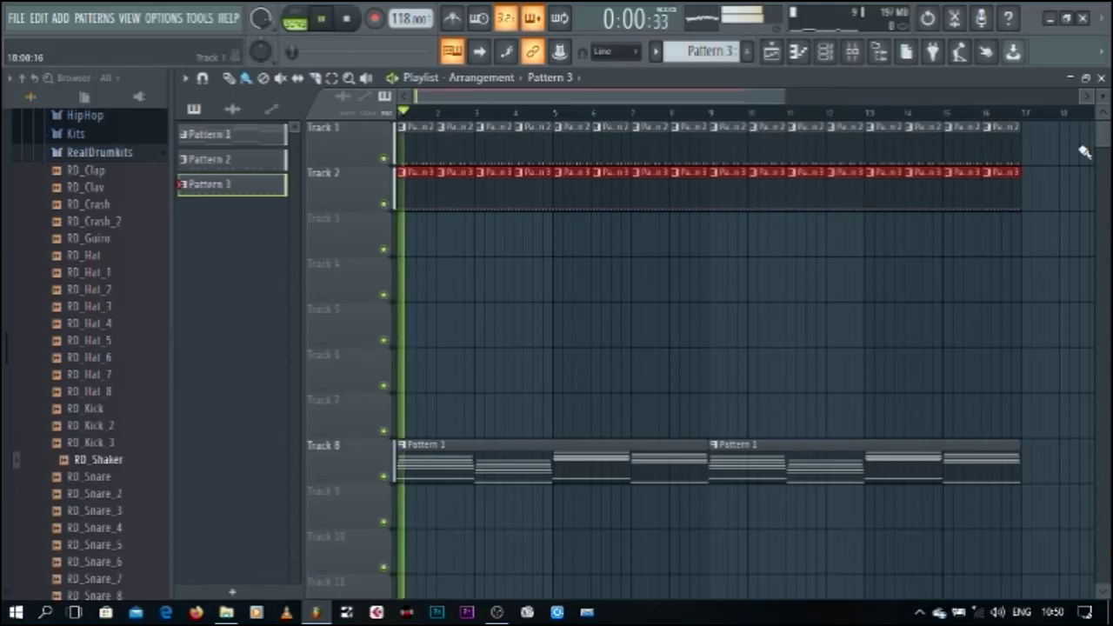
{"action": "left_click", "coordinate": [1101, 78]}
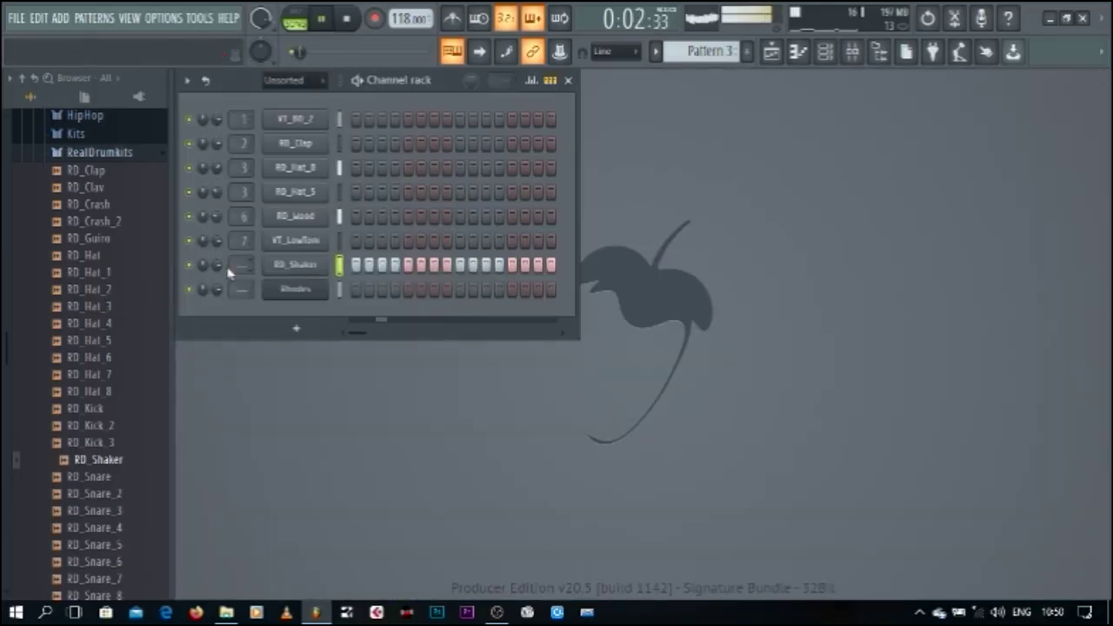
{"action": "key", "text": "space"}
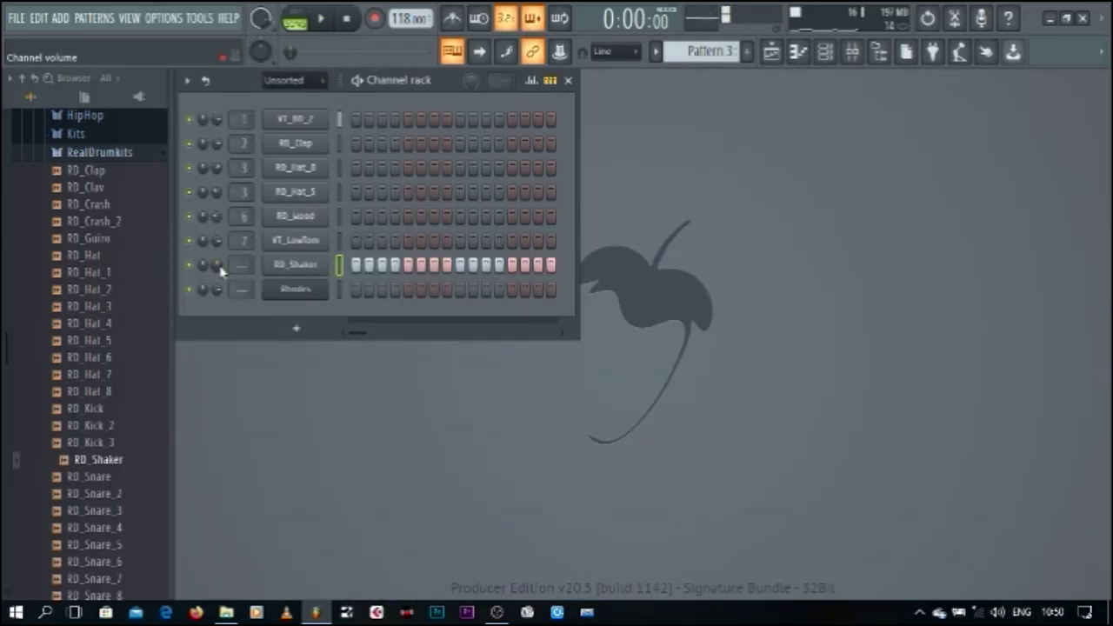
{"action": "key", "text": "space"}
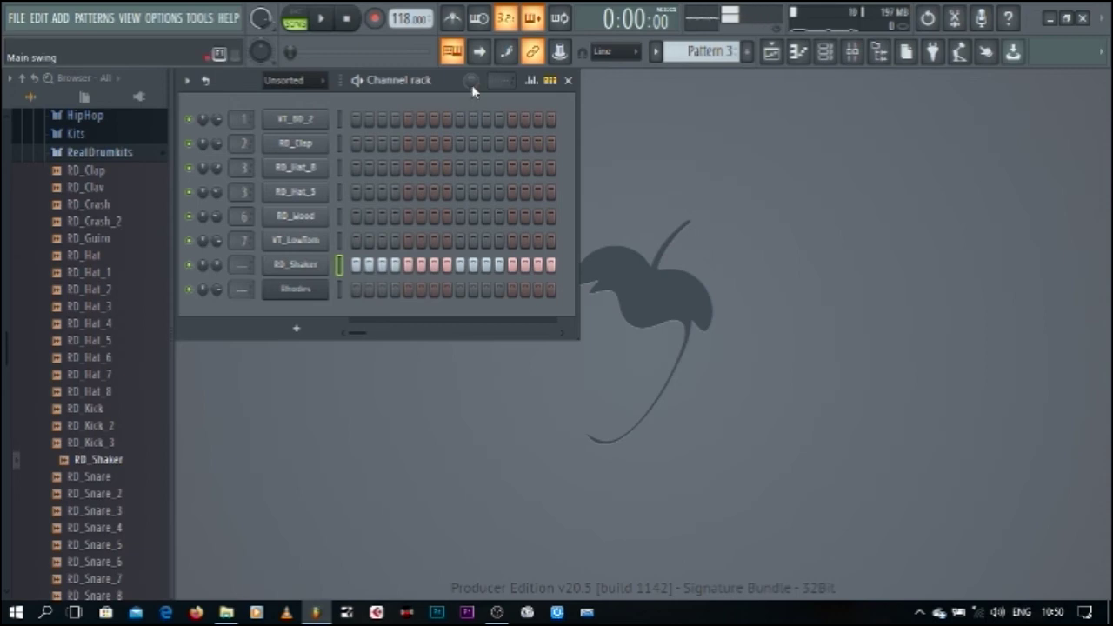
Add about 42% main swing to the channel rack, comparing it with 0% swing during song playback
{"action": "left_click_drag", "start_coordinate": [471, 80], "coordinate": [470, 61]}
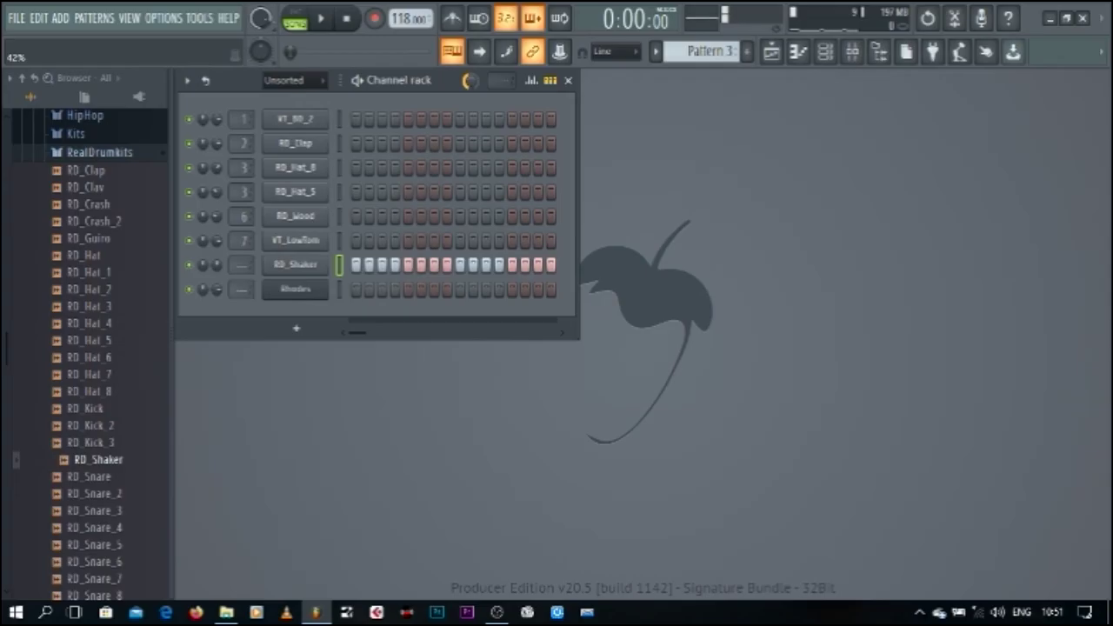
{"action": "left_click", "coordinate": [330, 21]}
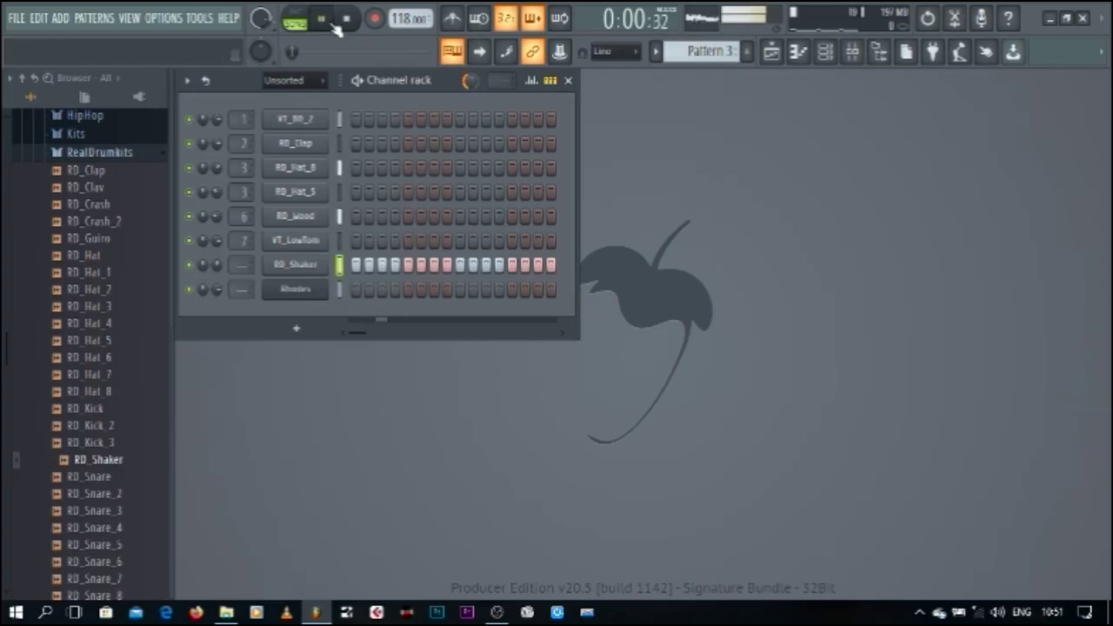
{"action": "left_click_drag", "start_coordinate": [475, 85], "coordinate": [475, 139]}
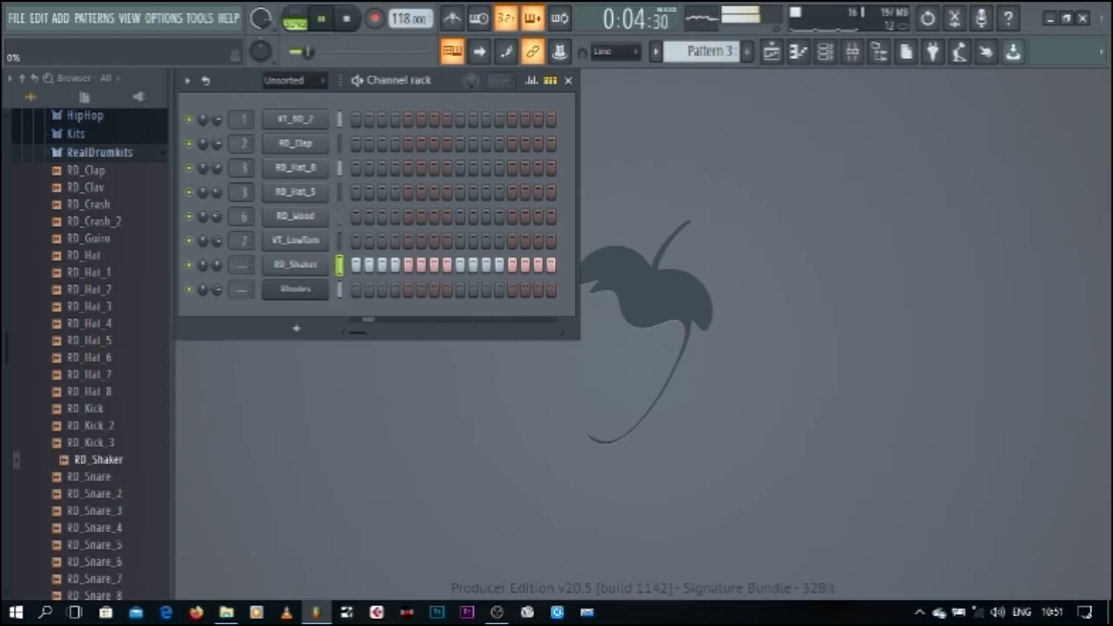
{"action": "mouse_move", "coordinate": [475, 85]}
{"action": "left_mouse_down"}
{"action": "mouse_move", "coordinate": [475, 42]}
{"action": "mouse_move", "coordinate": [472, 100]}
{"action": "left_mouse_up"}
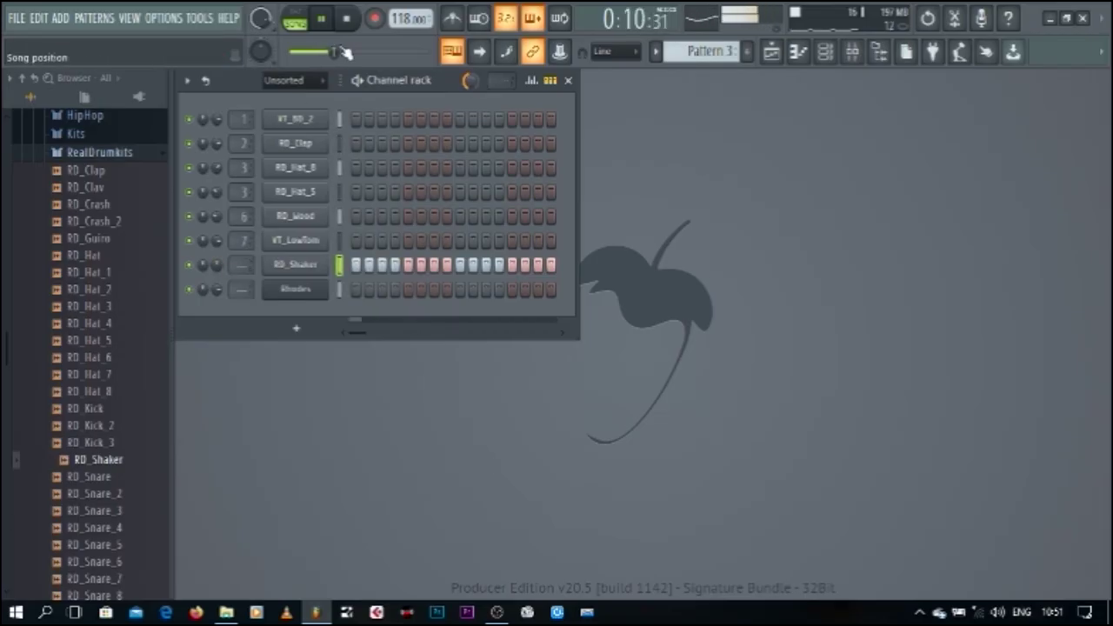
{"action": "left_click", "coordinate": [346, 19]}
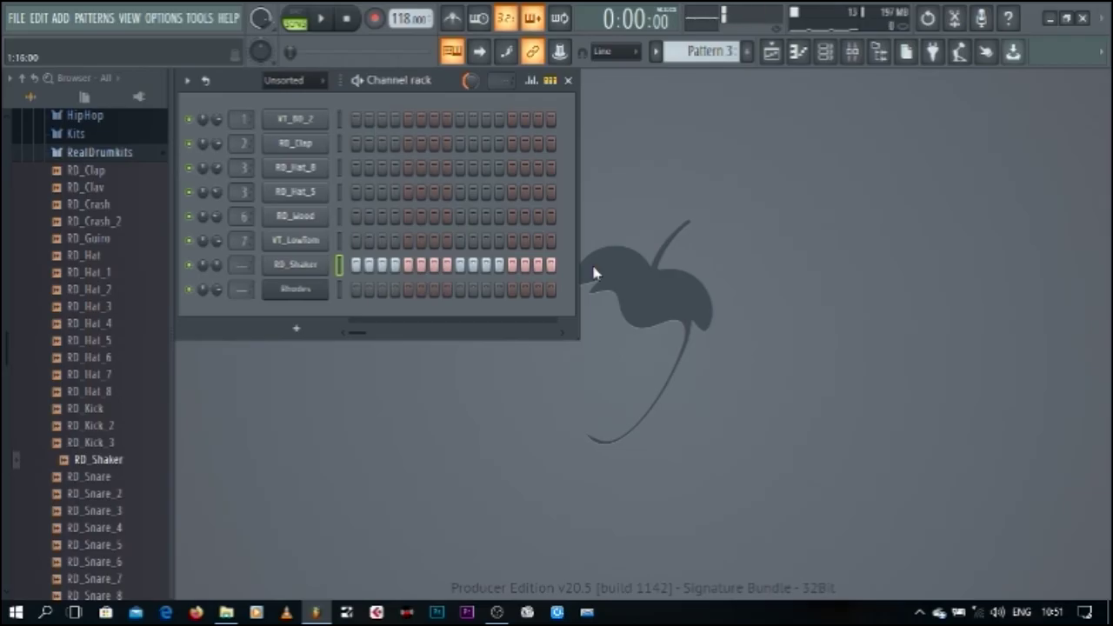
{"action": "left_click", "coordinate": [774, 49]}
{"action": "left_click_drag", "start_coordinate": [782, 100], "coordinate": [918, 100]}
{"action": "left_click", "coordinate": [945, 253]}
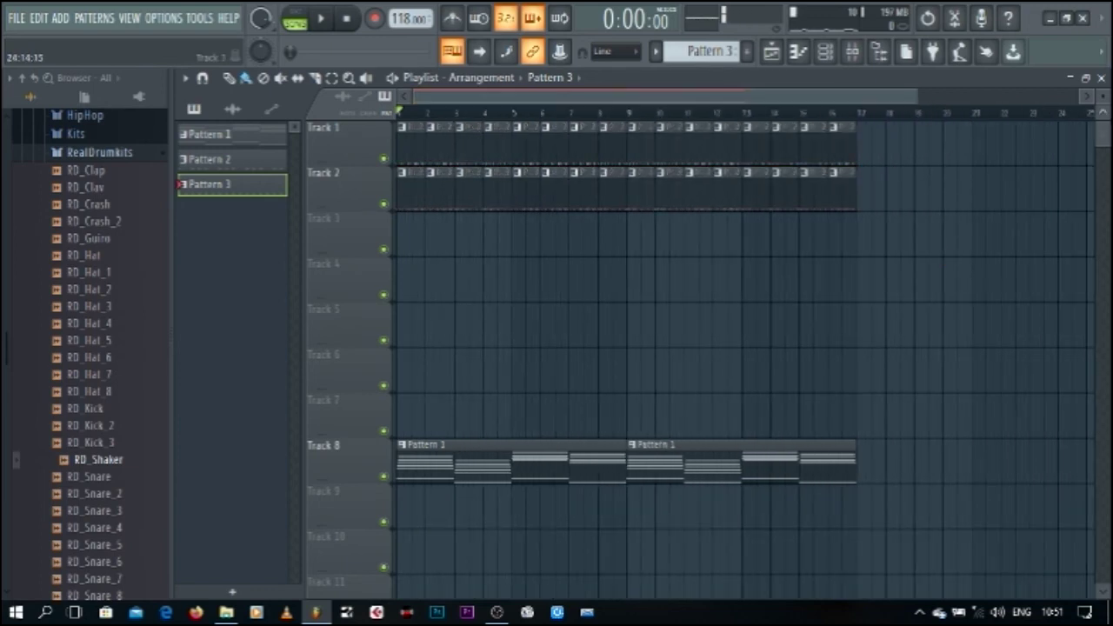
{"action": "left_click", "coordinate": [1099, 77]}
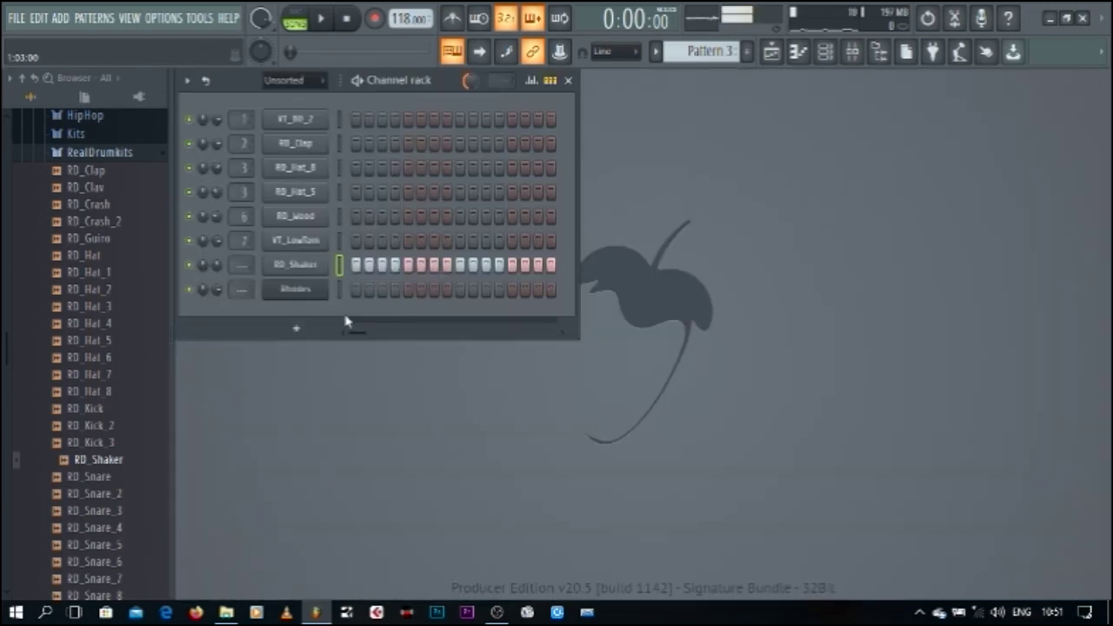
Create Pattern 4 and add a Fruity DX10 channel loaded with the Log Drum preset
{"action": "key", "text": "F4"}
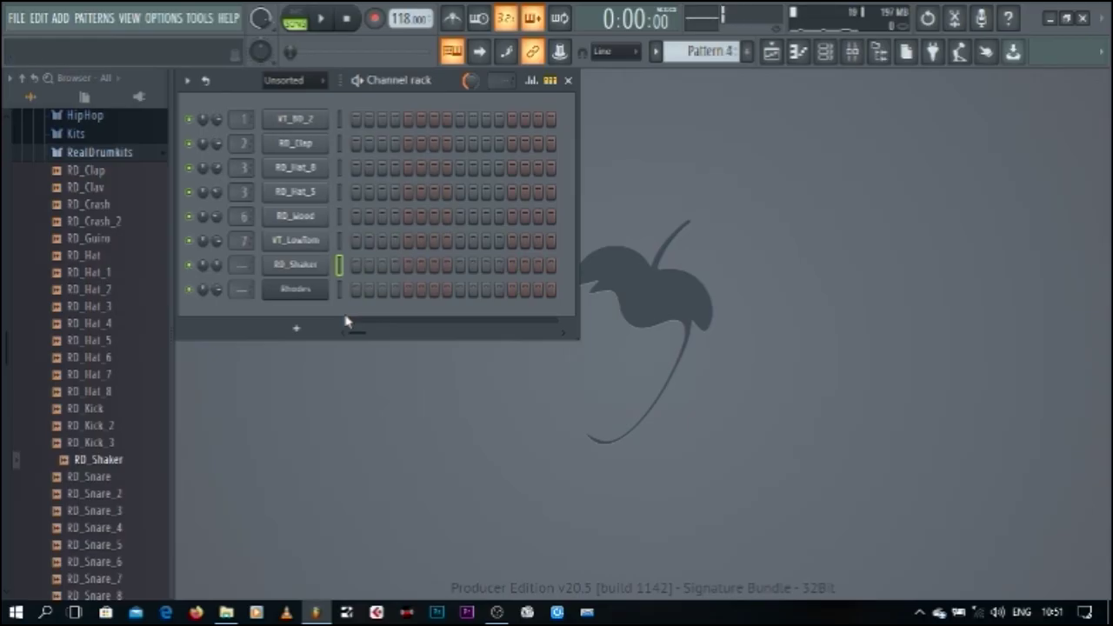
{"action": "left_click", "coordinate": [297, 328]}
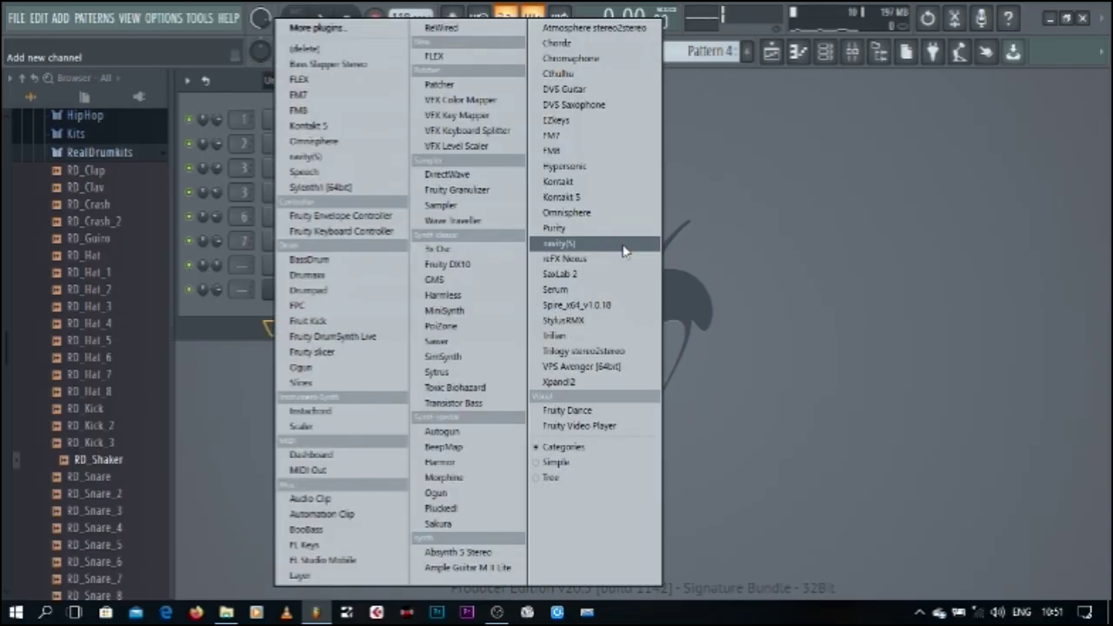
{"action": "left_click", "coordinate": [465, 269]}
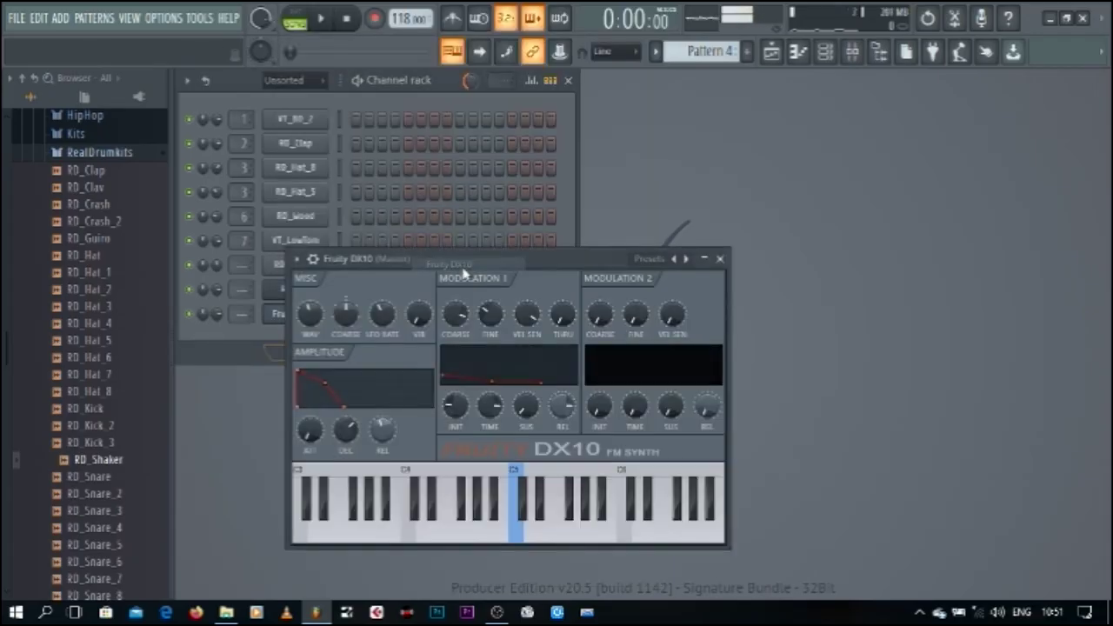
{"action": "left_click", "coordinate": [674, 261]}
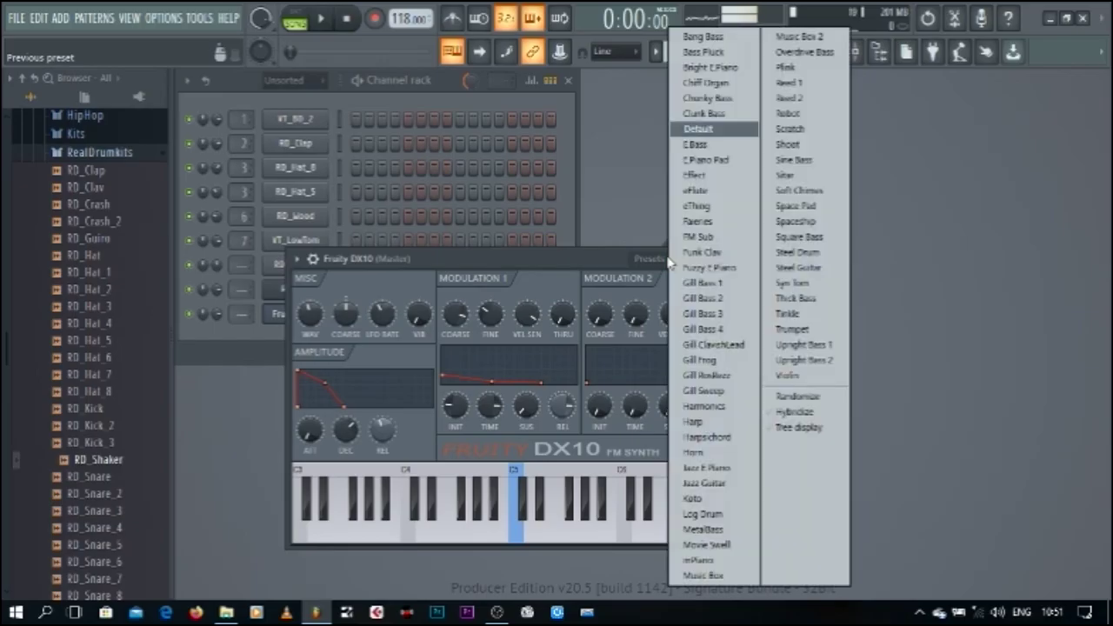
{"action": "left_click", "coordinate": [706, 515]}
Adjust the Log Drum's amplitude decay and set its waveform to 15%
{"action": "left_click", "coordinate": [352, 439]}
{"action": "left_click_drag", "start_coordinate": [345, 429], "coordinate": [345, 427]}
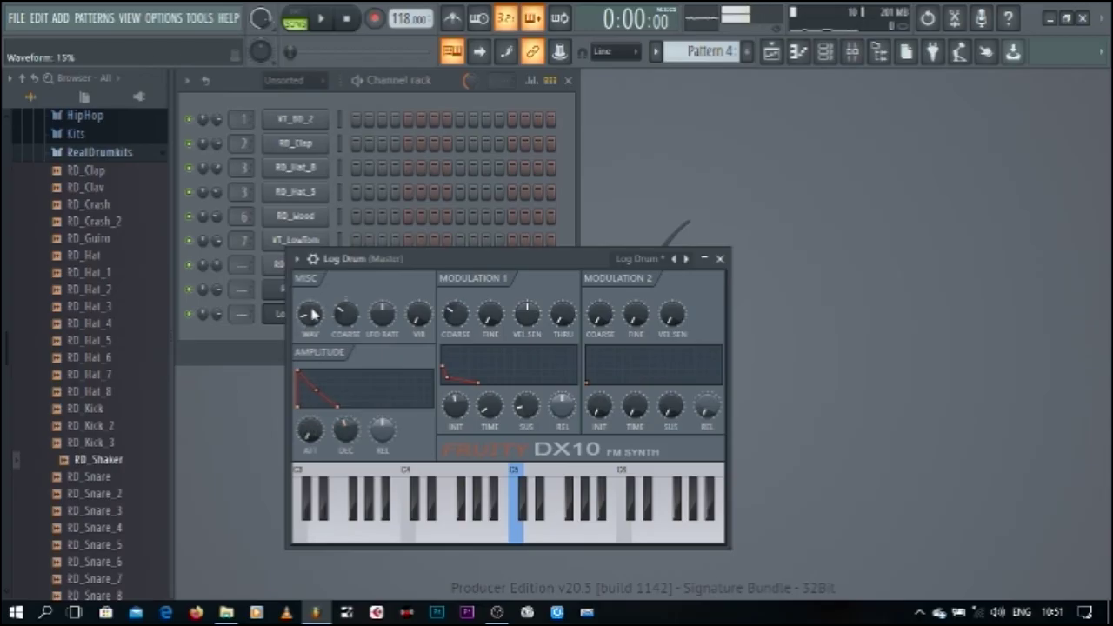
{"action": "left_click", "coordinate": [719, 258]}
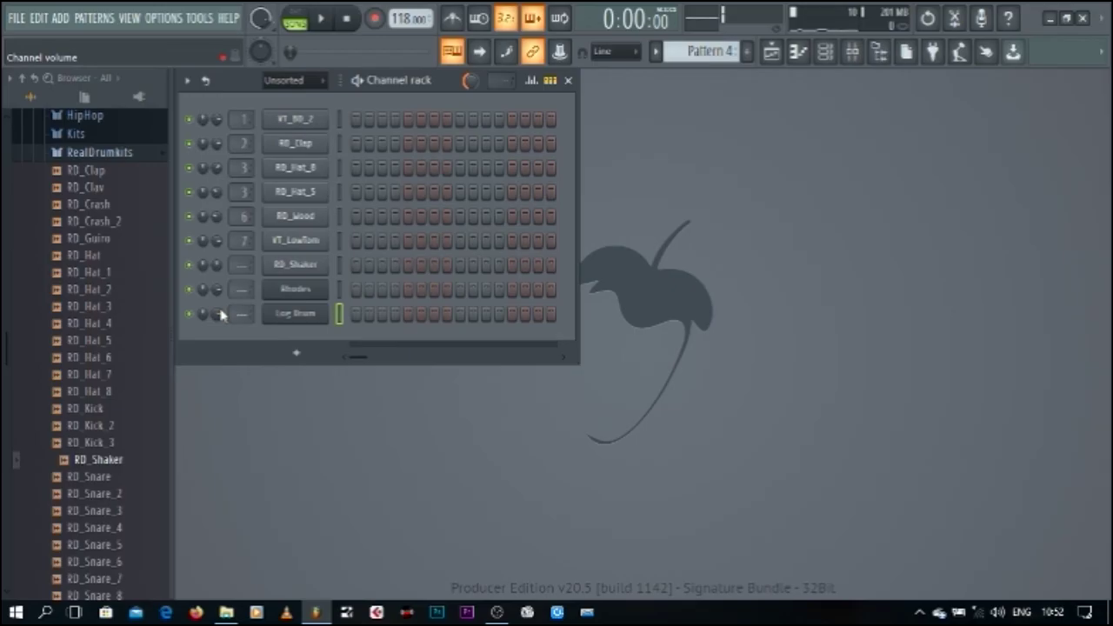
Return to Pattern 1 and slightly lower the Log Drum channel's volume
{"action": "key", "text": "Left"}
{"action": "key", "text": "Left"}
{"action": "key", "text": "Left"}
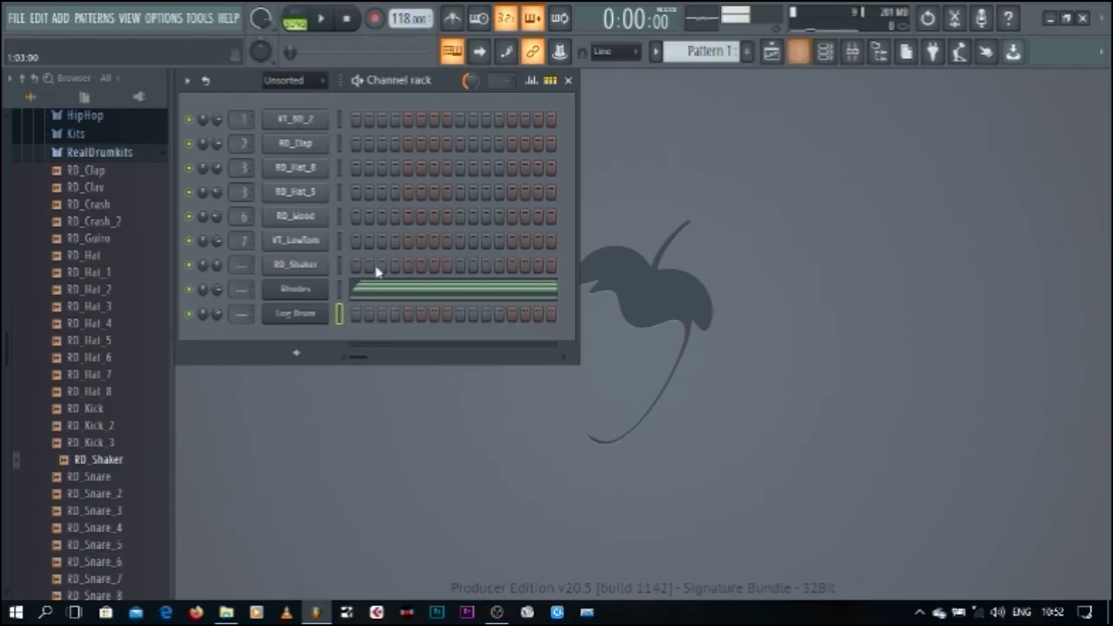
{"action": "left_click_drag", "start_coordinate": [218, 316], "coordinate": [218, 324]}
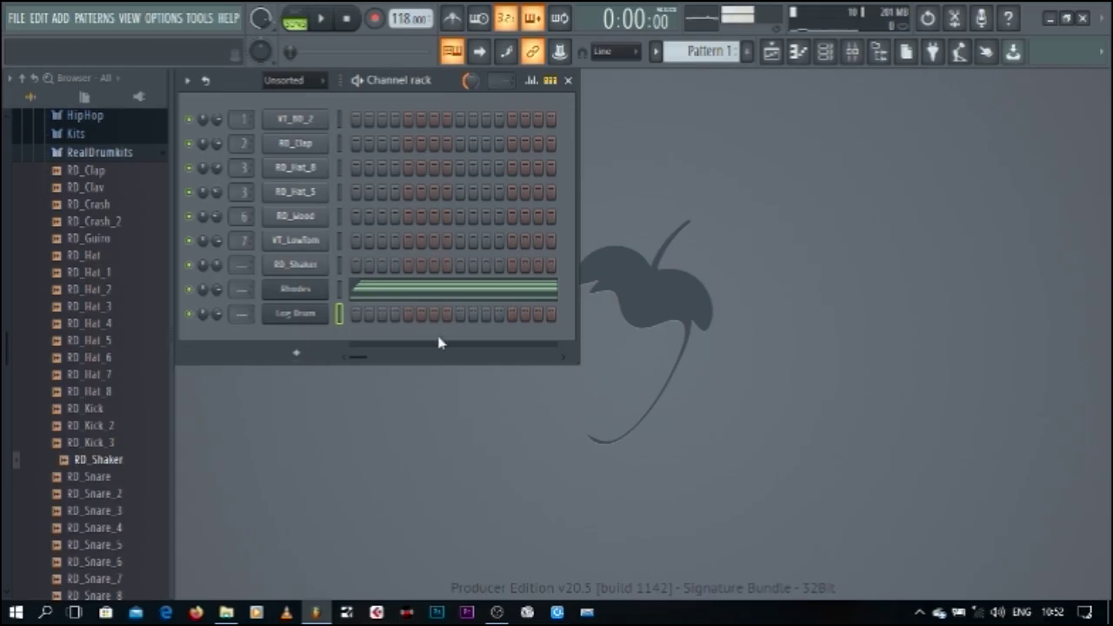
Place an A3 note at the start of bar 1 in the Log Drum's piano roll and shorten it to one step
{"action": "left_click", "coordinate": [800, 52]}
{"action": "scroll", "coordinate": [392, 351], "scroll_direction": "up", "scroll_amount": 3}
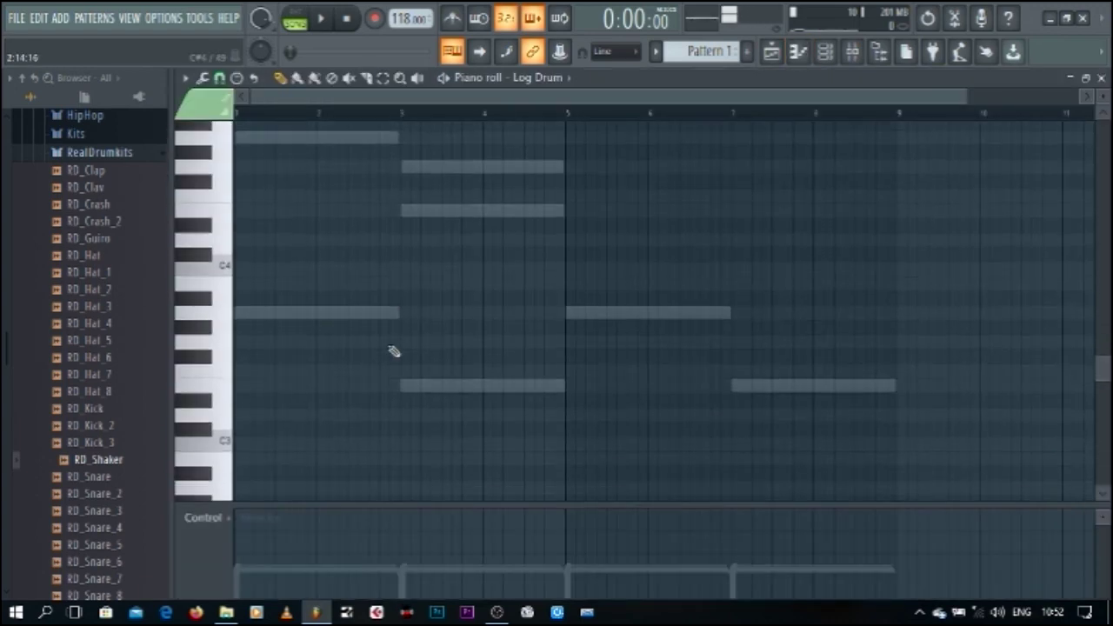
{"action": "scroll", "coordinate": [394, 351], "scroll_direction": "down", "scroll_amount": 1}
{"action": "left_click", "coordinate": [242, 276]}
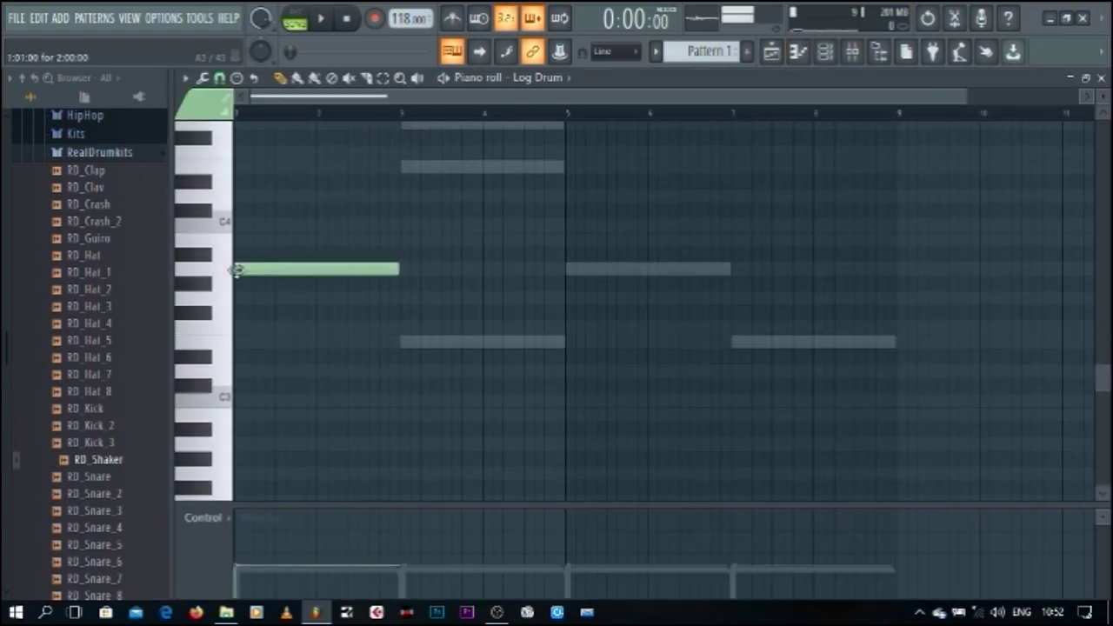
{"action": "left_click_drag", "start_coordinate": [402, 270], "coordinate": [165, 305]}
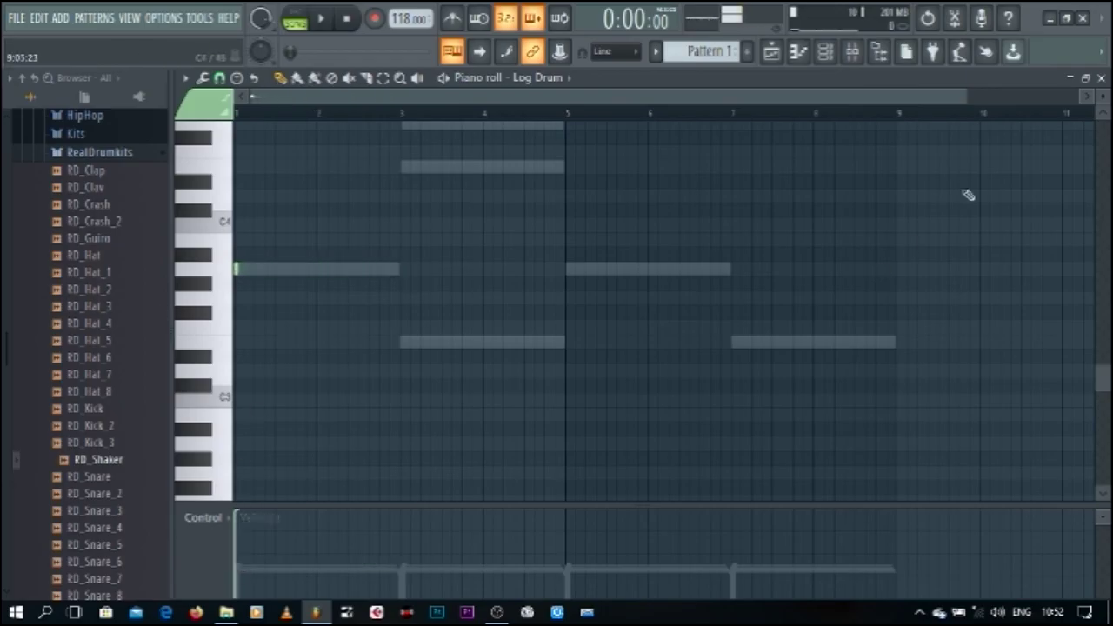
{"action": "left_click_drag", "start_coordinate": [964, 94], "coordinate": [465, 98]}
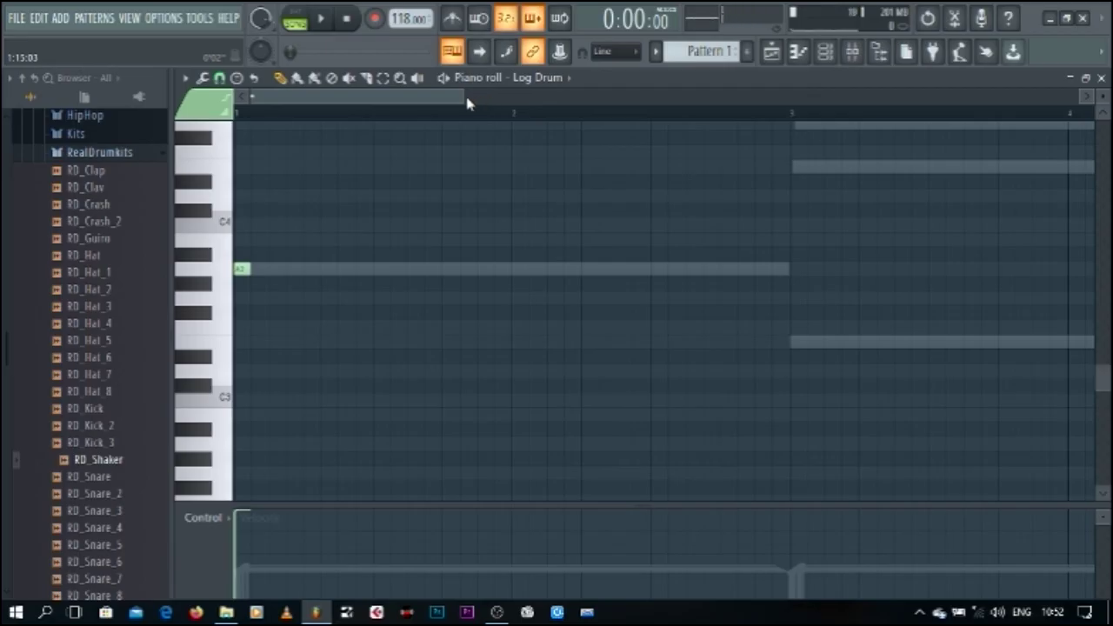
{"action": "left_click_drag", "start_coordinate": [462, 98], "coordinate": [504, 95]}
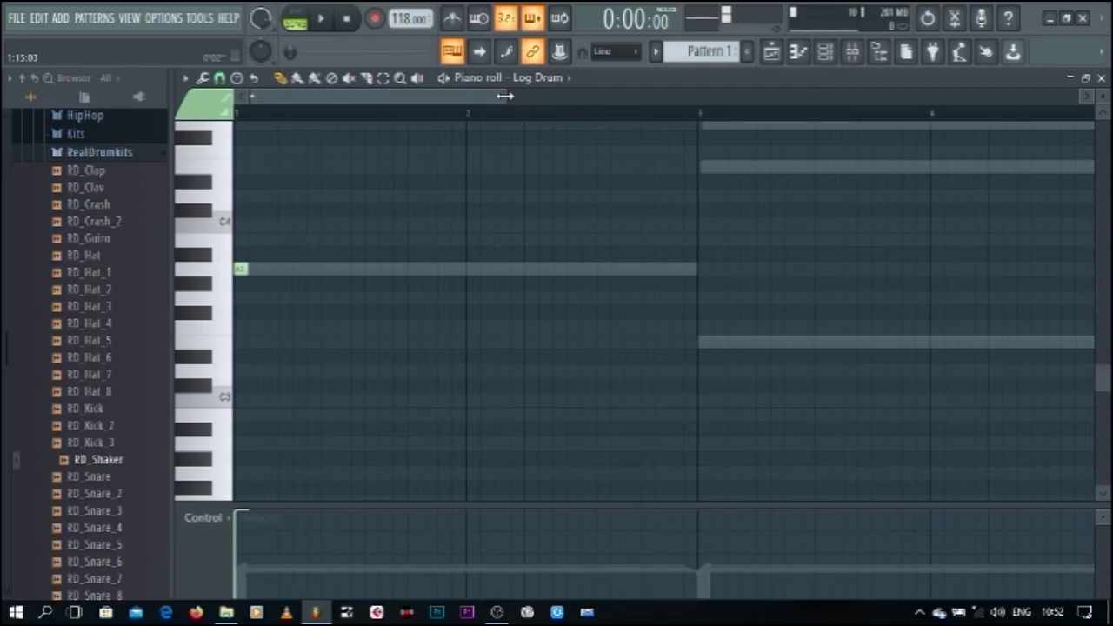
Add one-step A3 notes at steps 12 and 14 of bar 2, and transpose all Log Drum notes down an octave to A2
{"action": "key", "text": "space"}
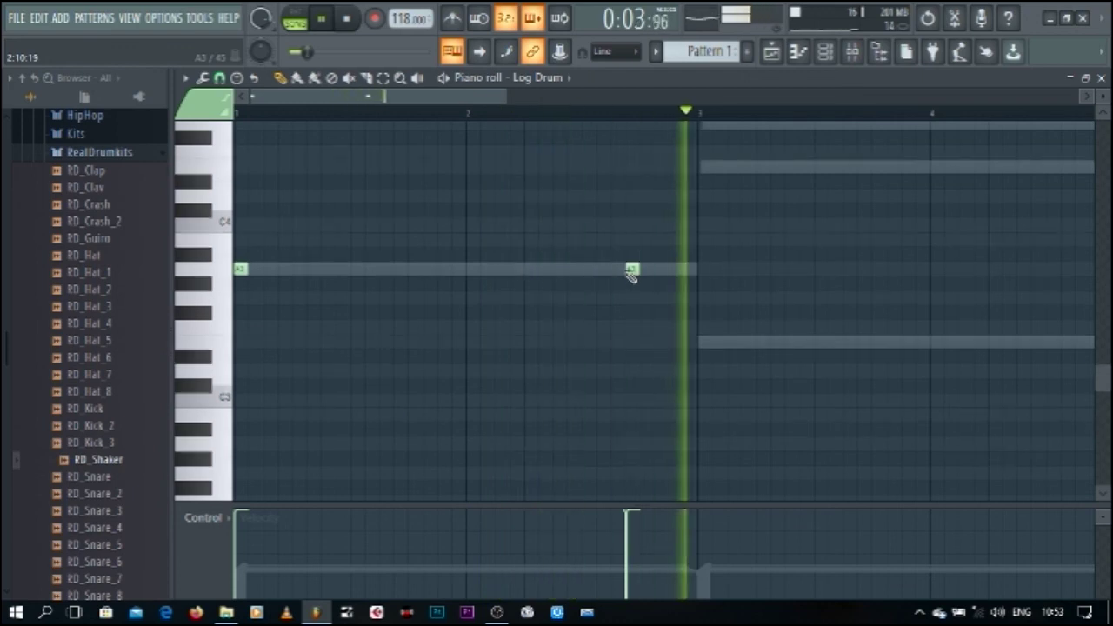
{"action": "left_click", "coordinate": [659, 271]}
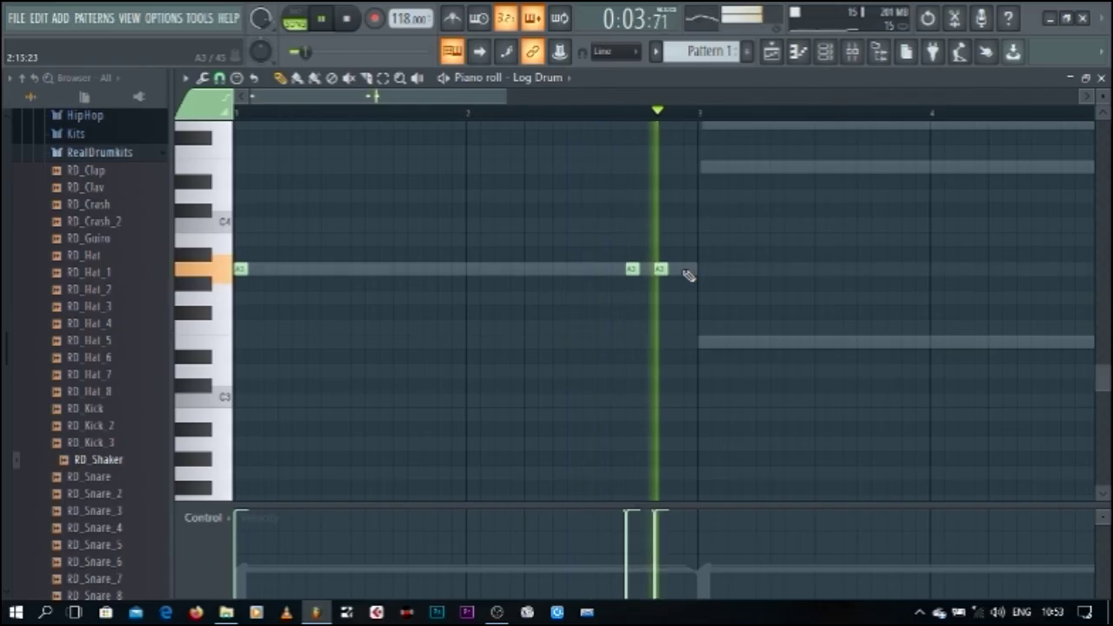
{"action": "key", "text": "space"}
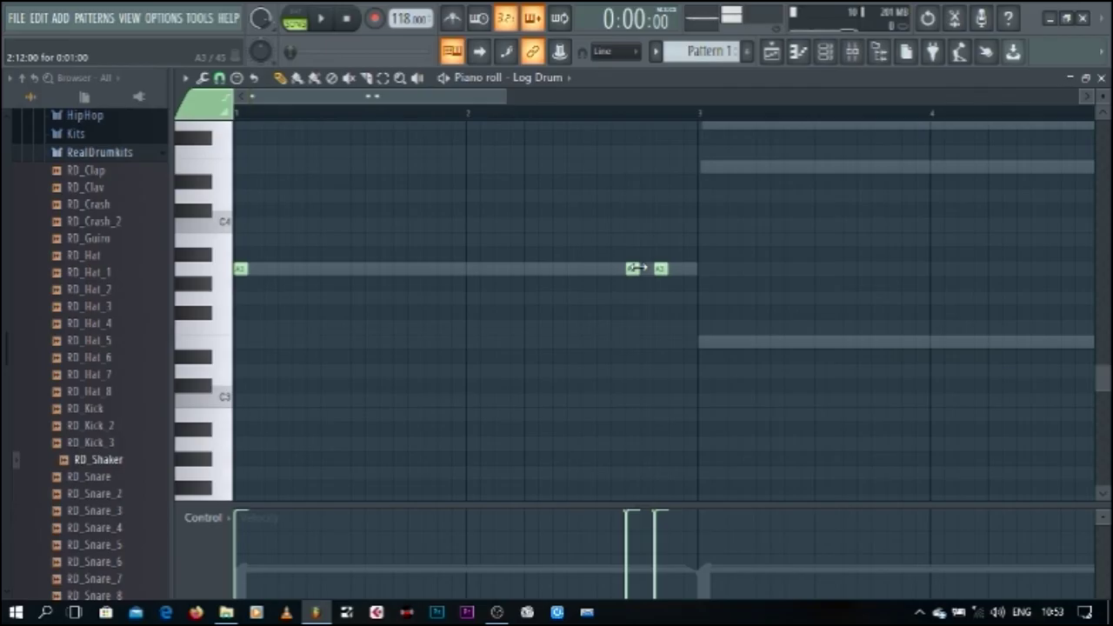
{"action": "key", "text": "ctrl+Down"}
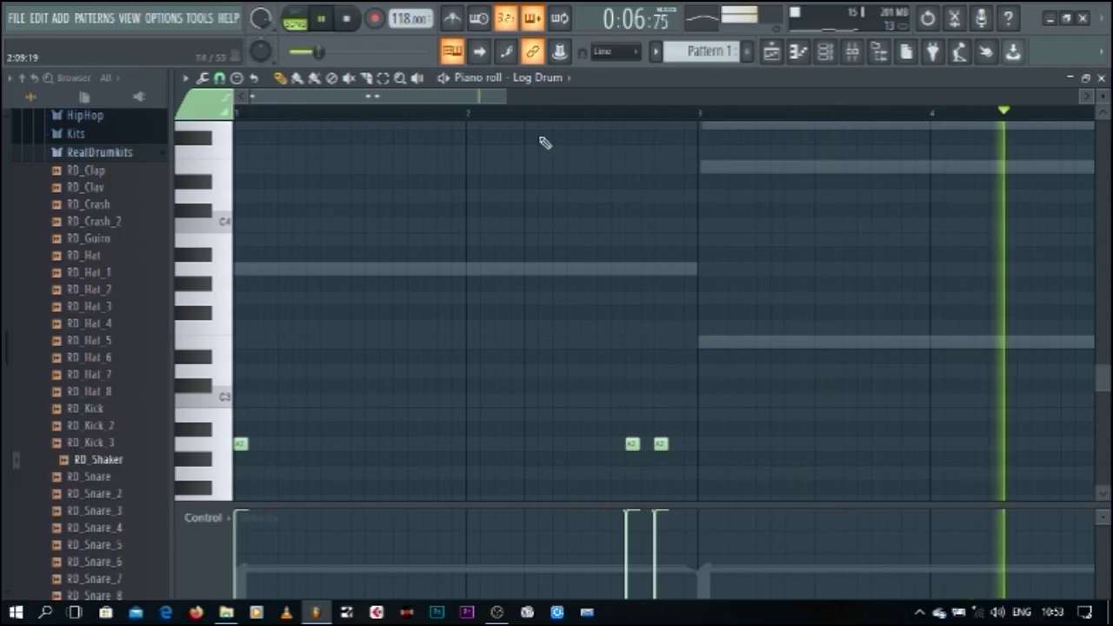
Add one-step A2 Log Drum notes at steps 8, 10, 12 and 15 of bar 1, checking them against song playback
{"action": "left_click_drag", "start_coordinate": [507, 95], "coordinate": [655, 98]}
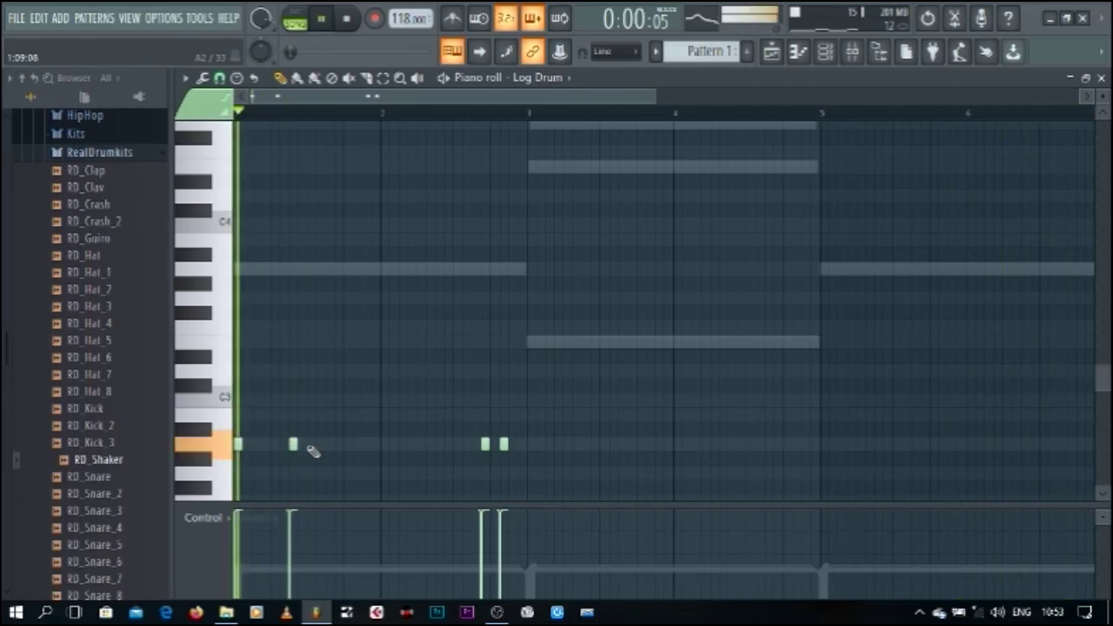
{"action": "left_click_drag", "start_coordinate": [296, 447], "coordinate": [301, 445]}
{"action": "key", "text": "space"}
{"action": "key", "text": "space"}
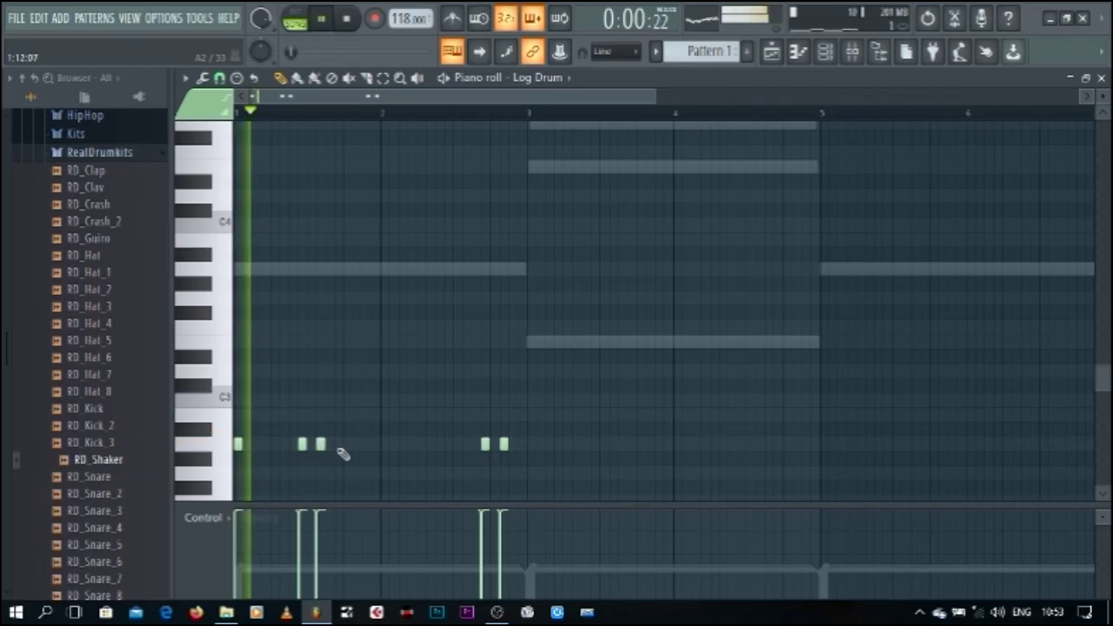
{"action": "left_click", "coordinate": [338, 445]}
{"action": "key", "text": "space"}
{"action": "left_click", "coordinate": [365, 445]}
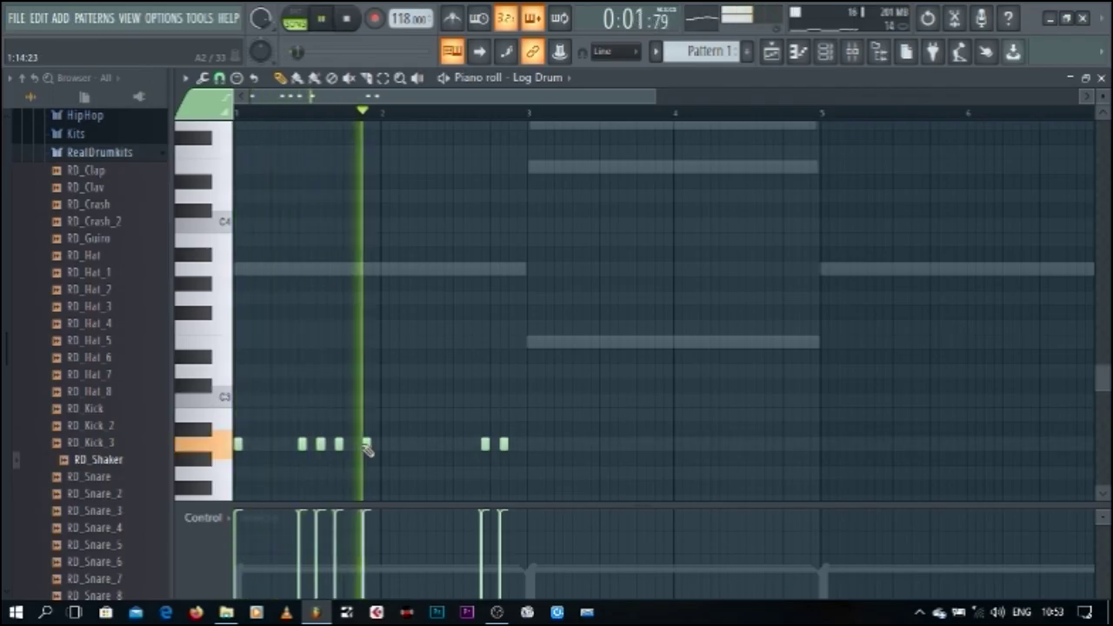
Add one-step A2 Log Drum notes at steps 8 and 10 of bar 2, and move that bar's last note to step 15
{"action": "left_click", "coordinate": [448, 444]}
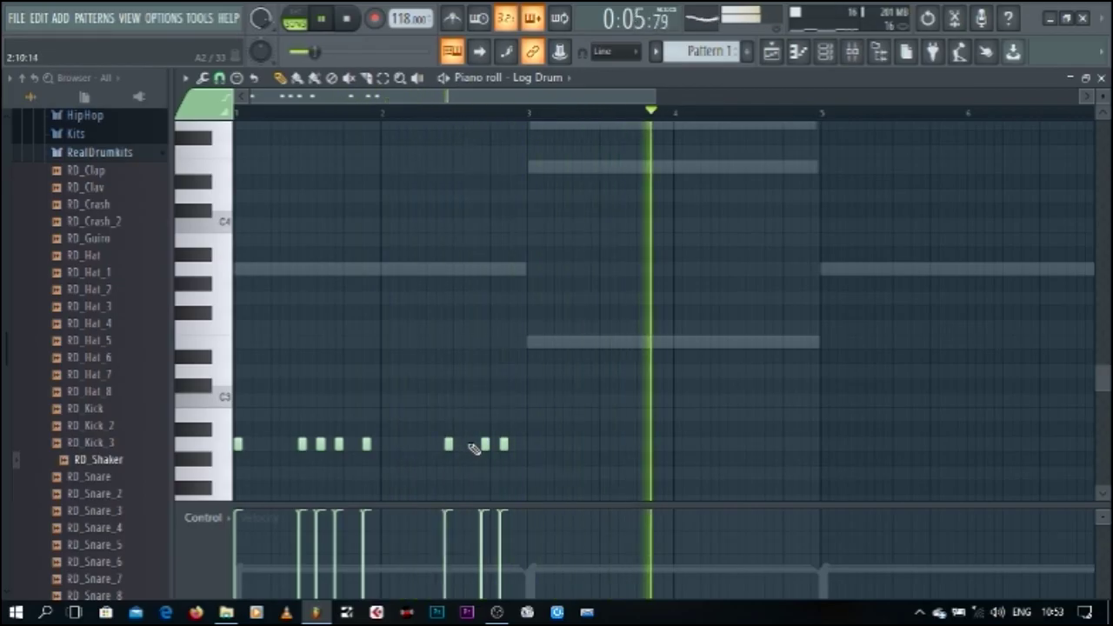
{"action": "left_click", "coordinate": [467, 444]}
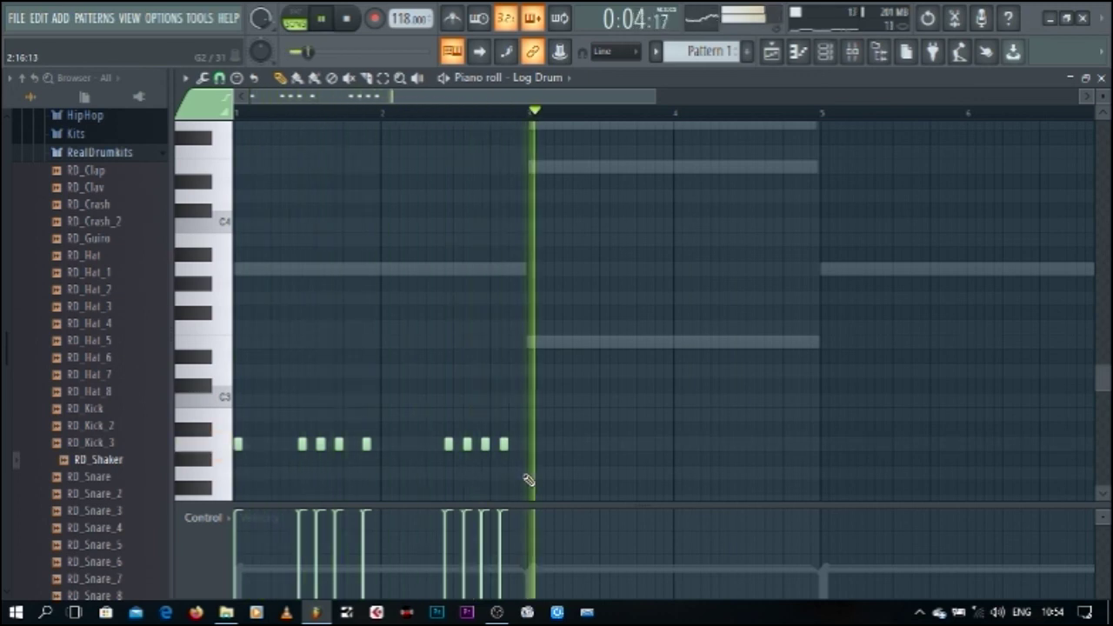
{"action": "left_click_drag", "start_coordinate": [505, 445], "coordinate": [235, 444]}
Duplicate the two-bar Log Drum phrase into bars 3 and 4, aligned to the start of bar 3, and transpose the copy to E3
{"action": "key", "text": "ctrl+b"}
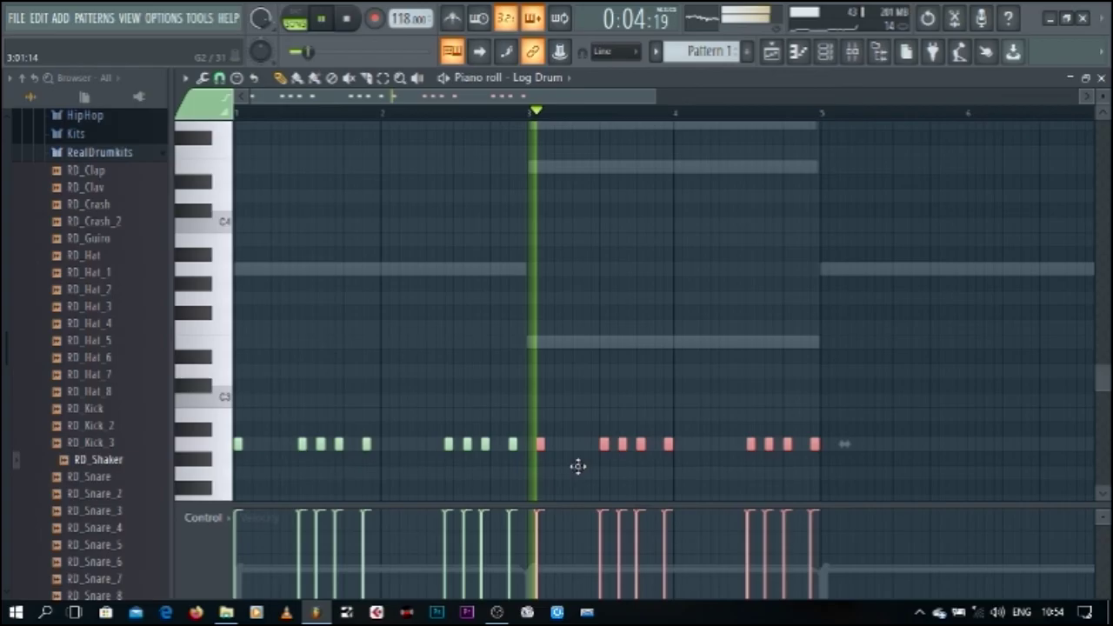
{"action": "left_click_drag", "start_coordinate": [534, 438], "coordinate": [525, 333]}
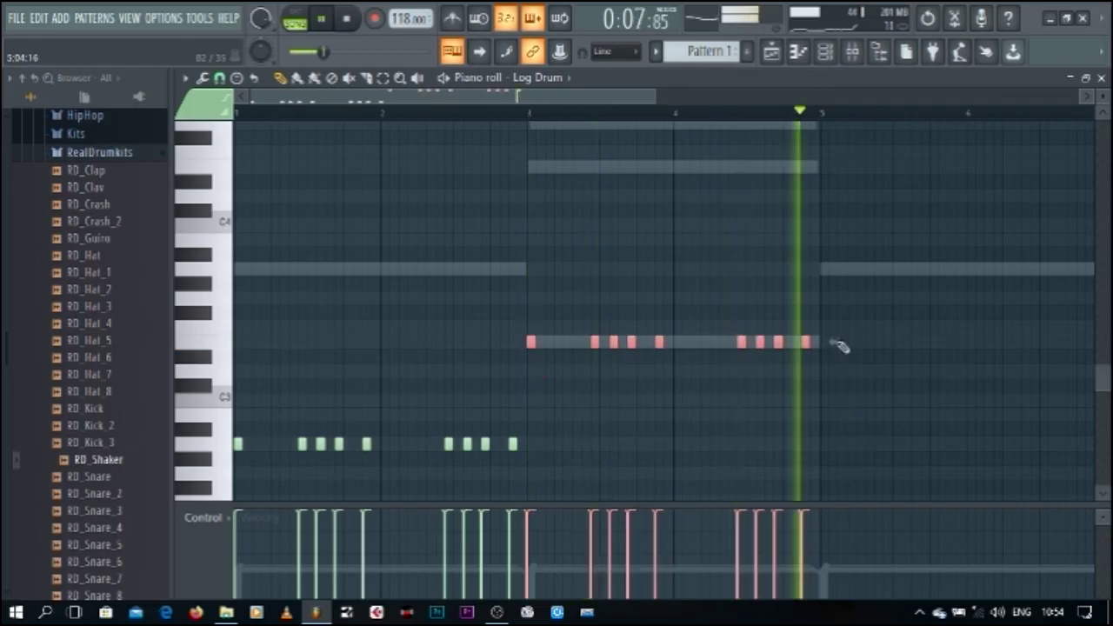
Duplicate the Log Drum notes of bars 1 to 4 into bars 5 to 8 and deselect the copied notes
{"action": "left_click_drag", "start_coordinate": [827, 116], "coordinate": [193, 106]}
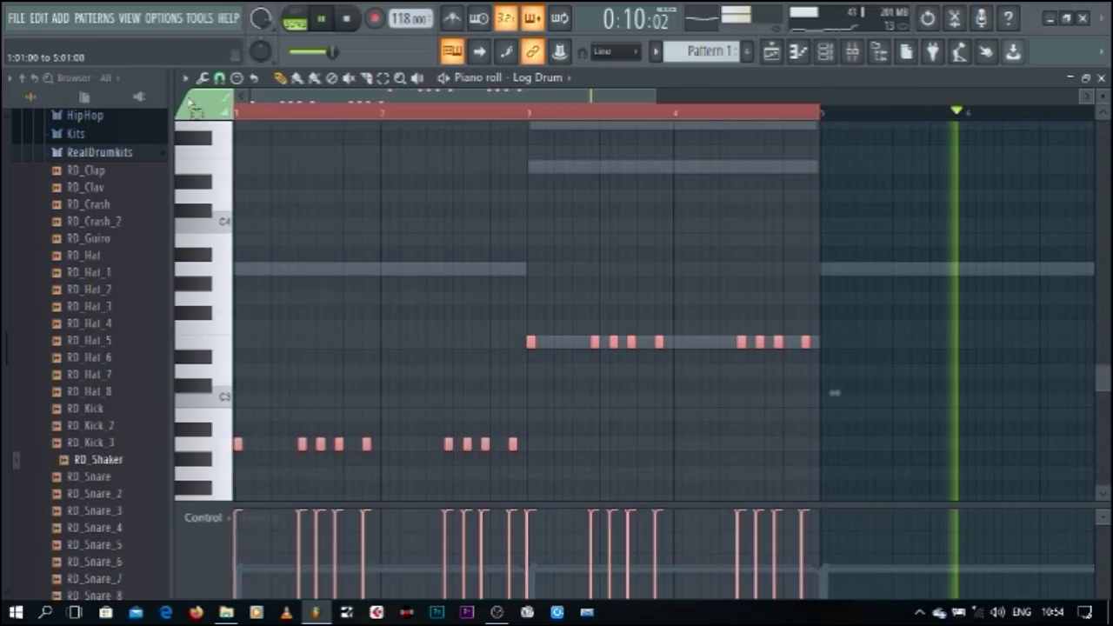
{"action": "key", "text": "ctrl+b"}
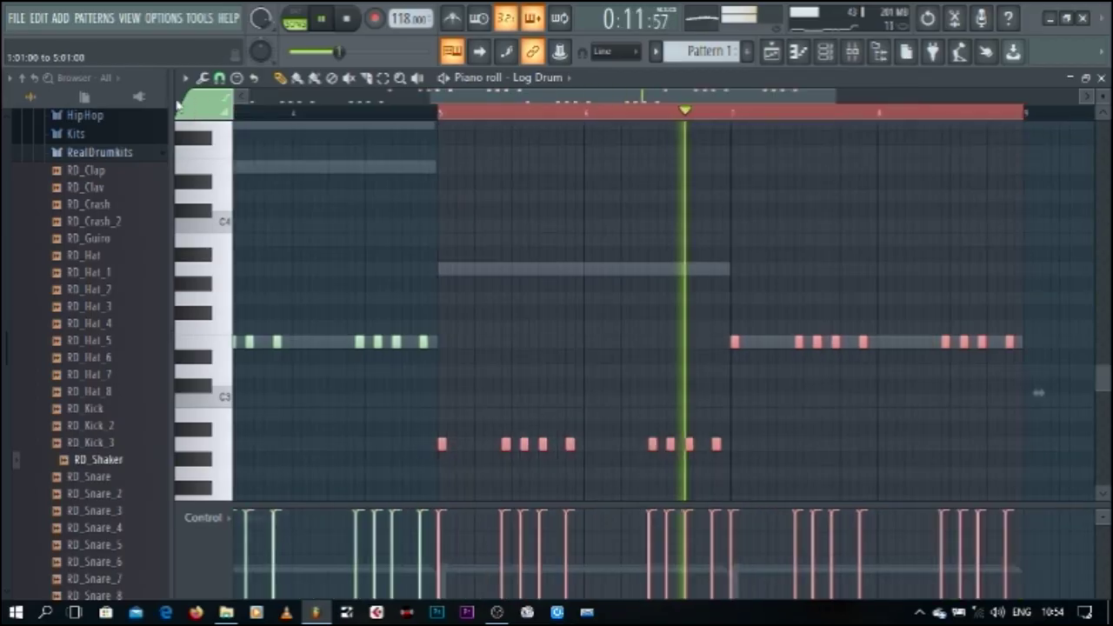
{"action": "left_click", "coordinate": [771, 239], "text": "ctrl"}
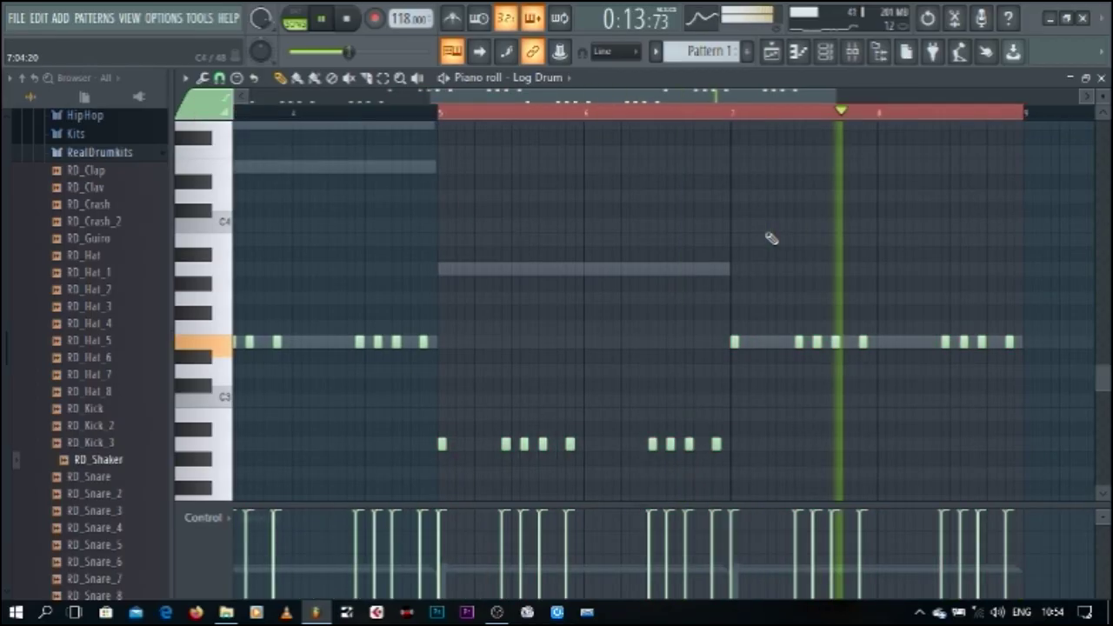